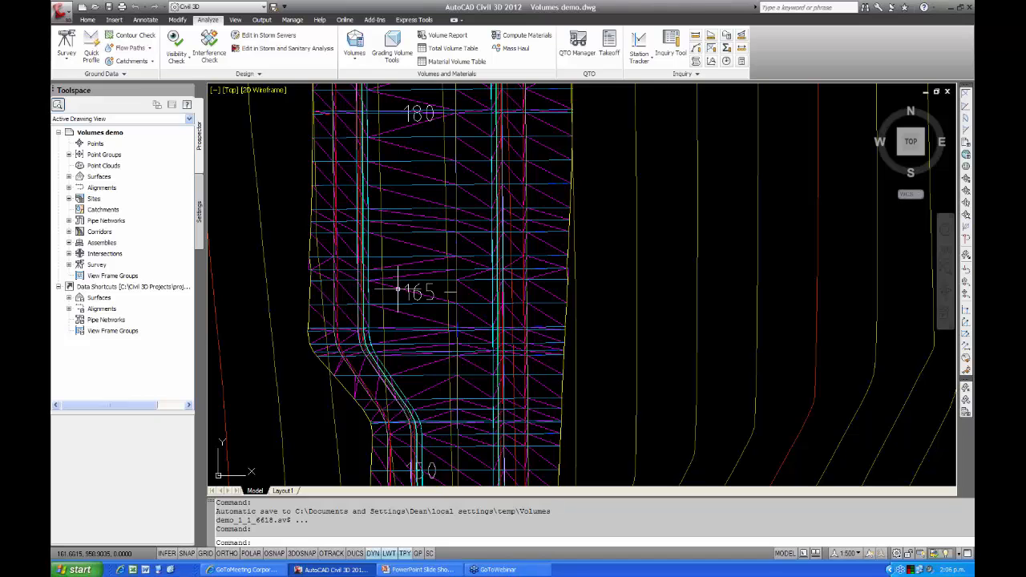
Examine the Datum surface in 3D in the Object Viewer, including the widened section and the side-road junction.
click(398, 294)
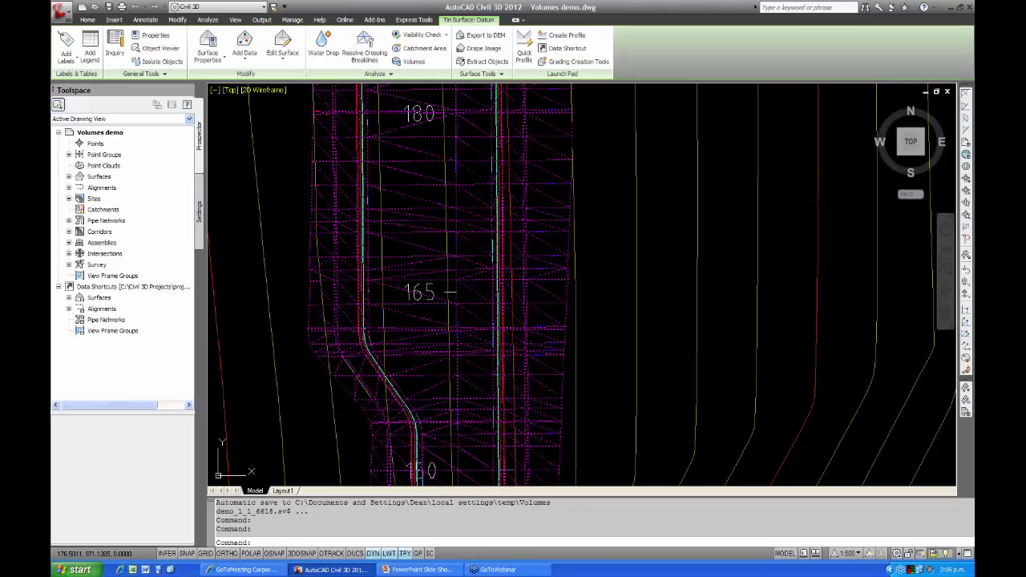
right_click(281, 230)
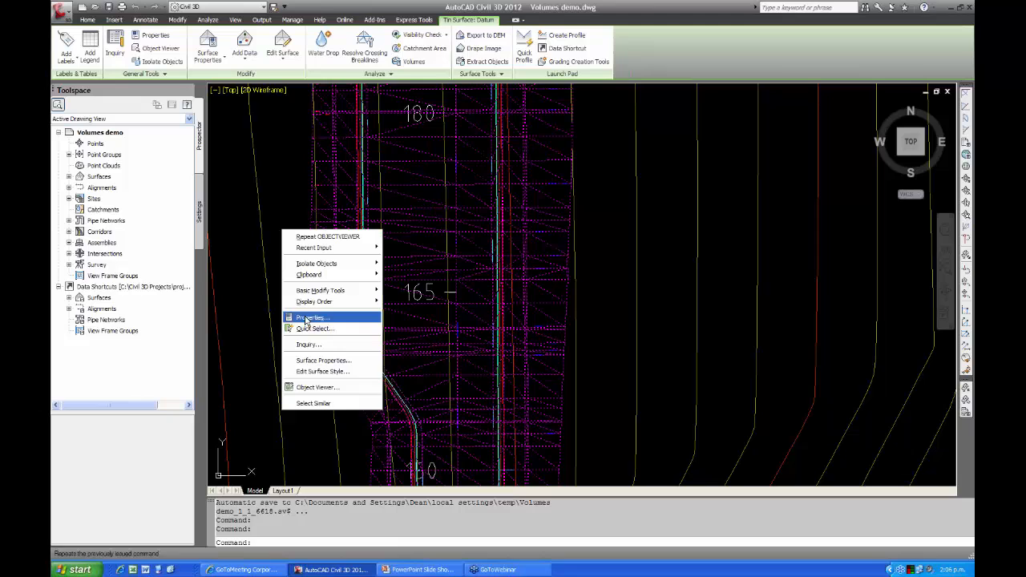
click(318, 389)
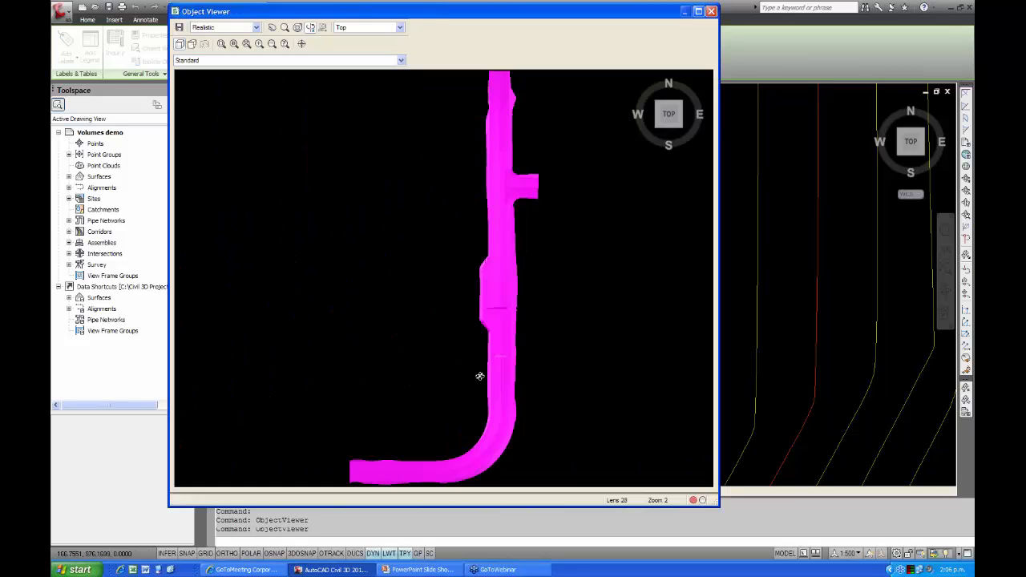
drag(465, 382, 479, 301)
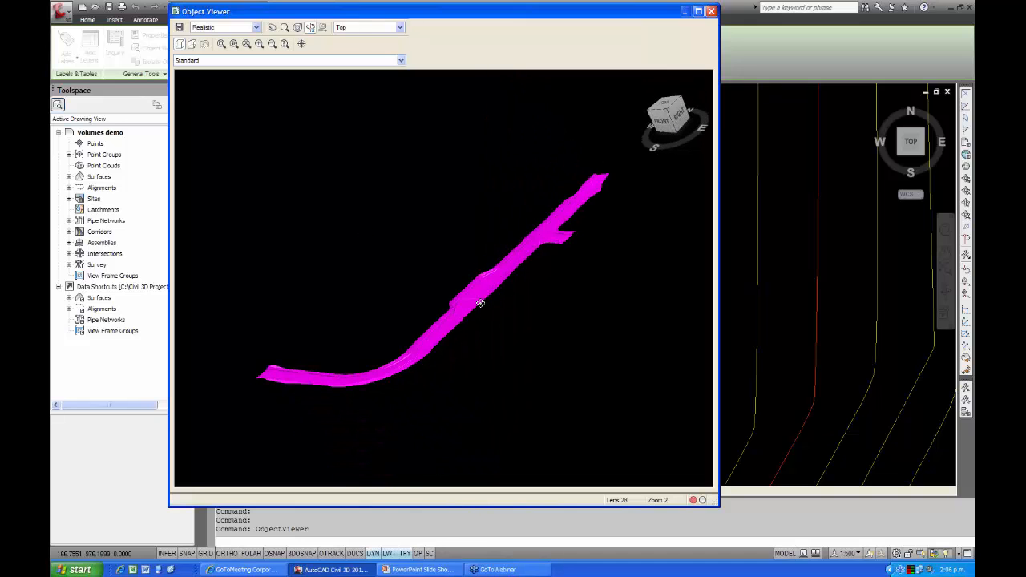
scroll(470, 318, up, 5)
drag(381, 239, 391, 294)
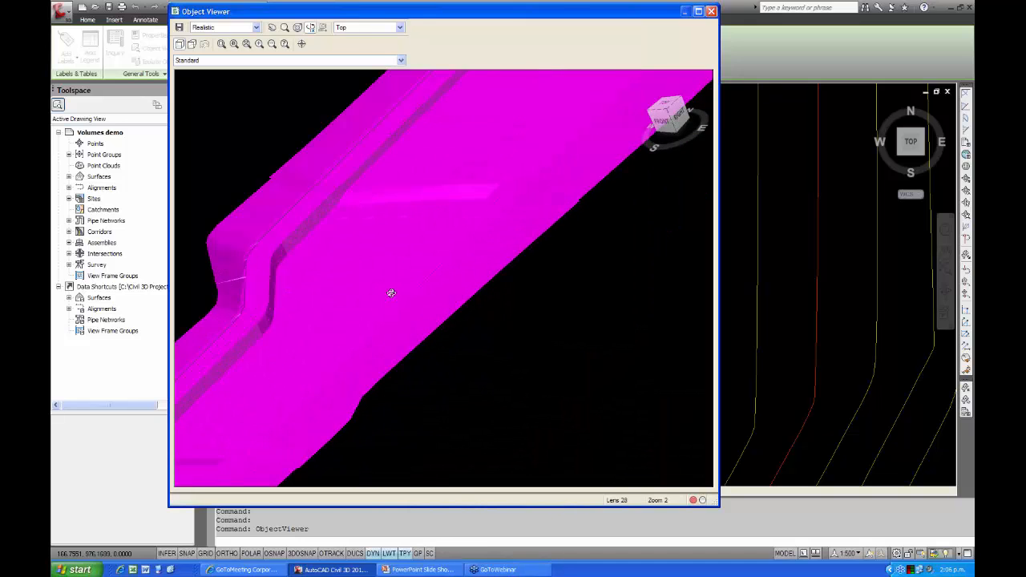
middle_drag(312, 332, 487, 247)
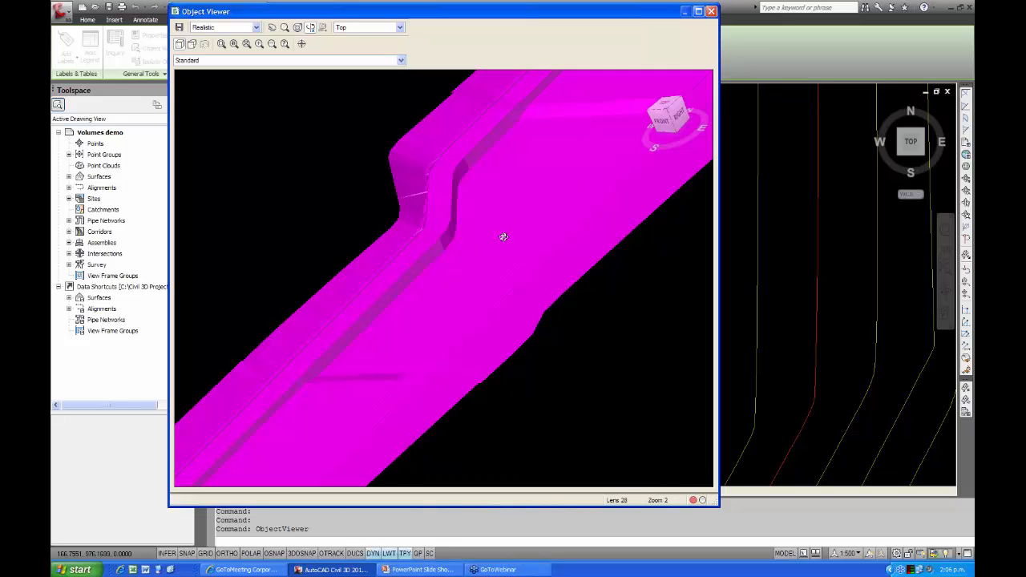
scroll(504, 237, down, 2)
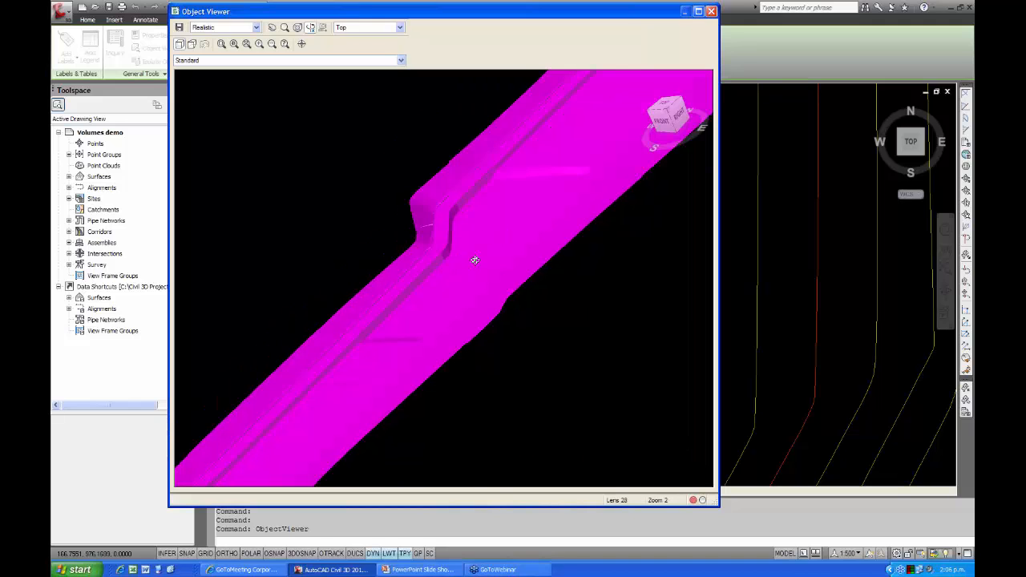
scroll(473, 259, down, 3)
drag(487, 298, 458, 227)
scroll(511, 191, up, 5)
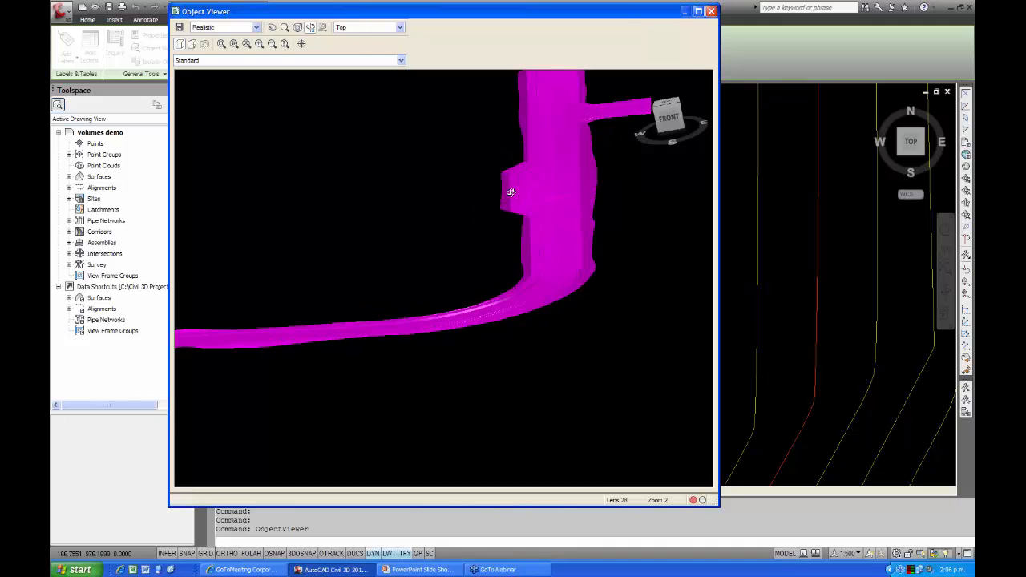
middle_drag(511, 190, 413, 255)
drag(413, 255, 396, 233)
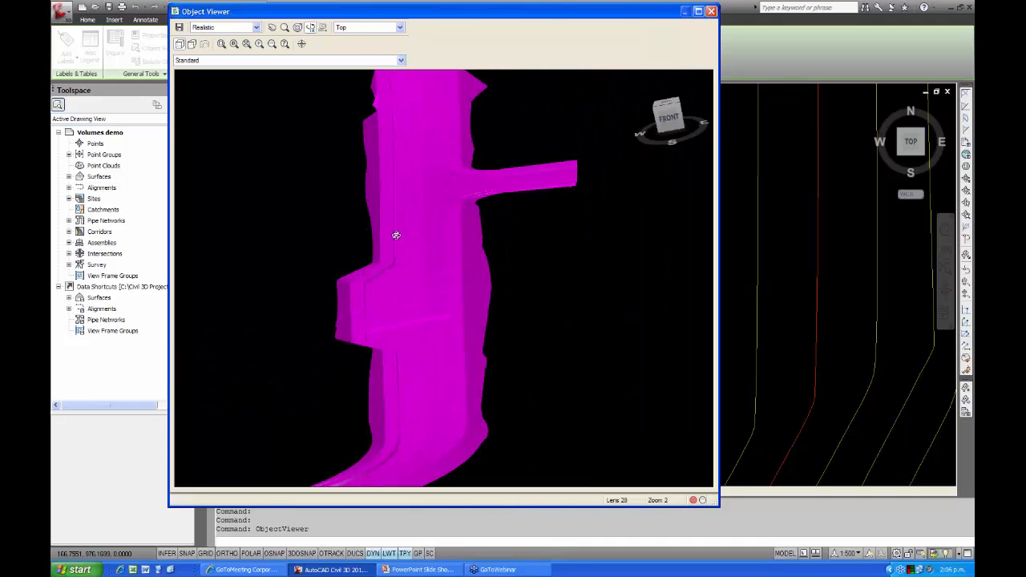
scroll(296, 329, down, 3)
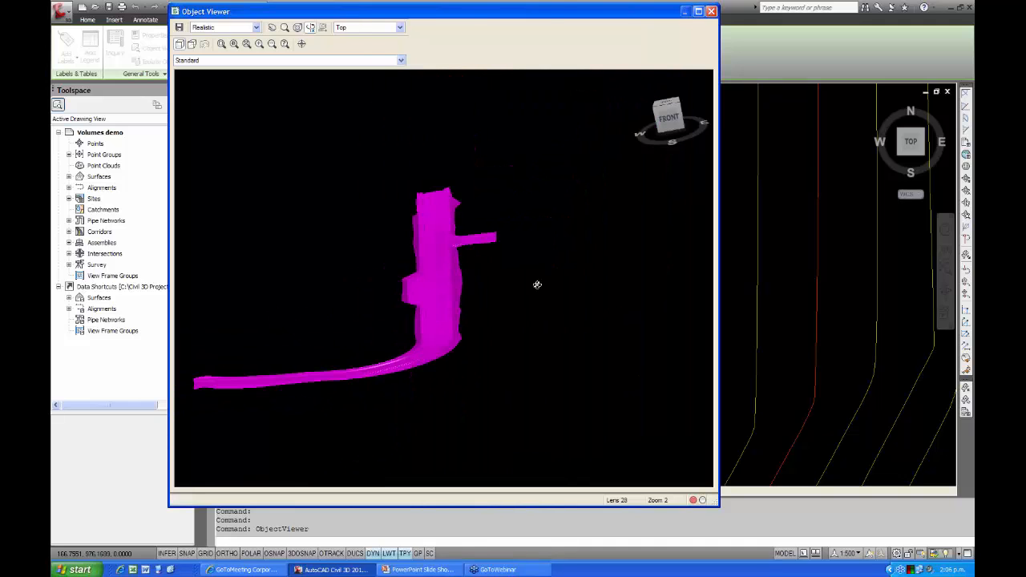
drag(536, 284, 420, 313)
scroll(424, 302, up, 3)
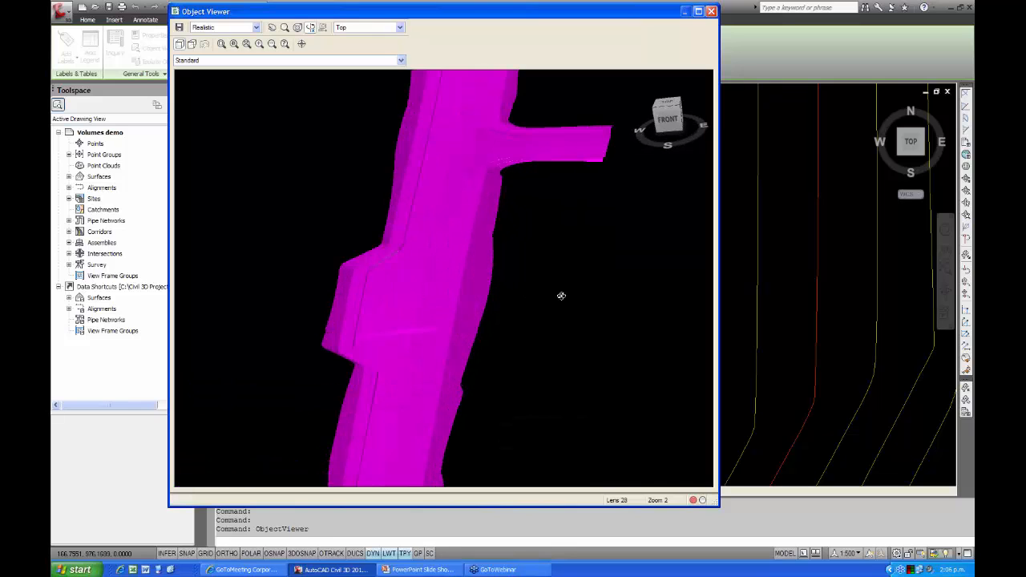
click(711, 12)
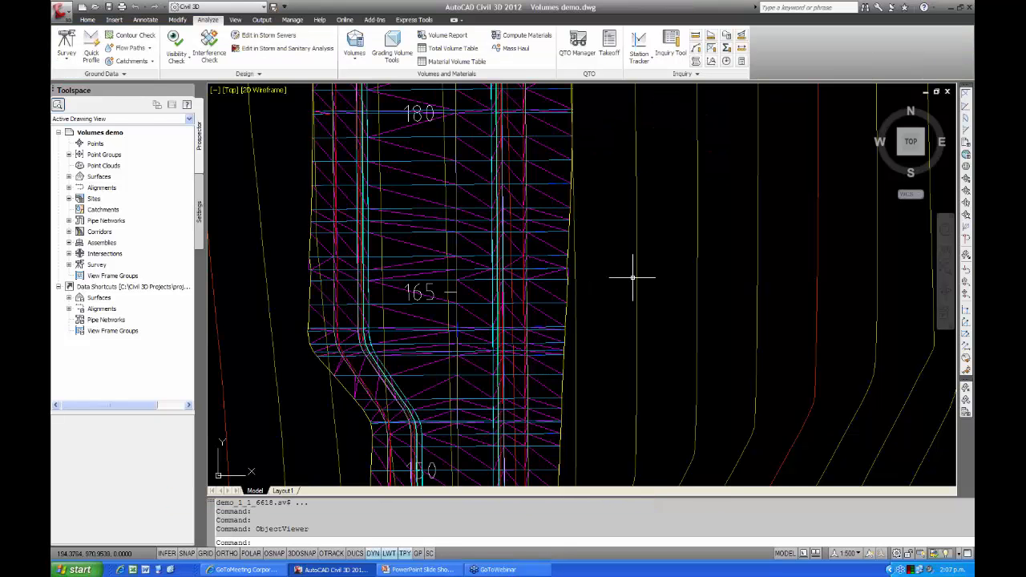
Examine the eg and Datum surfaces together in the Object Viewer, checking from above and below where they cross.
click(548, 242)
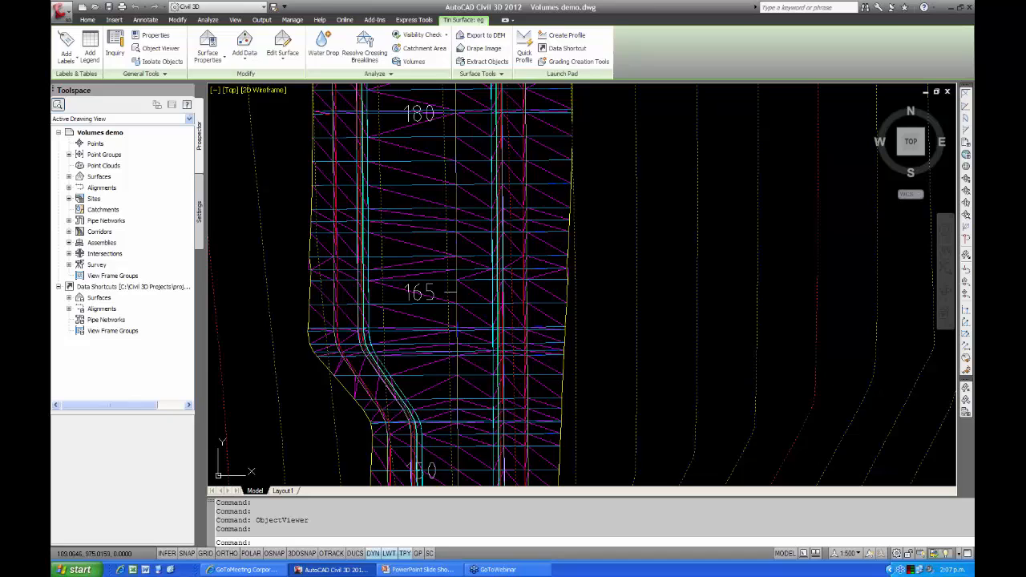
right_click(604, 240)
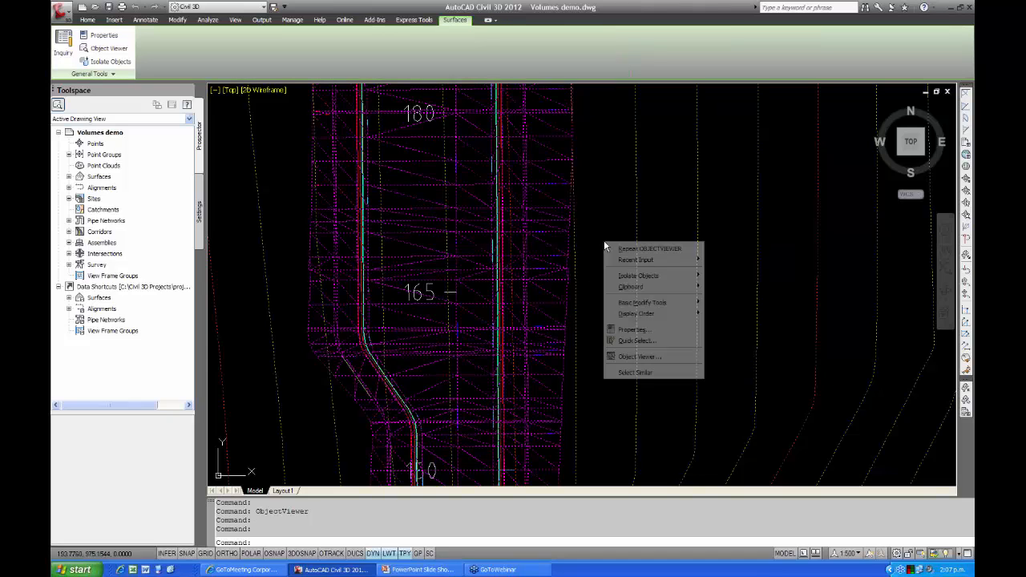
click(626, 357)
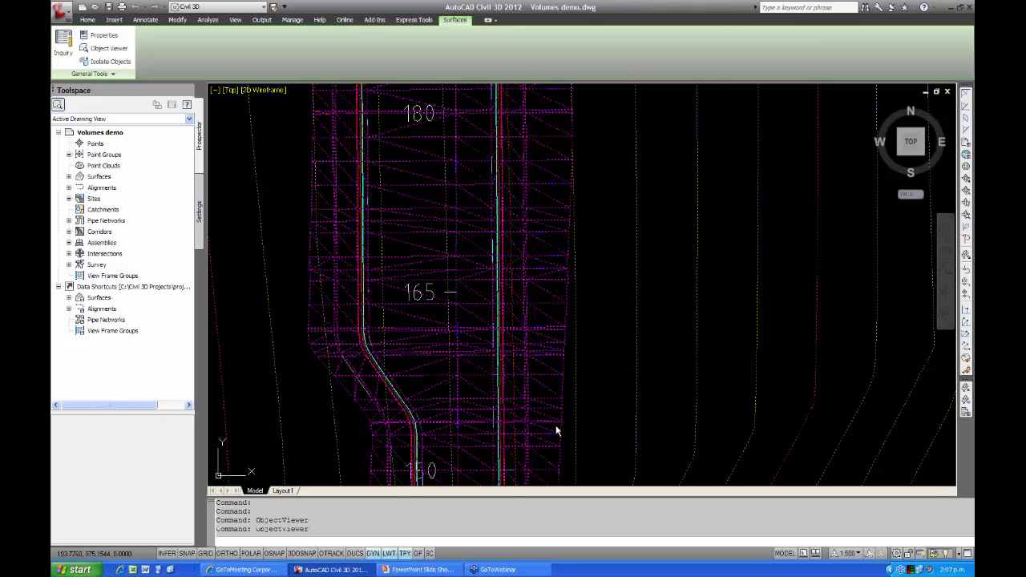
drag(401, 387, 400, 256)
scroll(389, 265, up, 8)
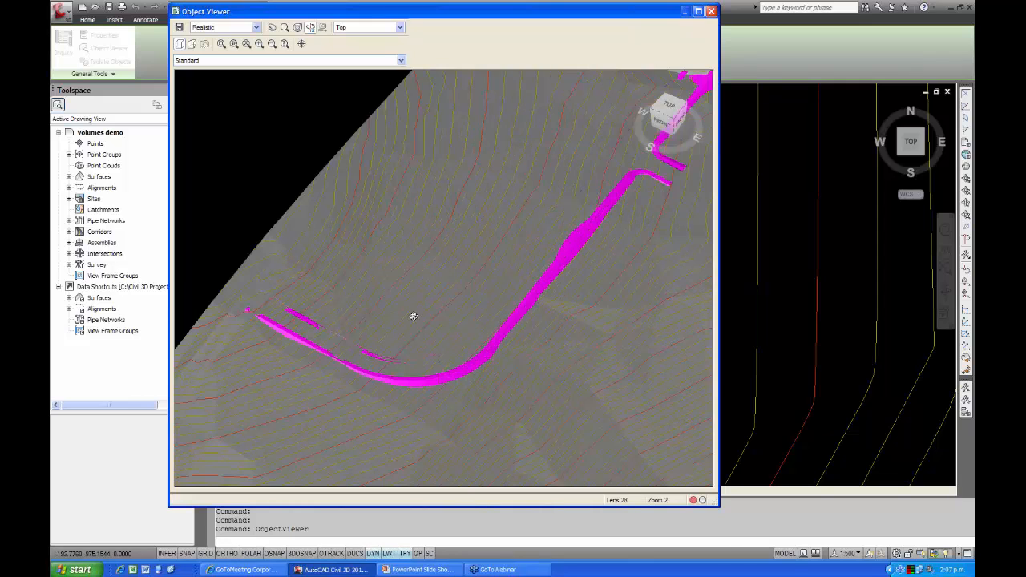
drag(355, 342, 327, 337)
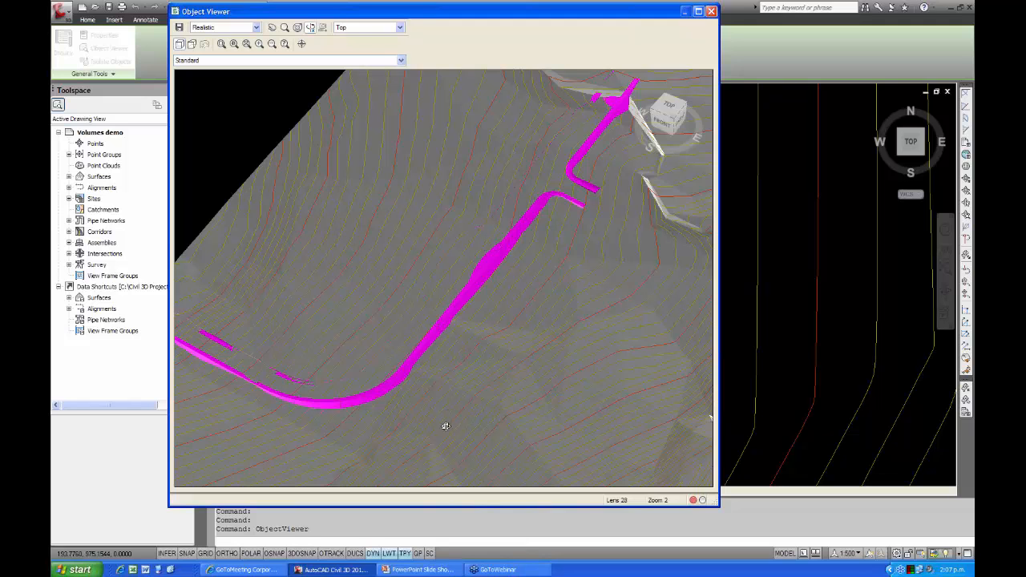
drag(444, 424, 465, 254)
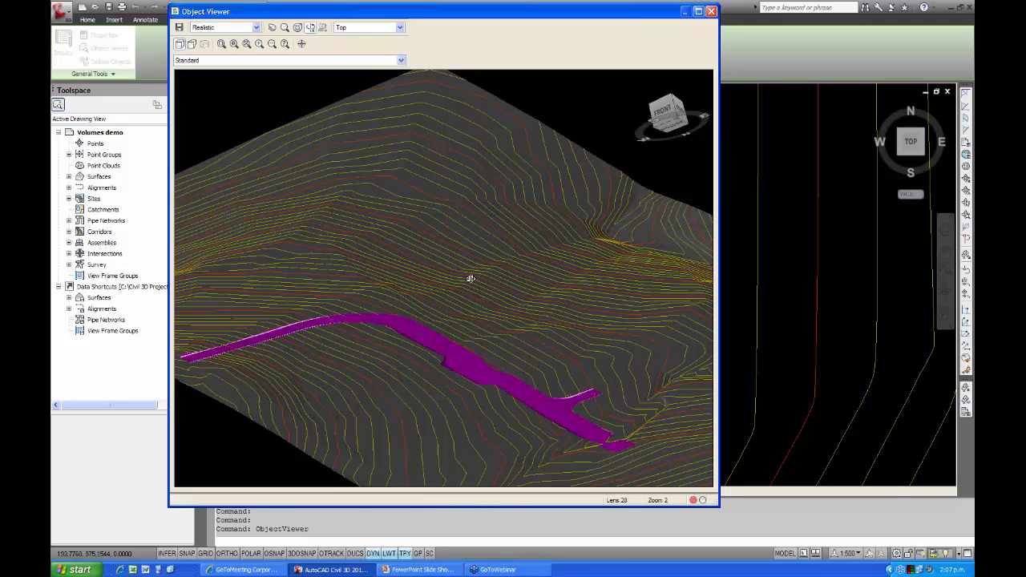
drag(469, 279, 478, 371)
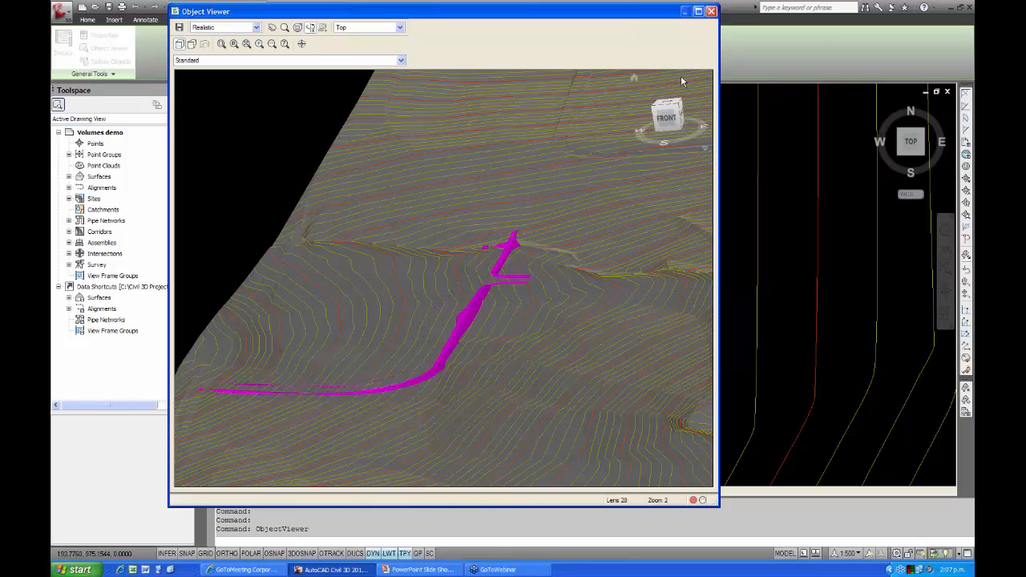
click(711, 11)
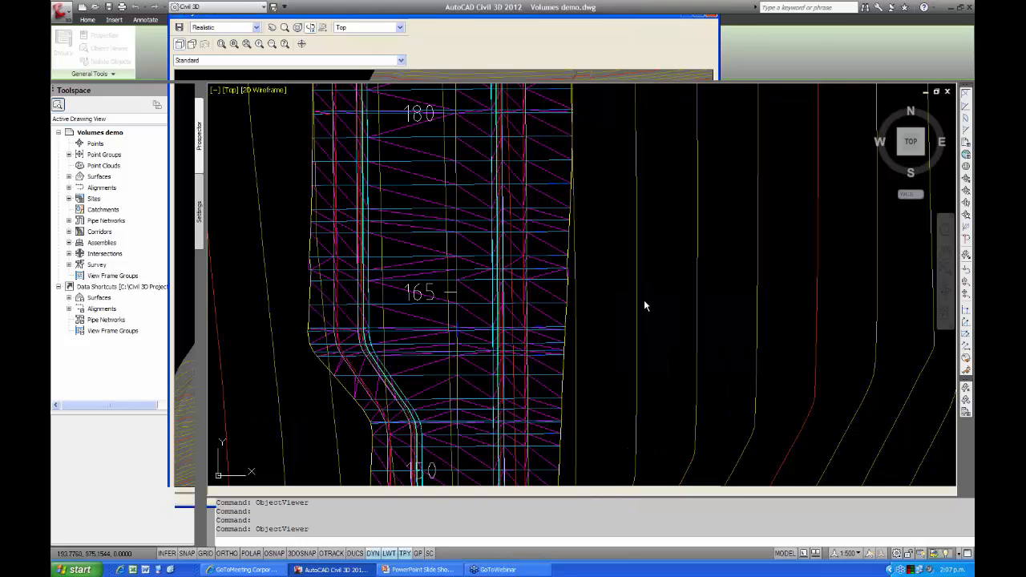
Create a composite volume entry from the eg surface, with eg as base surface and Datum as comparison surface.
scroll(635, 290, down, 4)
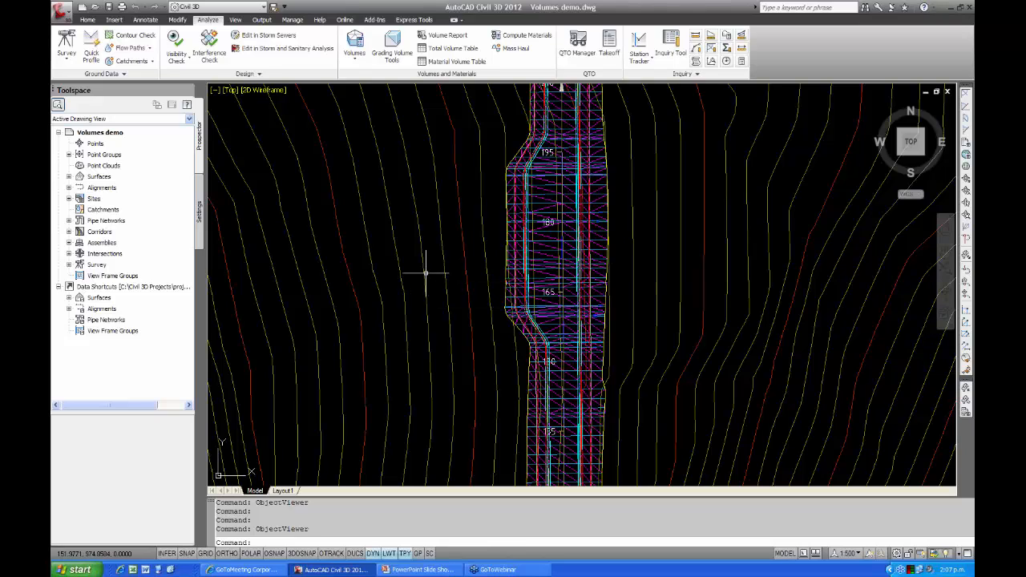
click(484, 272)
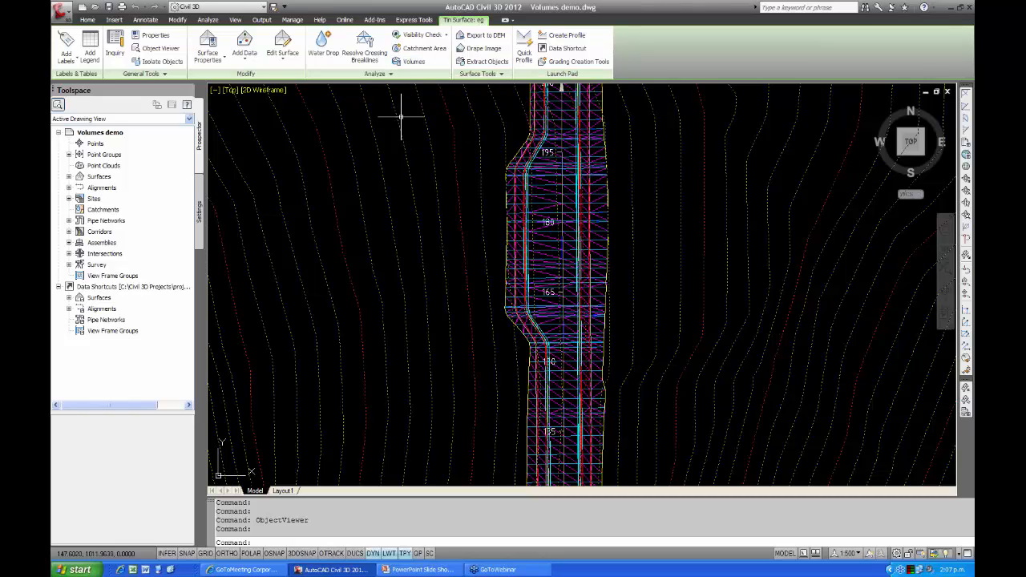
mouse_move(407, 109)
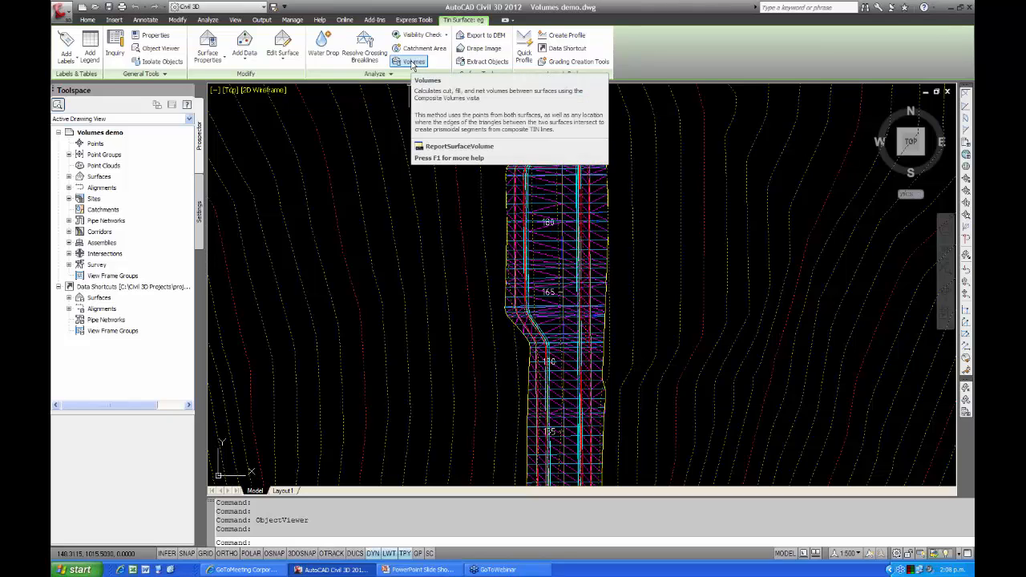
click(412, 64)
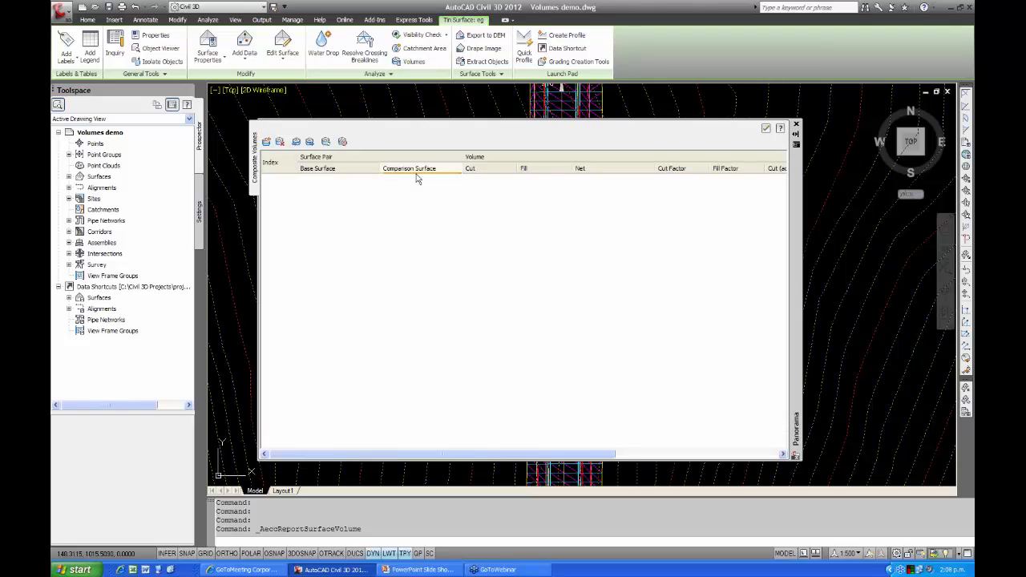
click(266, 142)
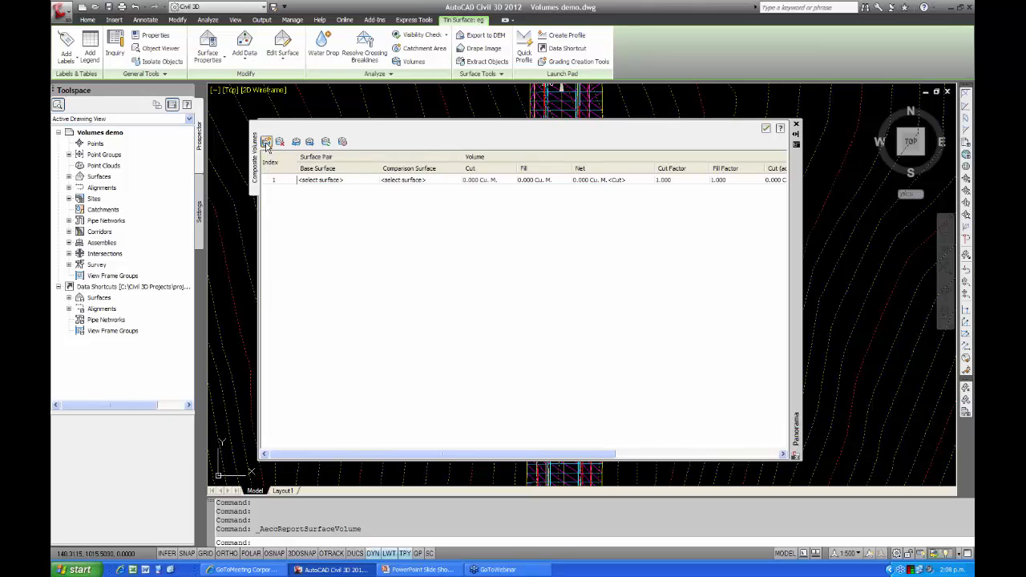
click(327, 182)
click(326, 182)
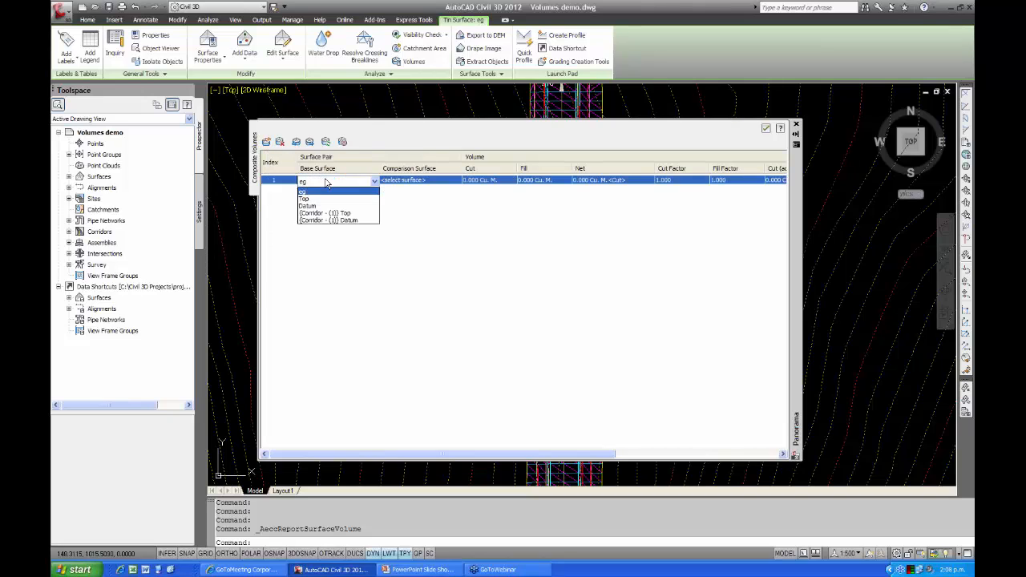
click(312, 191)
click(407, 183)
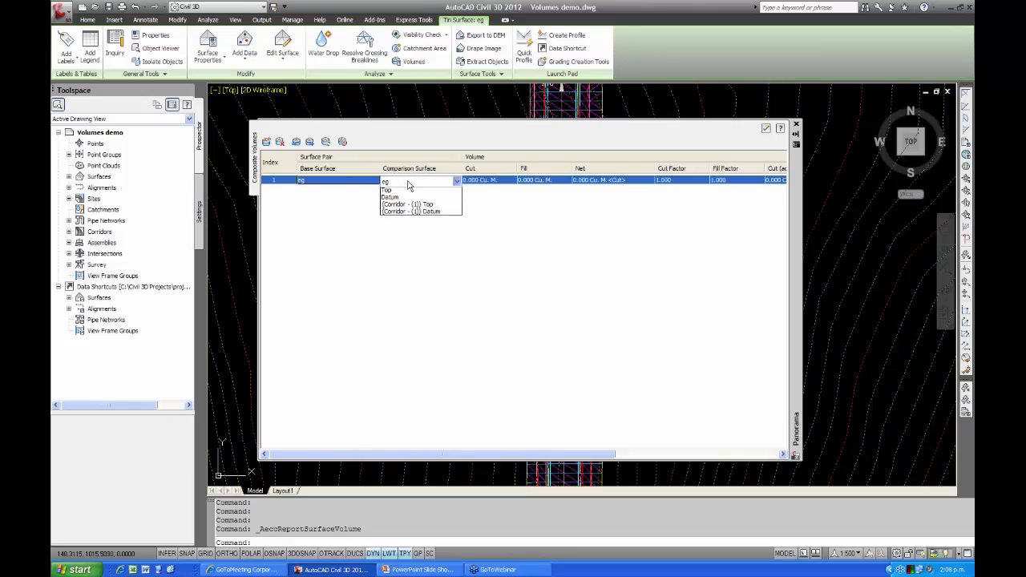
click(398, 203)
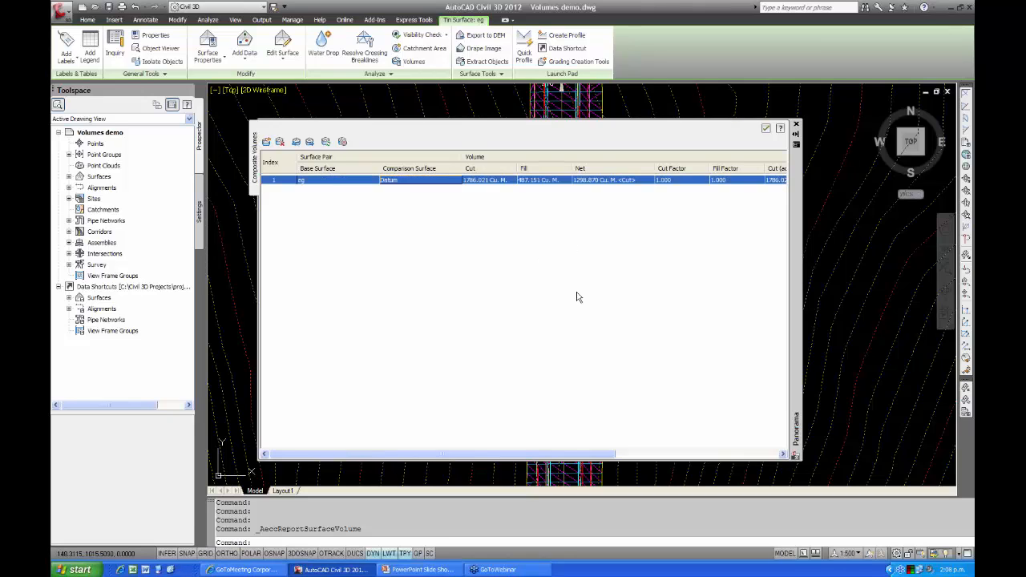
Set the surface pair's cut factor to 1.3 and its fill factor to 0.9.
drag(455, 457, 519, 457)
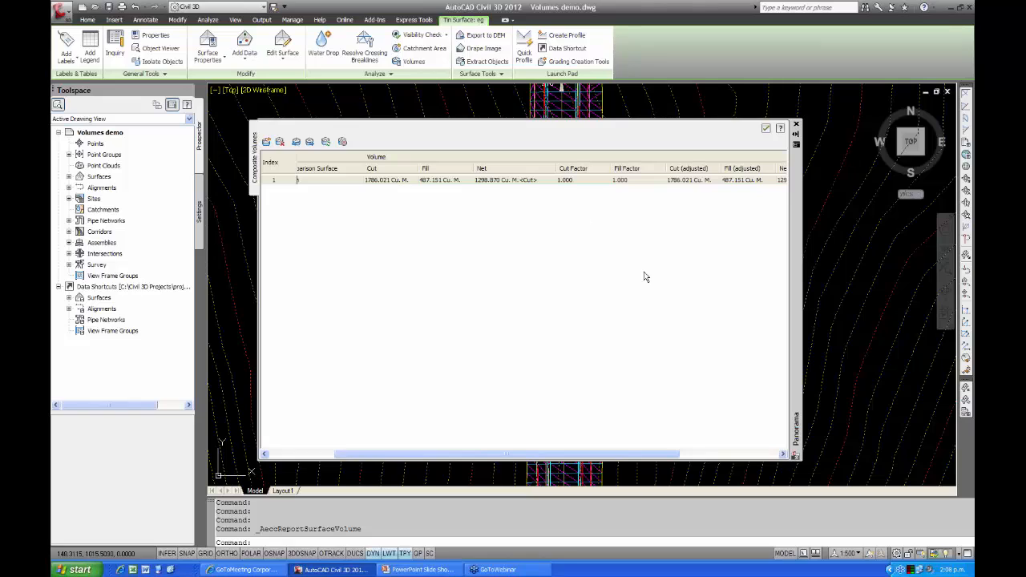
double_click(581, 180)
text(1.3)
double_click(639, 179)
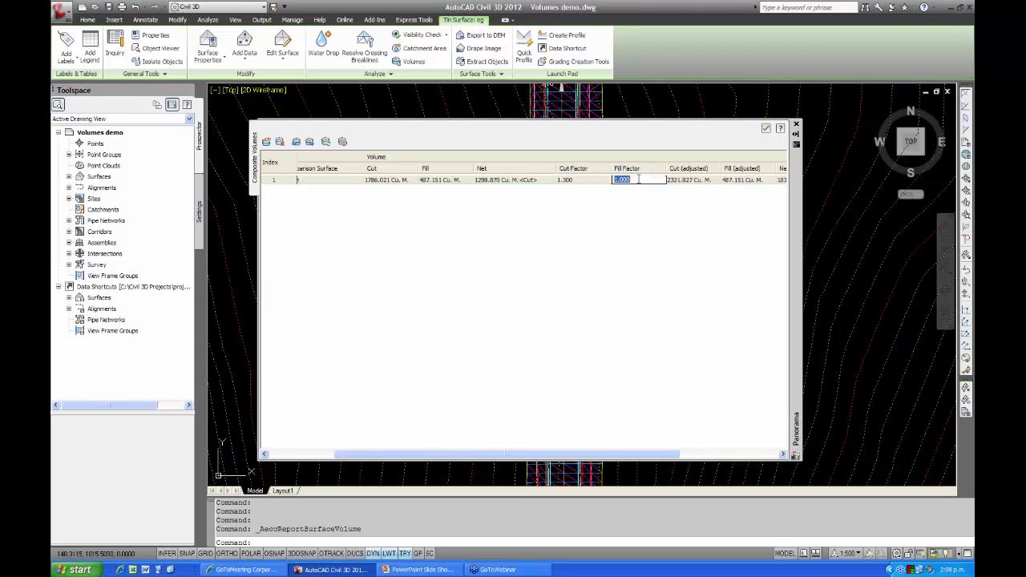
text(.9)
key(Return)
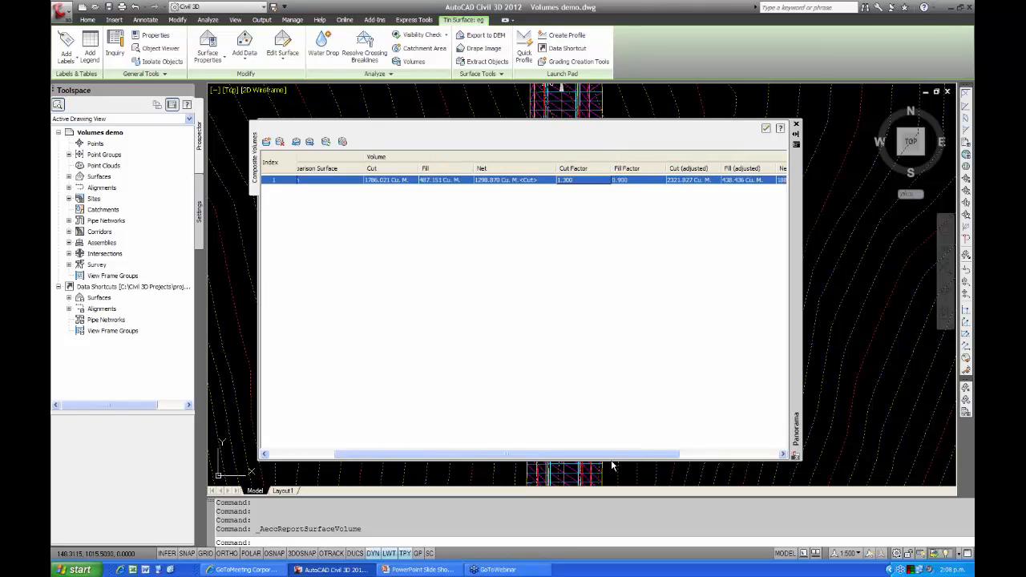
Review the surface pair's adjusted cut, fill and net volumes and net graph, and dismiss the composite volumes vista.
drag(614, 456, 714, 456)
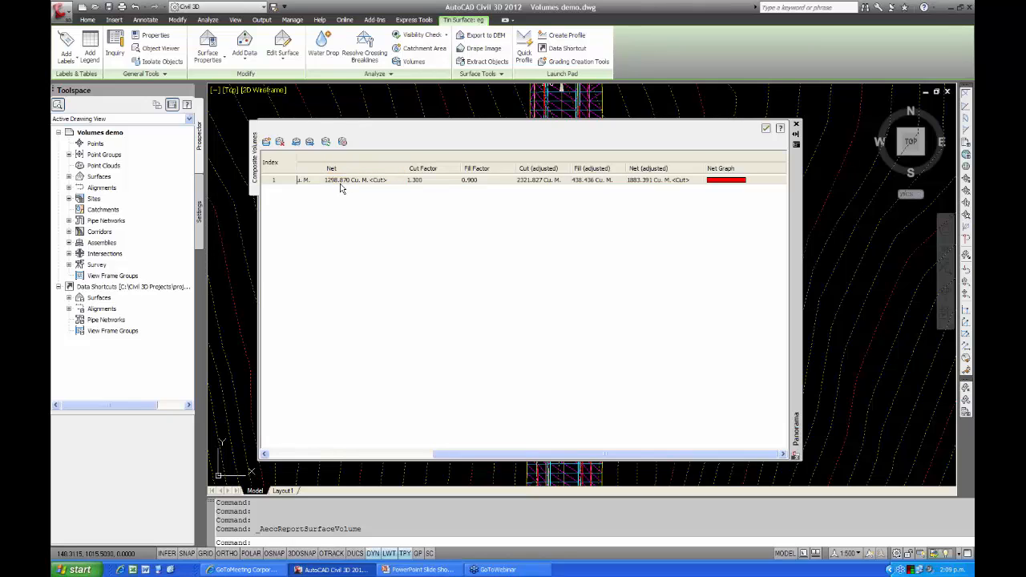
click(338, 455)
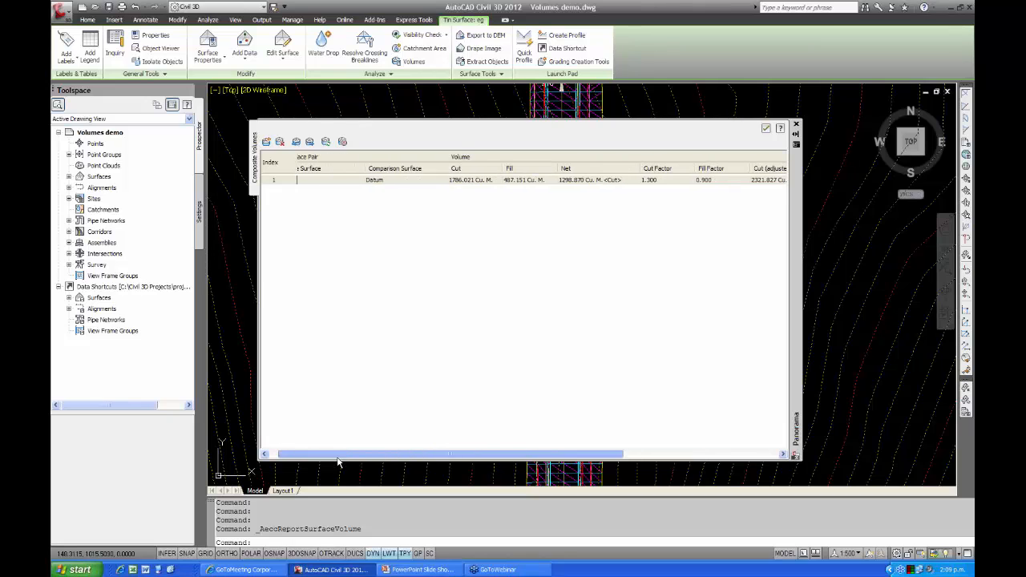
drag(338, 457, 312, 458)
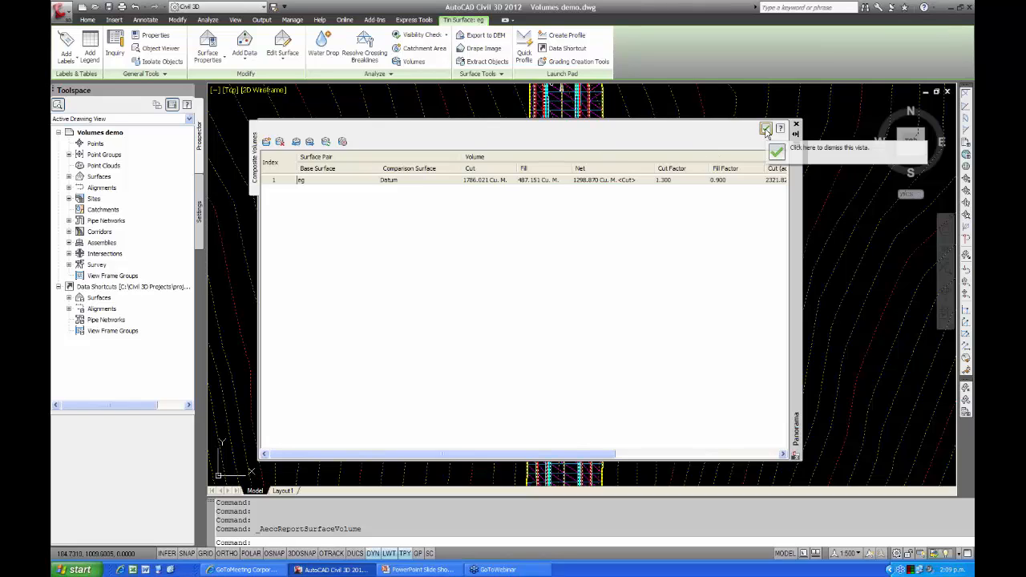
click(766, 131)
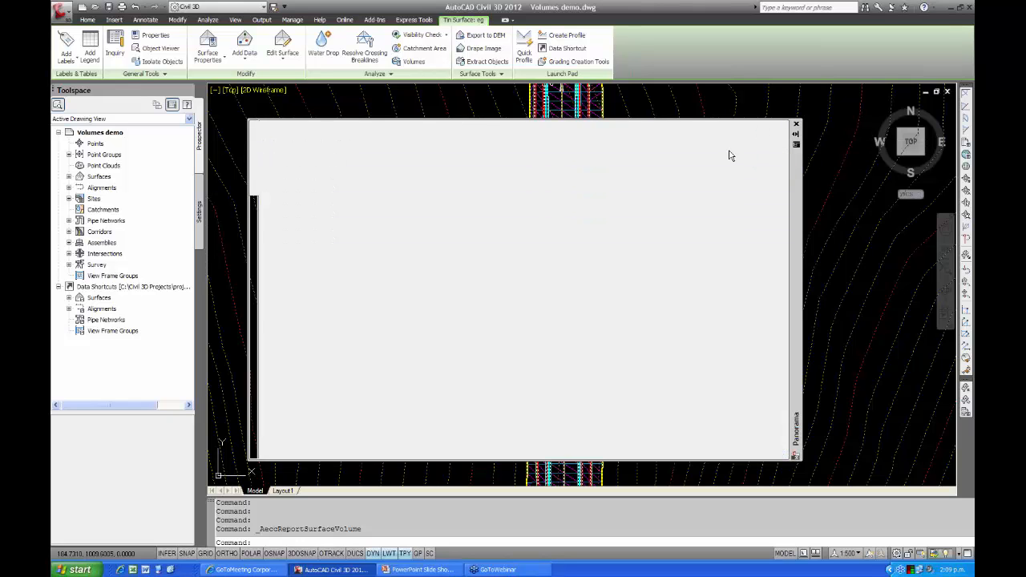
Clear the eg surface selection and look over the corridor and surrounding contours in plan view.
scroll(448, 300, down, 2)
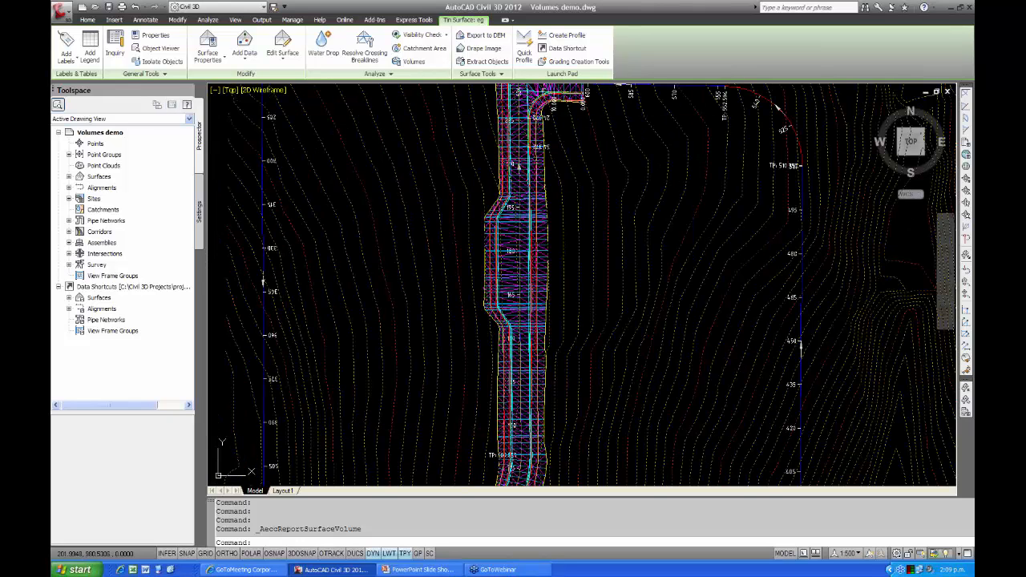
key(Escape)
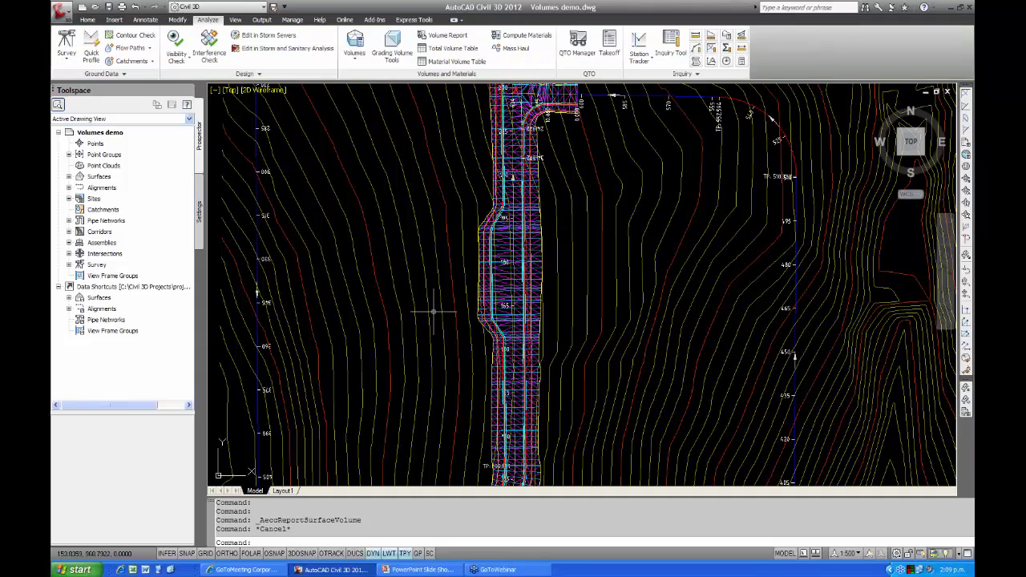
mouse_move(431, 313)
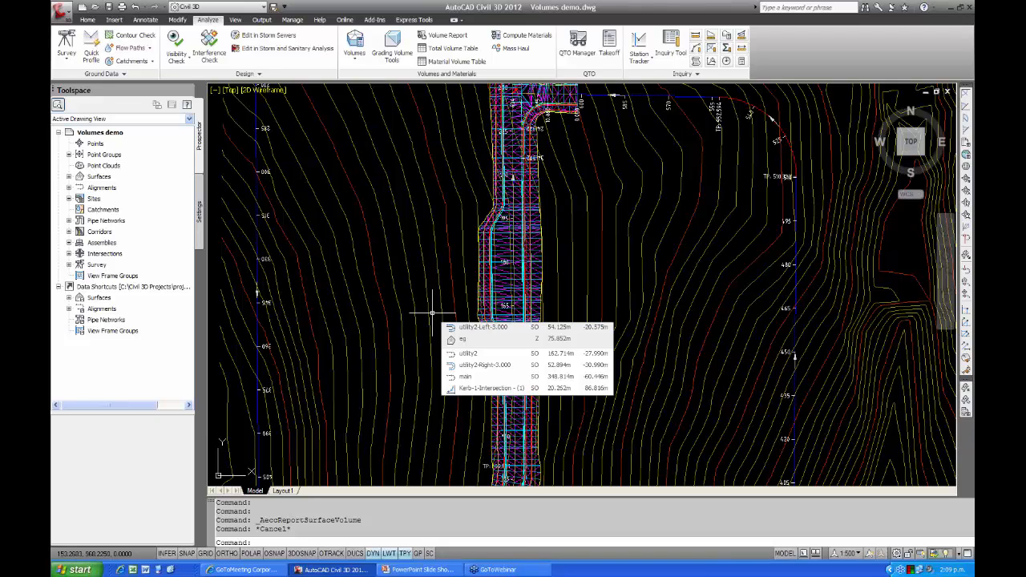
scroll(409, 313, down, 3)
scroll(409, 312, down, 5)
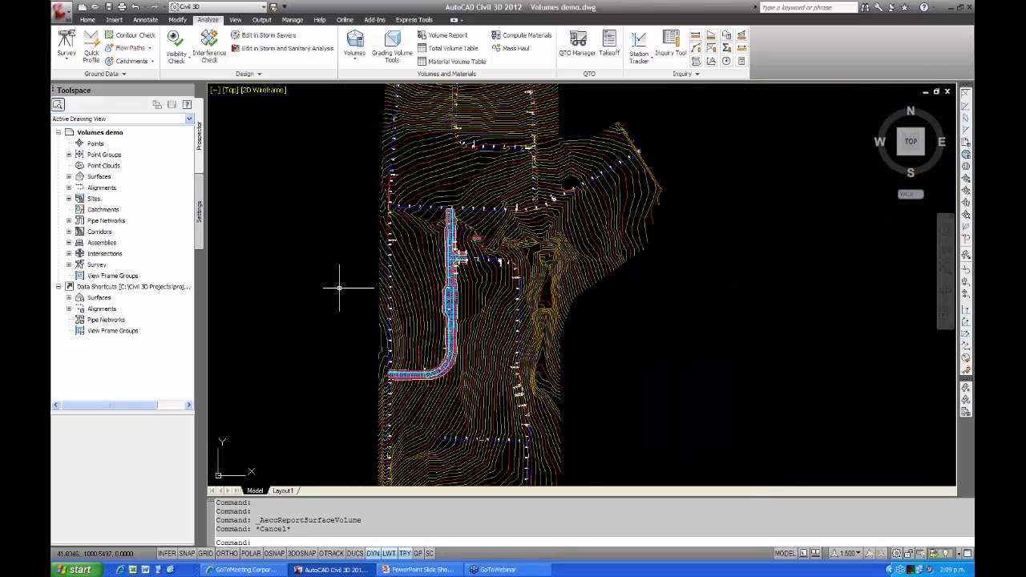
mouse_move(347, 285)
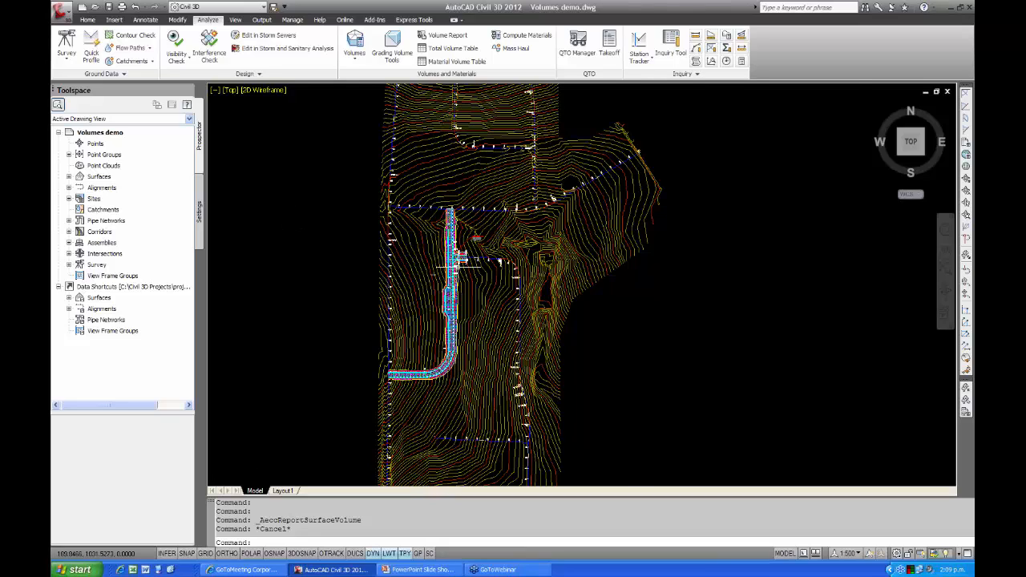
scroll(441, 265, up, 4)
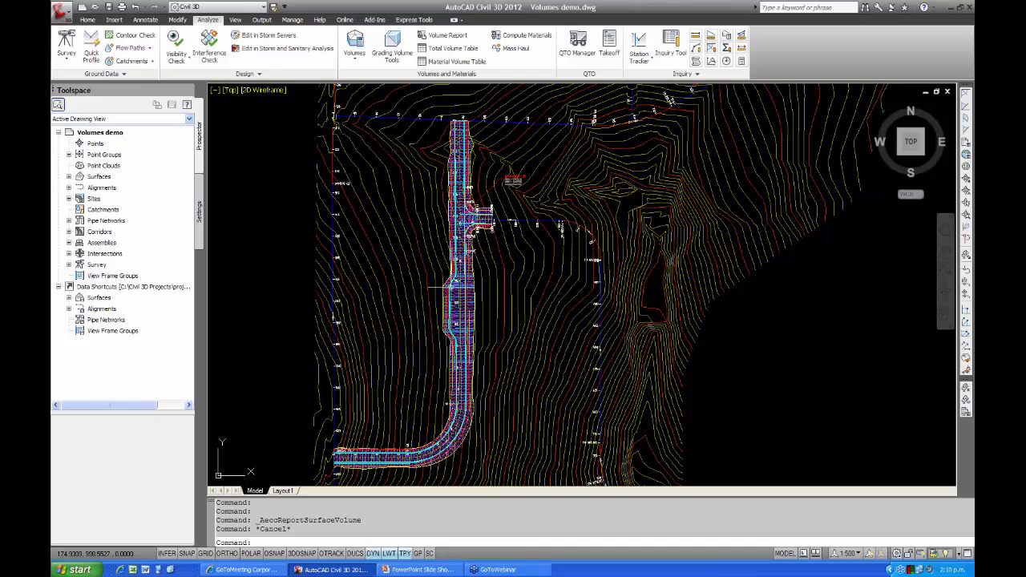
scroll(450, 273, up, 5)
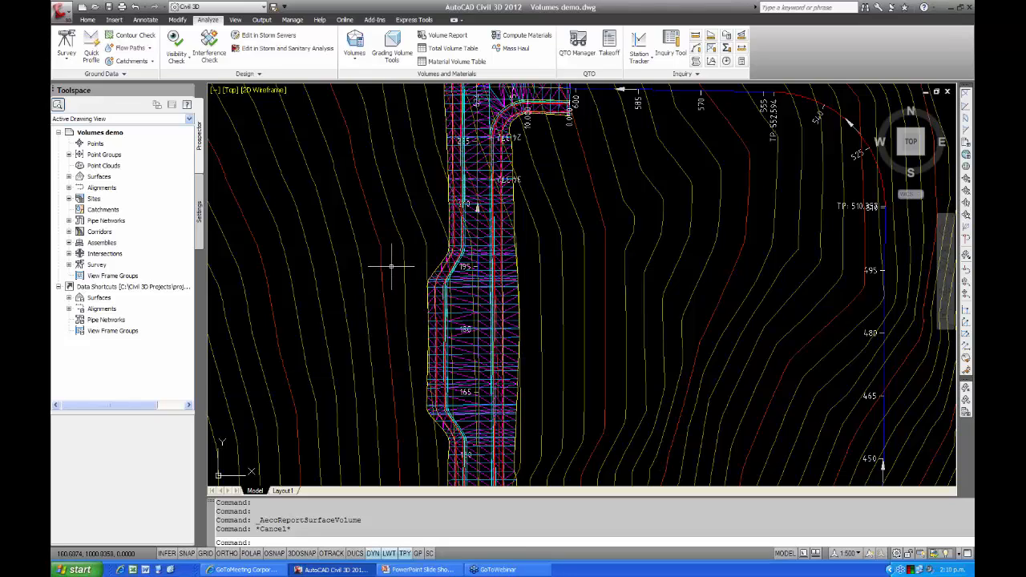
Create a sample line group named utility2-Volumes on the utility2 alignment, sampling the eg surface, the corridor and its Top and Datum surfaces.
click(89, 20)
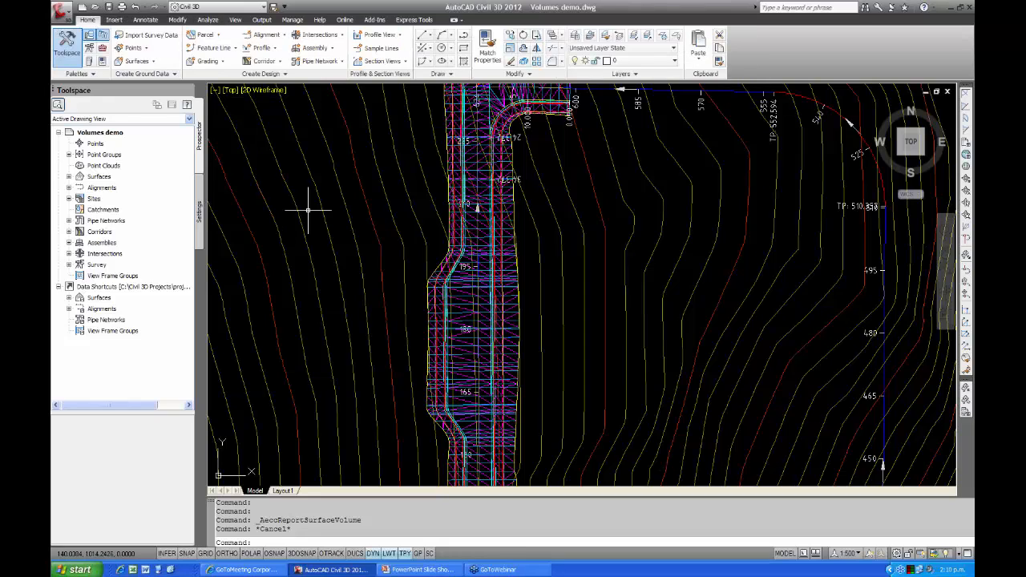
click(377, 48)
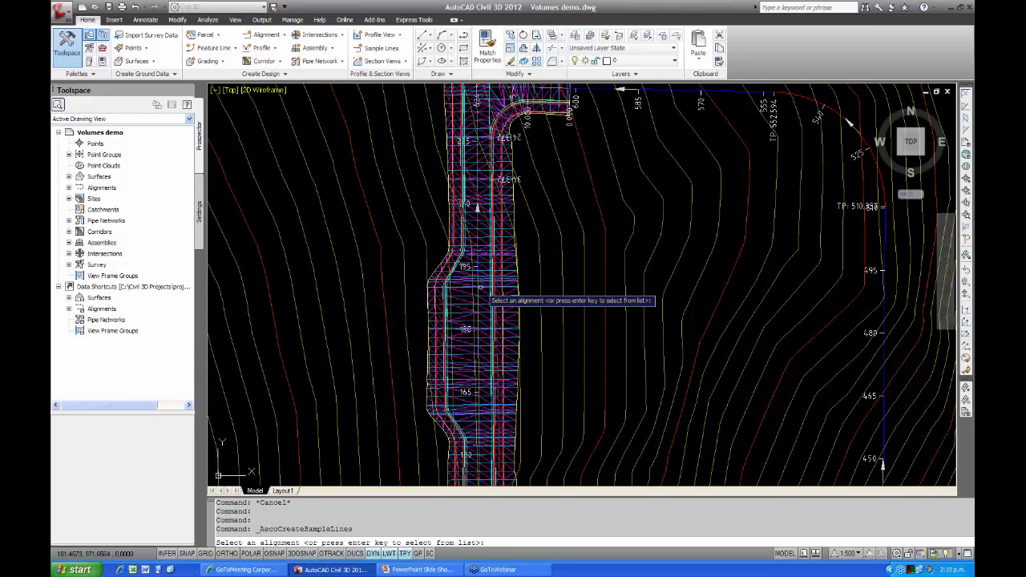
scroll(478, 282, up, 5)
scroll(479, 317, up, 1)
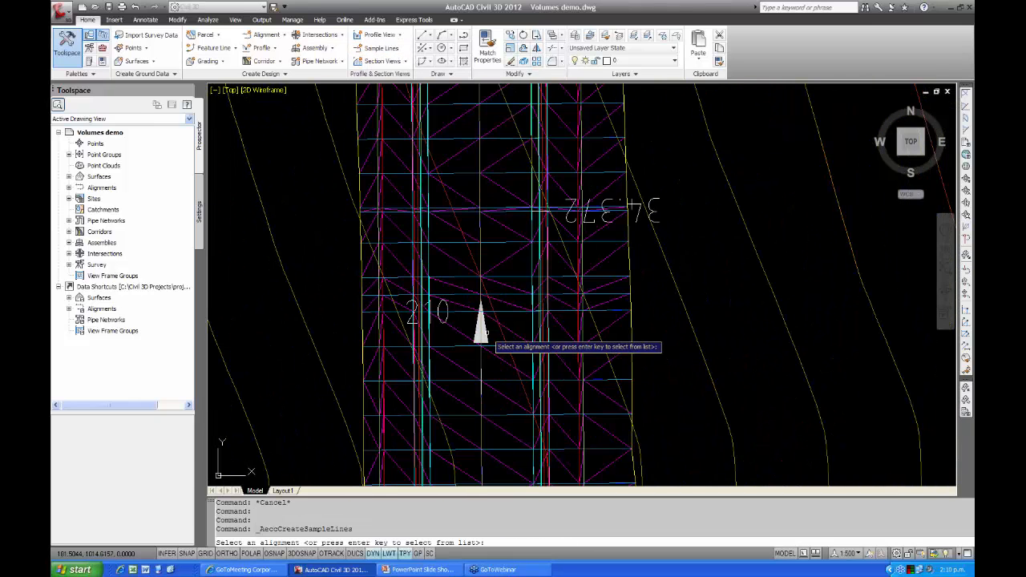
click(481, 328)
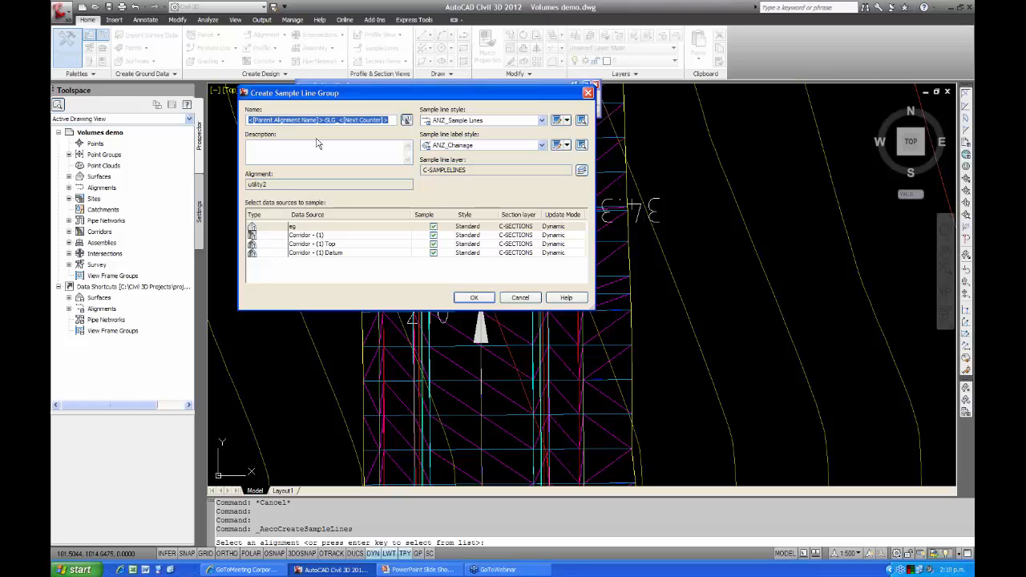
drag(325, 121, 382, 120)
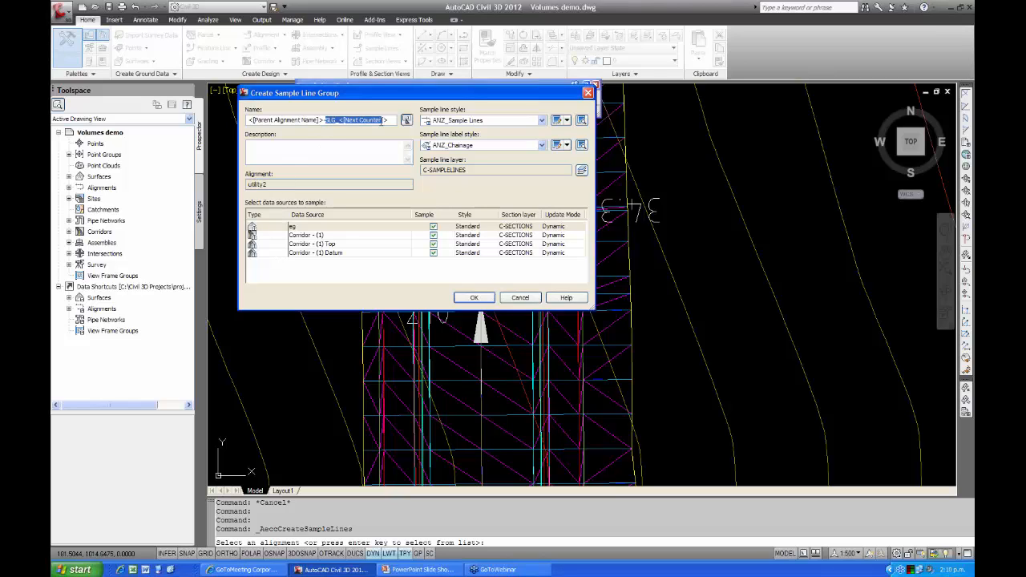
text(-Volumes)
click(477, 300)
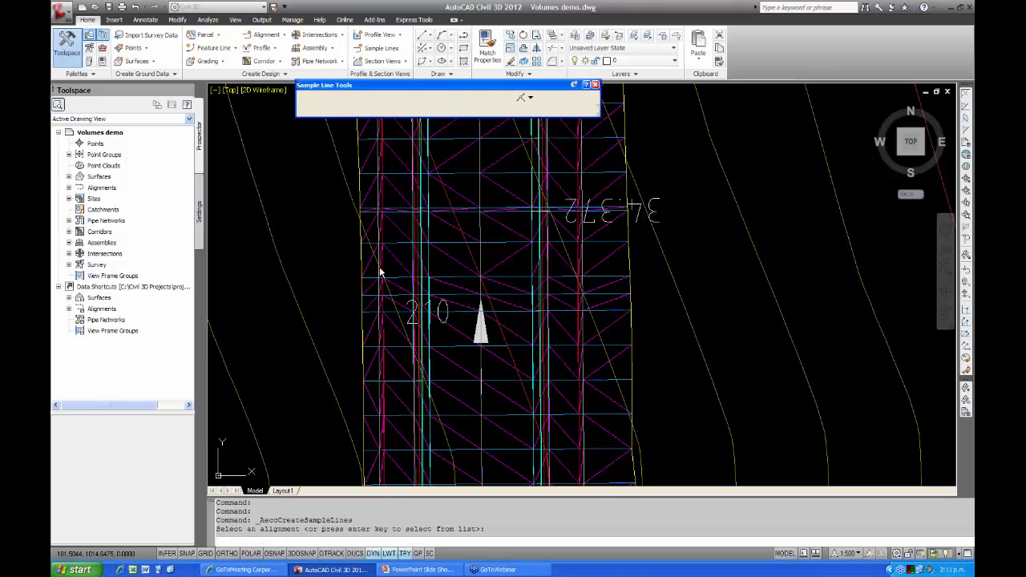
Create sample lines from the corridor stations with 15 m left and right swath widths, and end the sample line command.
click(355, 268)
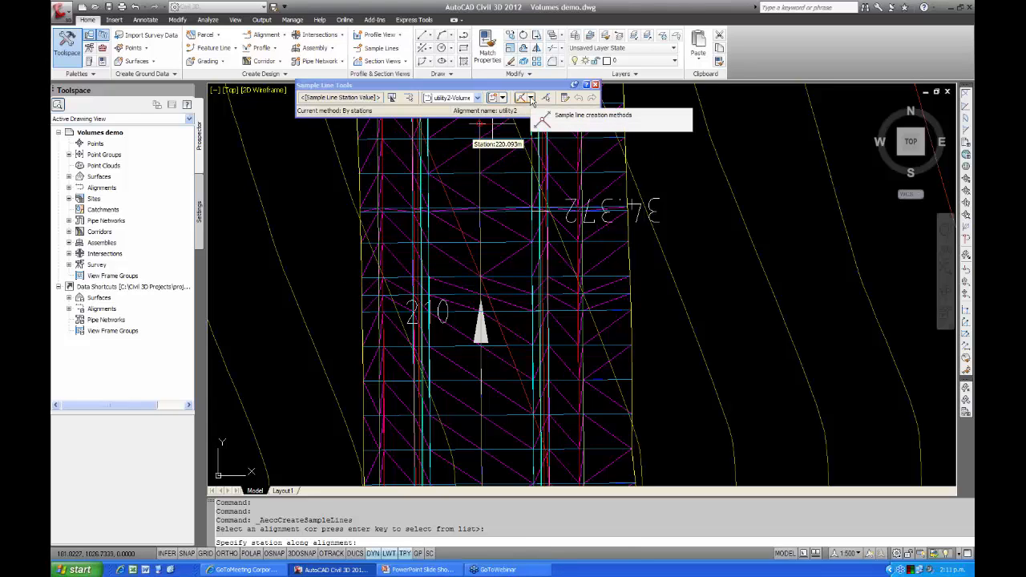
click(531, 98)
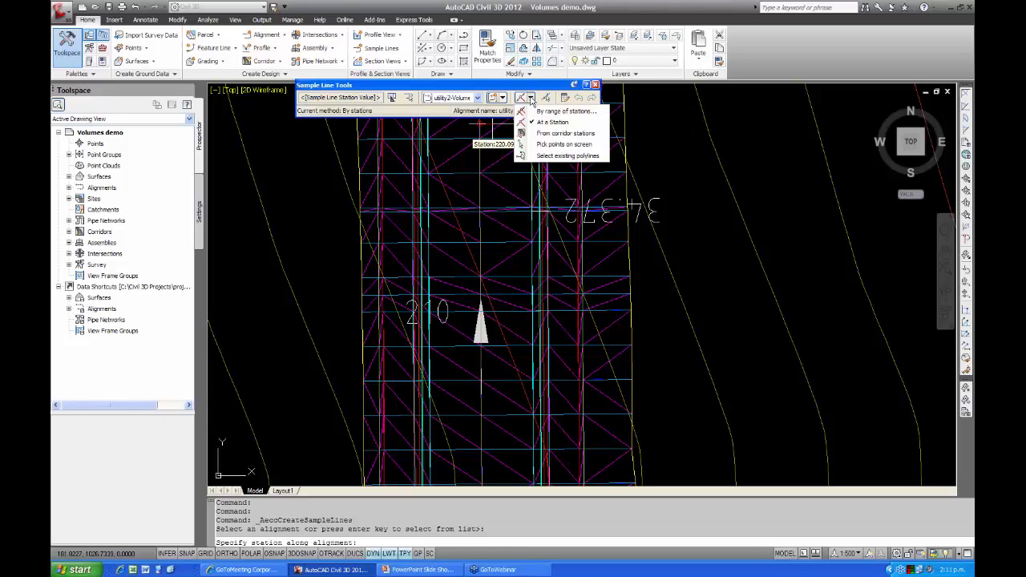
click(553, 134)
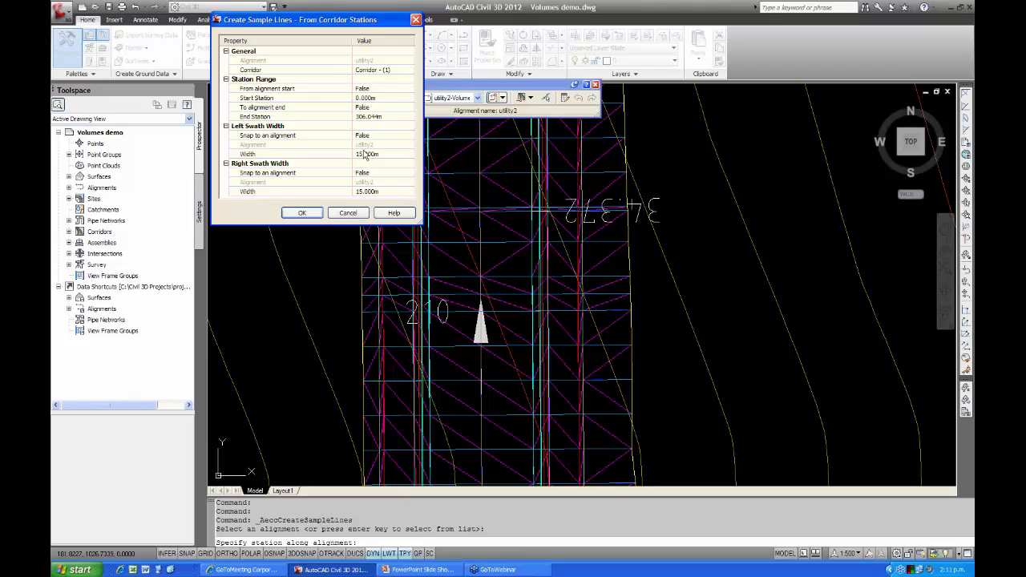
click(315, 214)
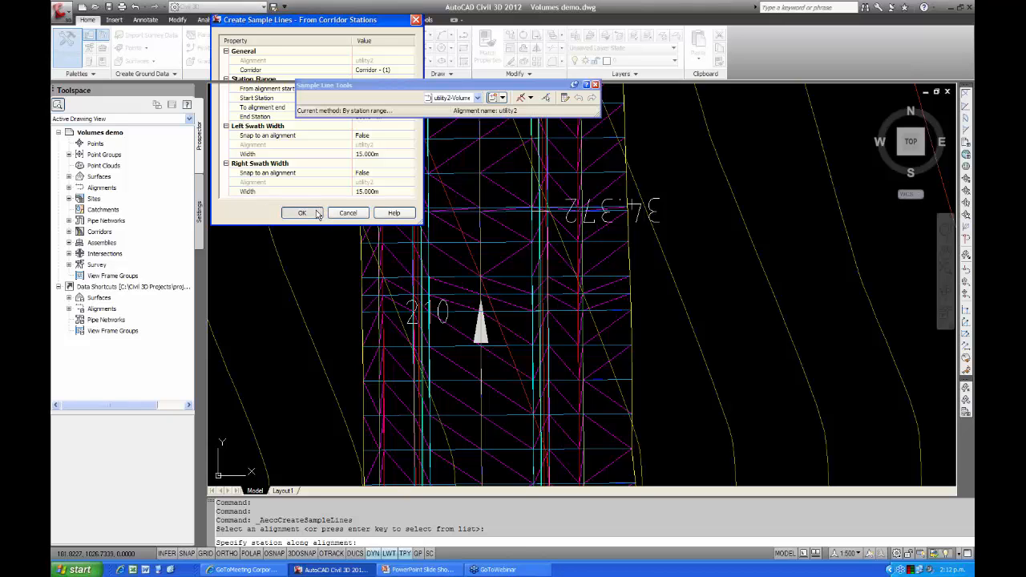
scroll(376, 264, down, 3)
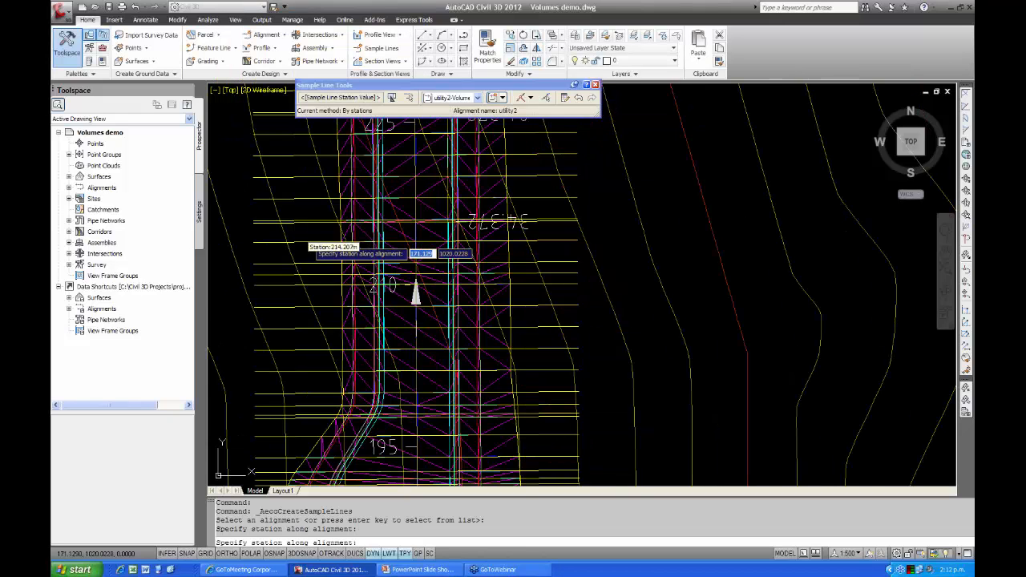
scroll(375, 272, down, 3)
scroll(357, 258, up, 6)
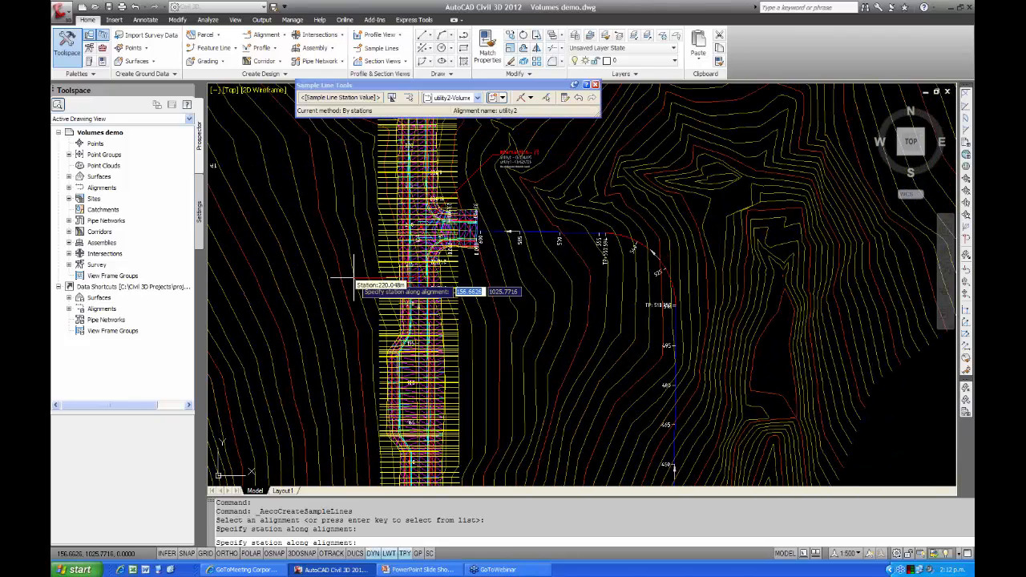
key(Escape)
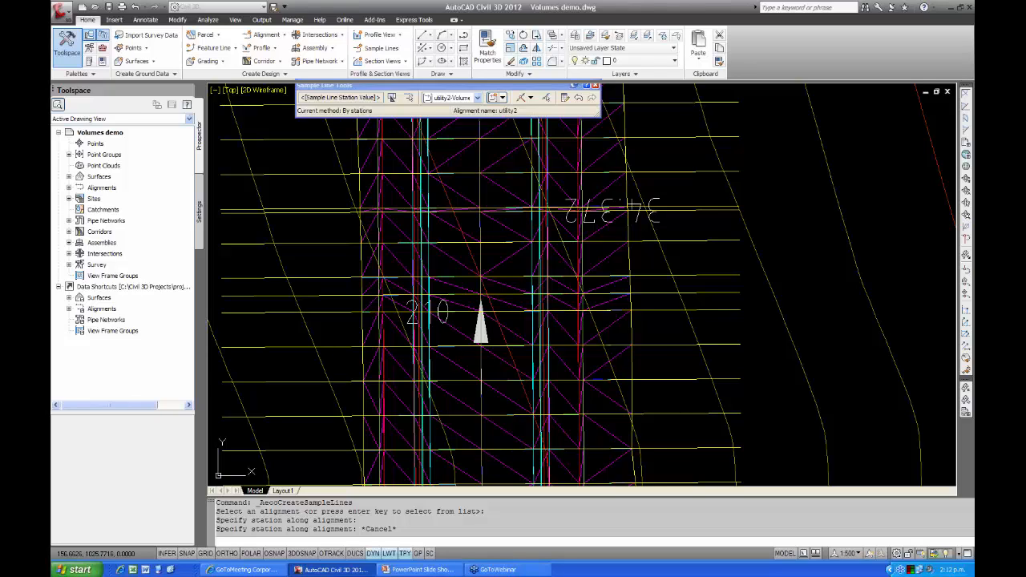
key(Escape)
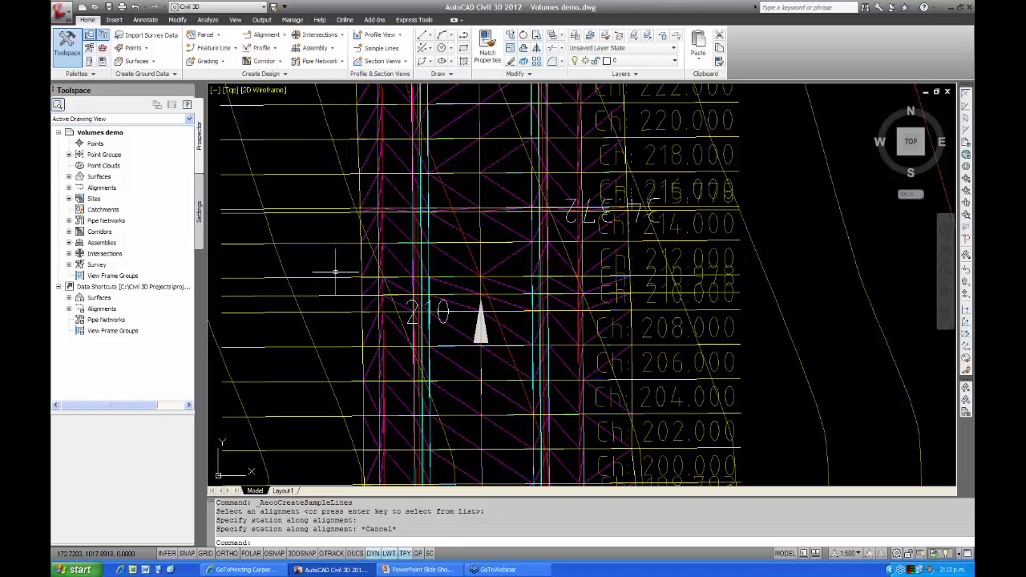
Examine the sample lines and their chainage labels along the corridor, through the intersection and the bend.
scroll(335, 273, down, 2)
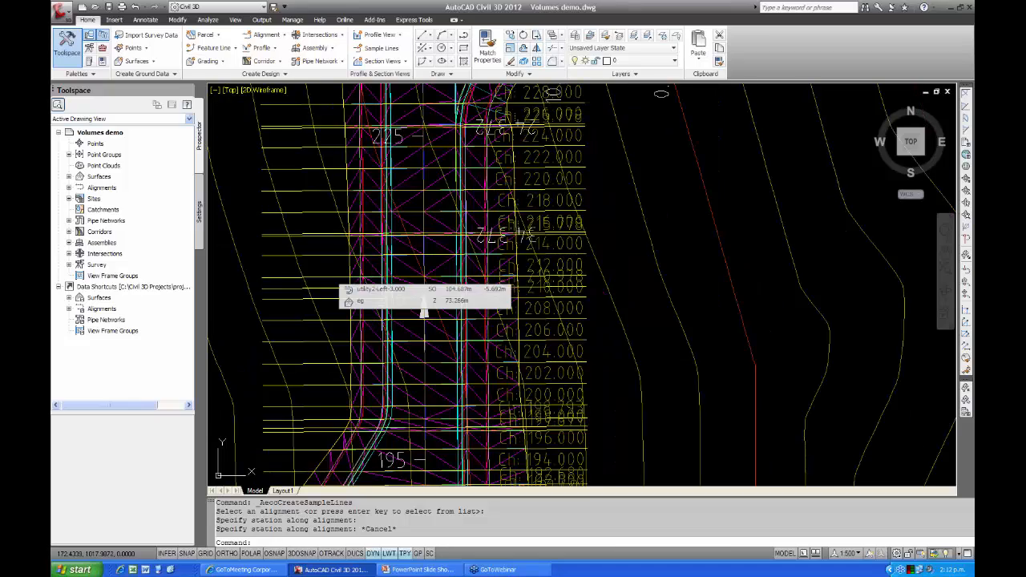
scroll(336, 280, down, 3)
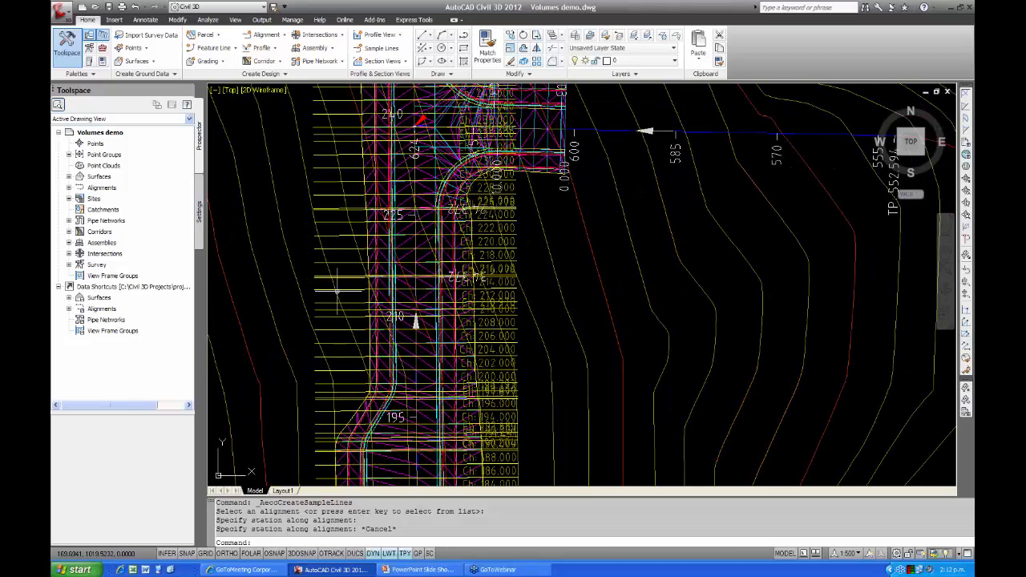
middle_drag(291, 252, 307, 273)
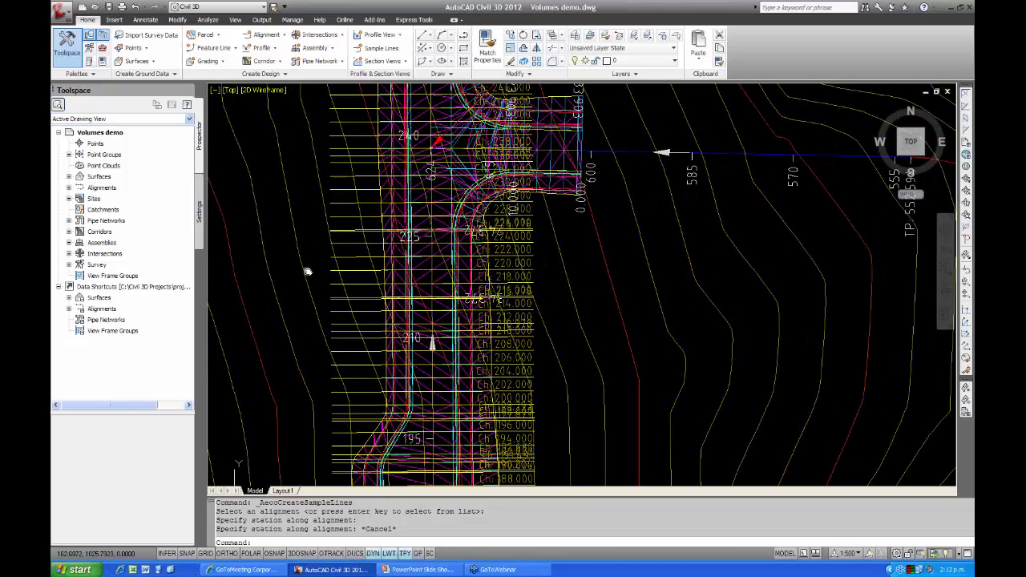
scroll(351, 277, down, 5)
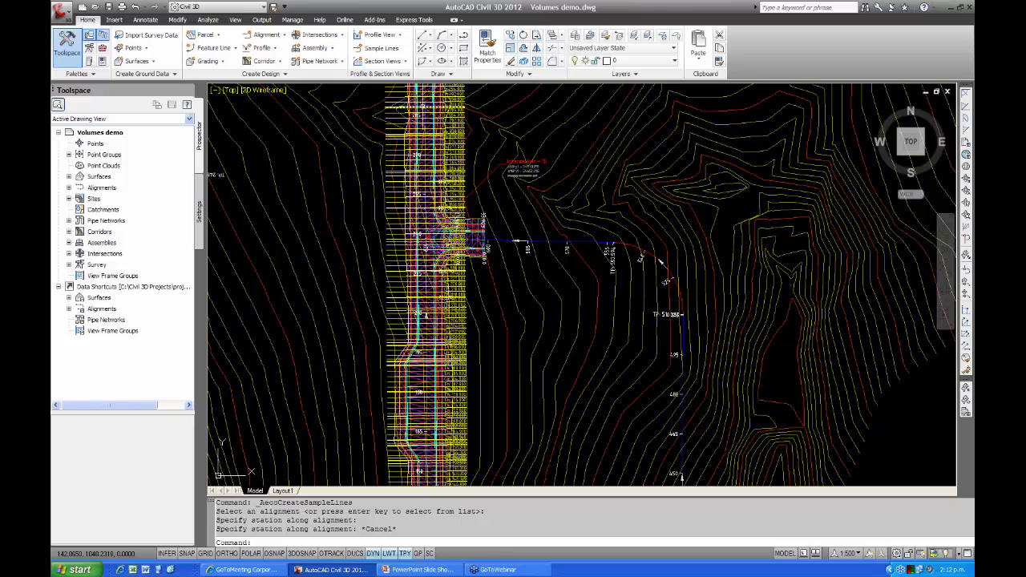
click(208, 20)
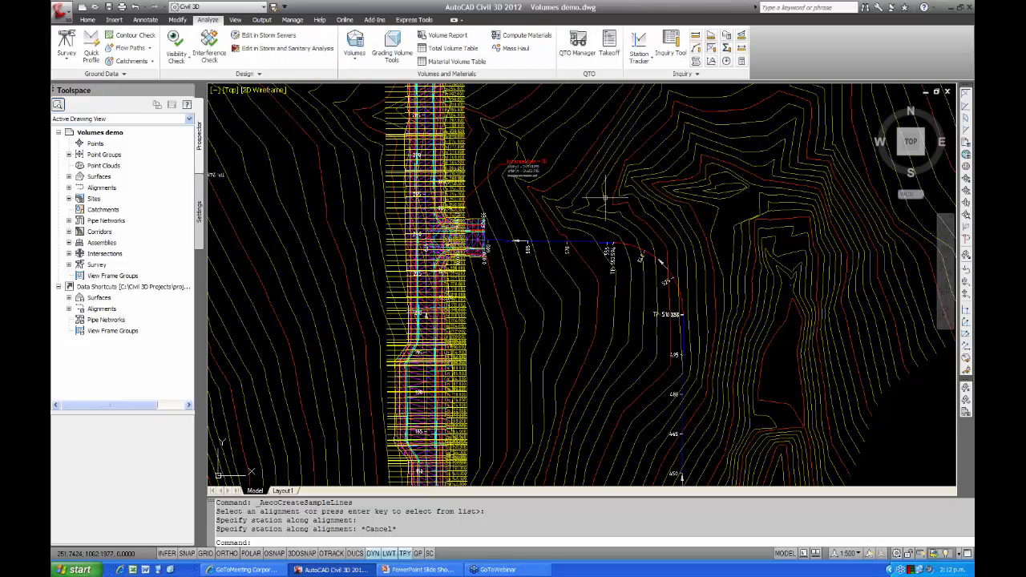
mouse_move(605, 198)
middle_down()
mouse_move(633, 200)
mouse_move(623, 166)
middle_up()
scroll(623, 198, down, 2)
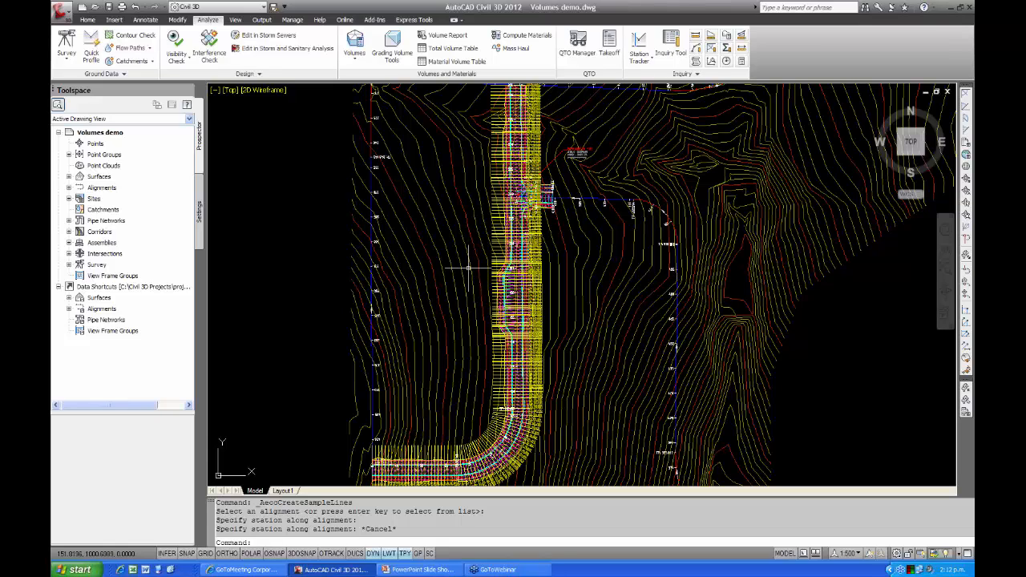
mouse_move(467, 268)
scroll(498, 194, up, 5)
scroll(471, 206, down, 3)
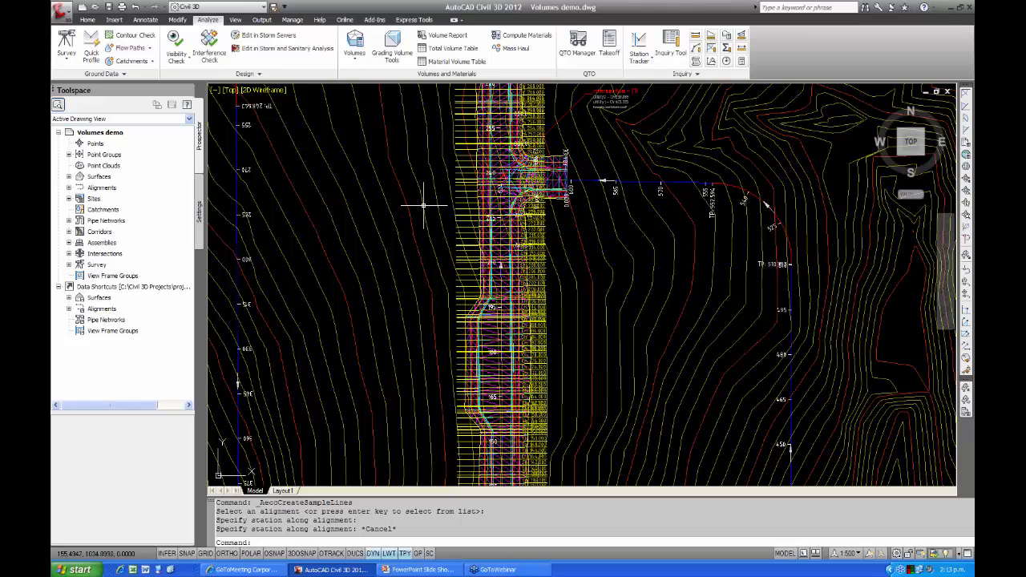
scroll(410, 209, down, 2)
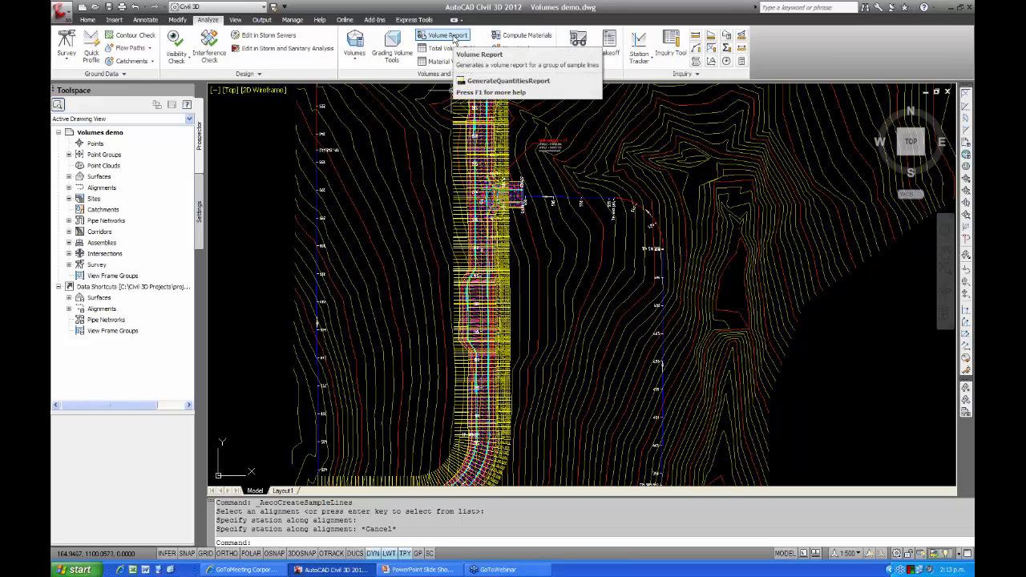
Set up Compute Materials for the utility2-Volumes sample line group with the _ANZ Earthworks criteria and the Composite Volume calculation method.
click(542, 37)
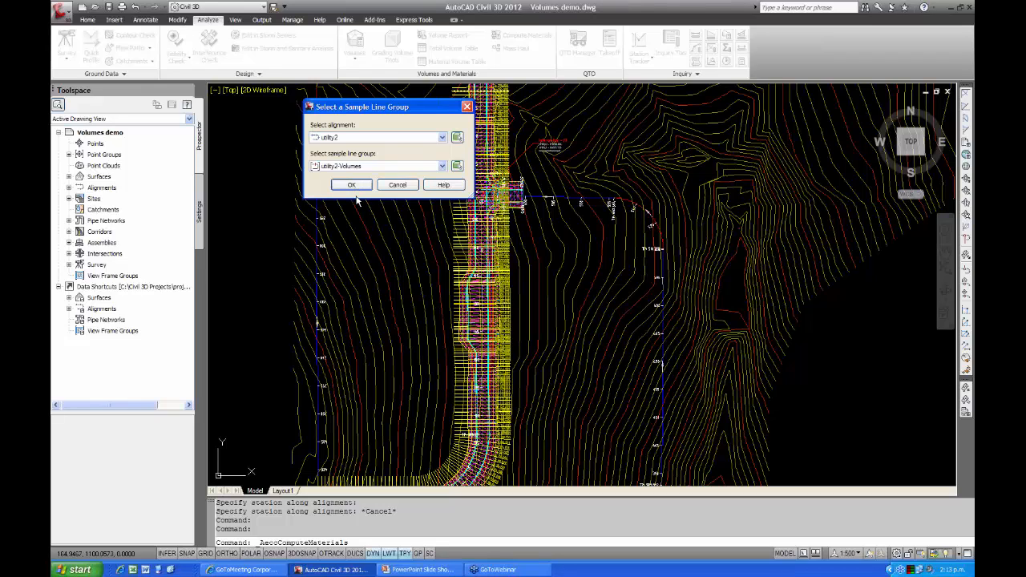
key(Return)
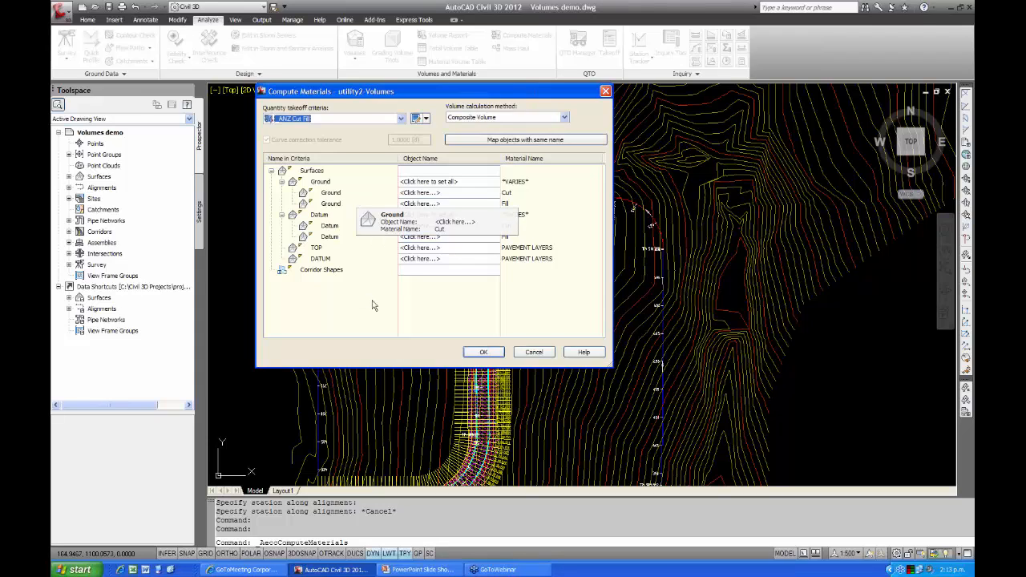
click(401, 119)
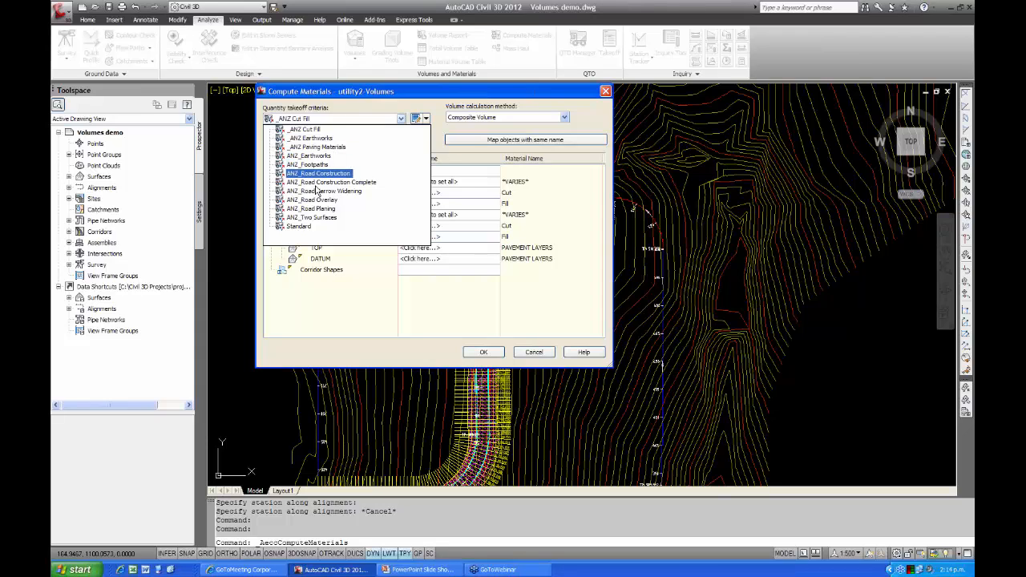
click(319, 140)
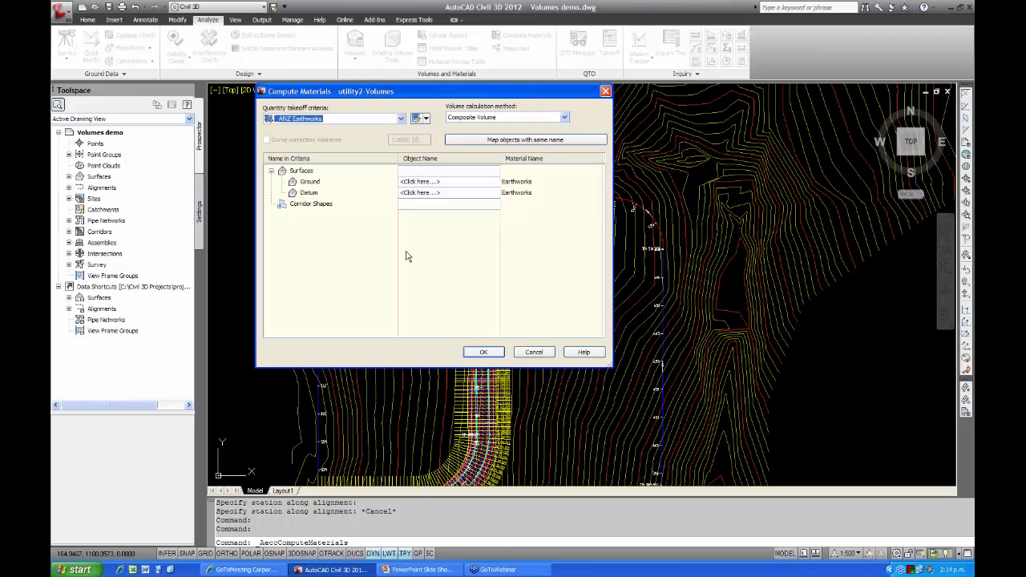
click(566, 118)
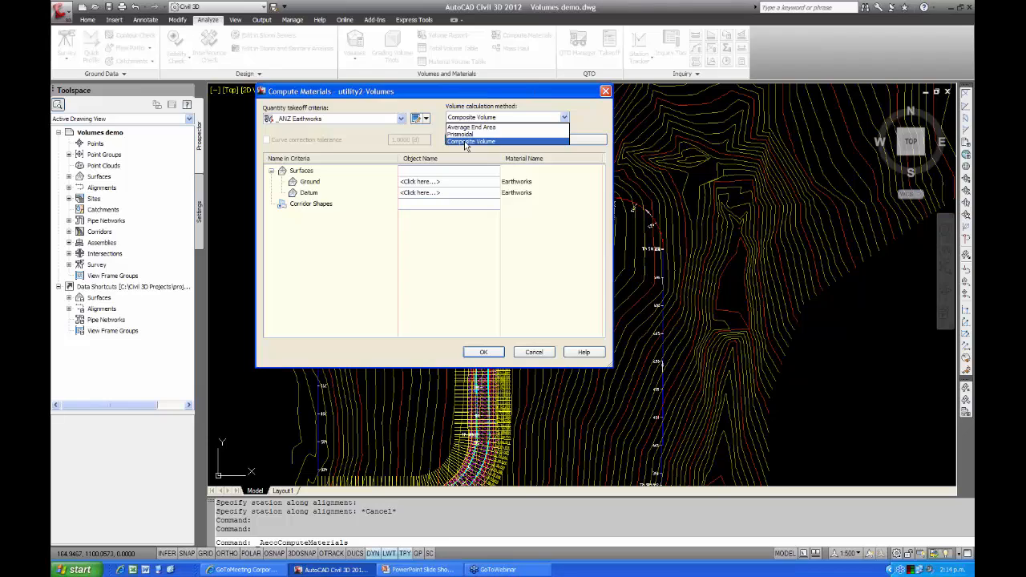
click(467, 142)
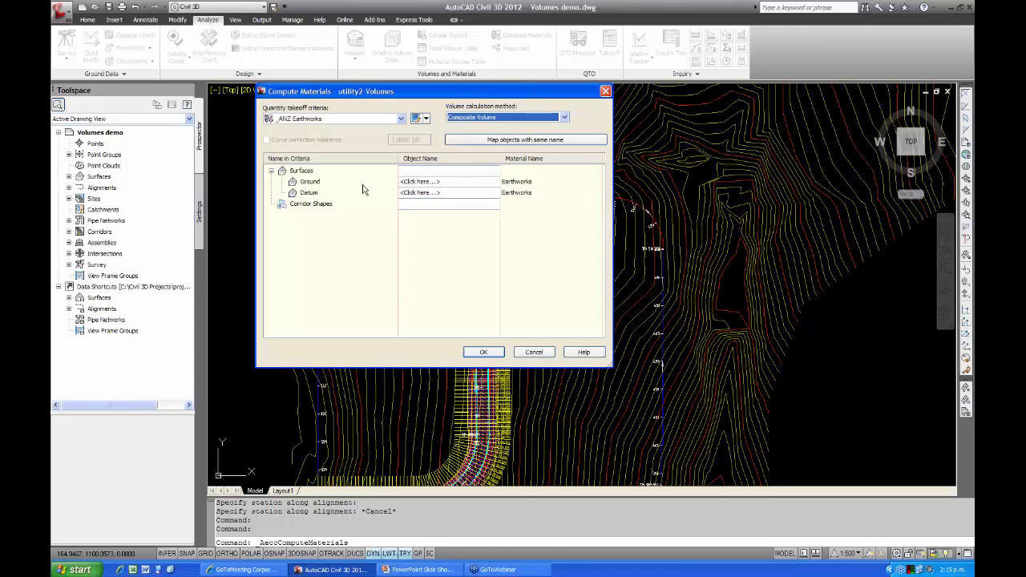
Map the Ground criterion to eg and the Datum criterion to Corridor - (1) Datum, and compute the materials.
click(442, 183)
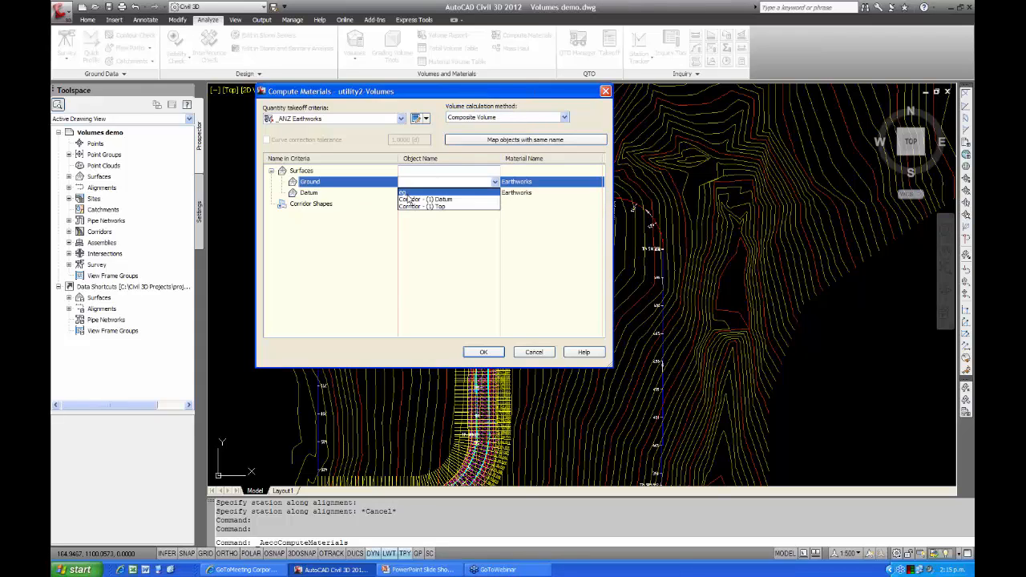
click(438, 193)
click(438, 194)
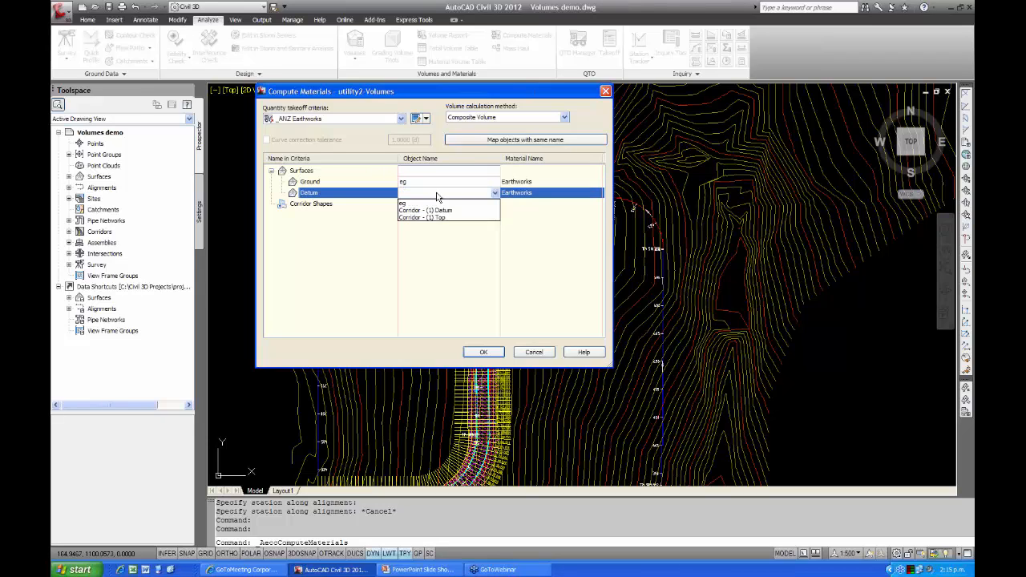
click(439, 211)
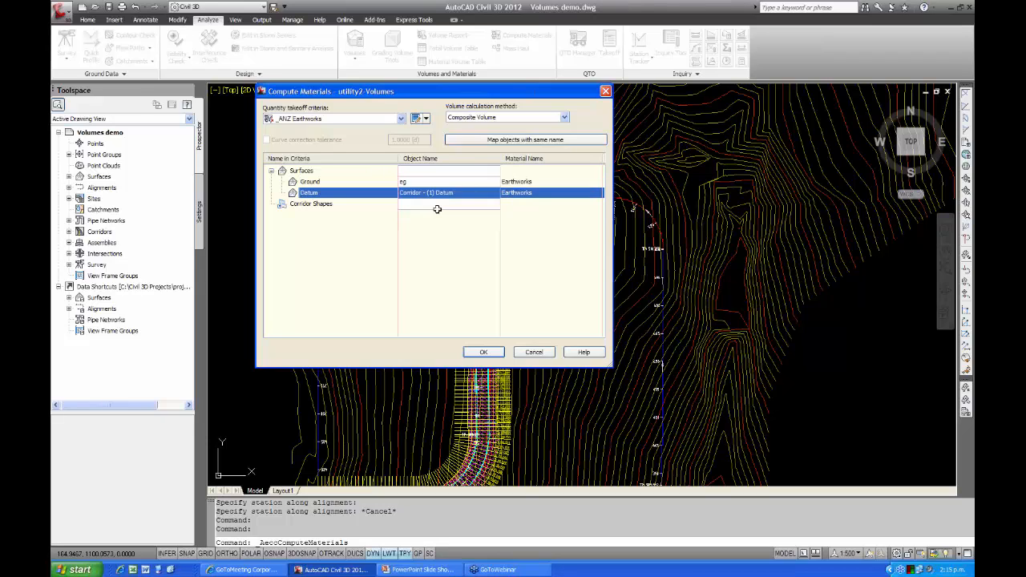
click(480, 355)
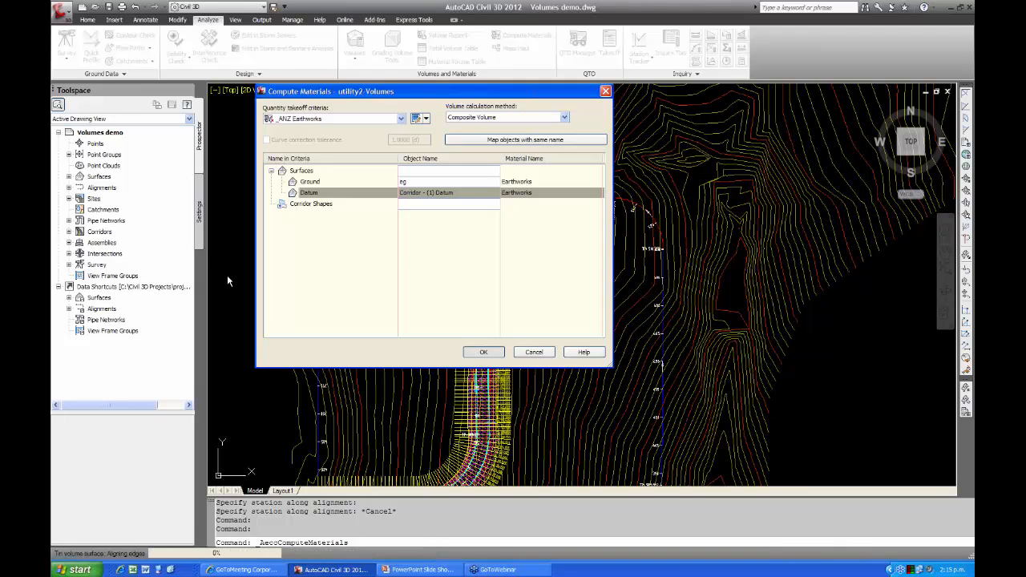
key(Return)
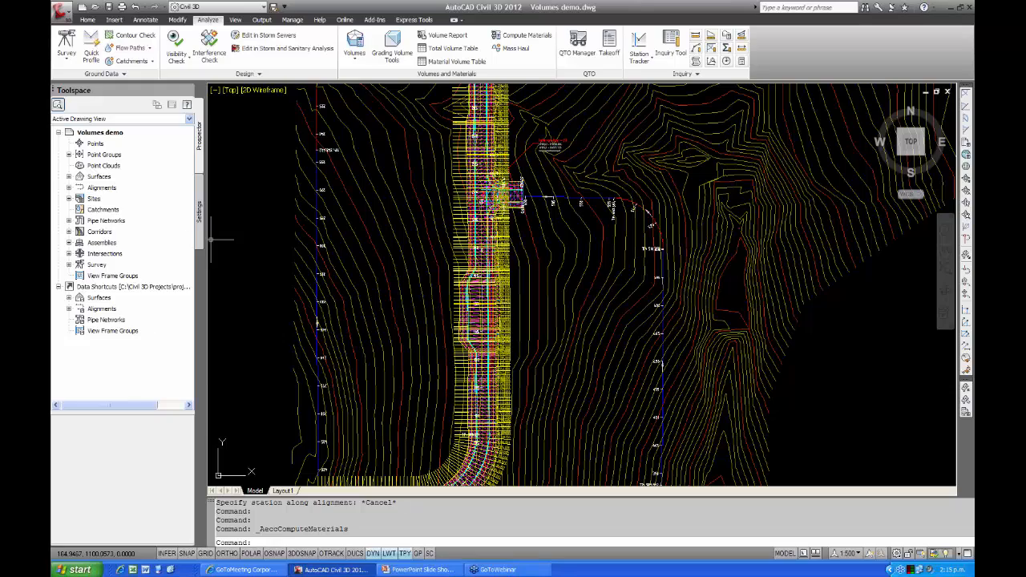
Examine how the sample lines cover the corridor and the side road stub at the intersection.
scroll(439, 242, up, 3)
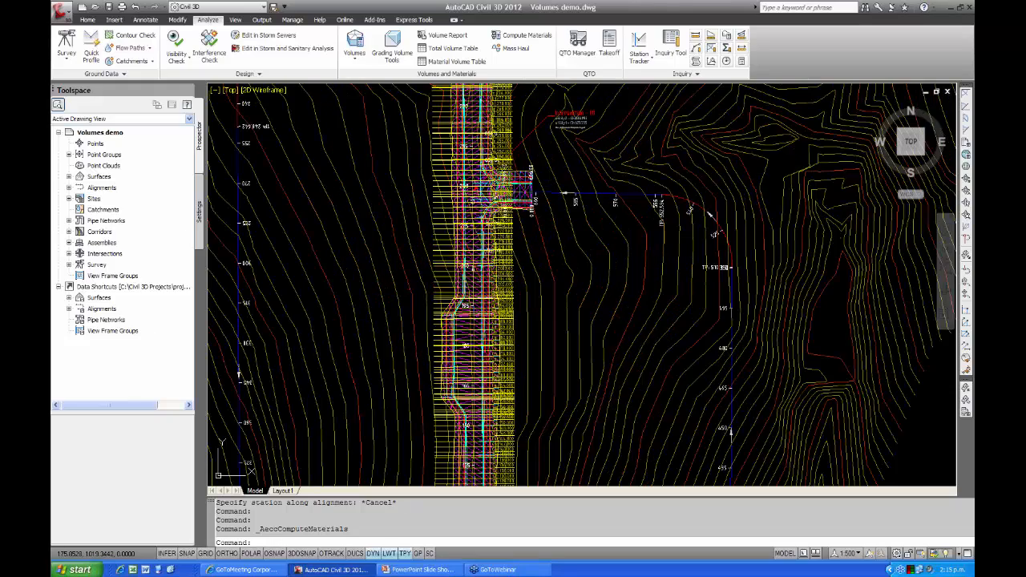
scroll(512, 252, up, 3)
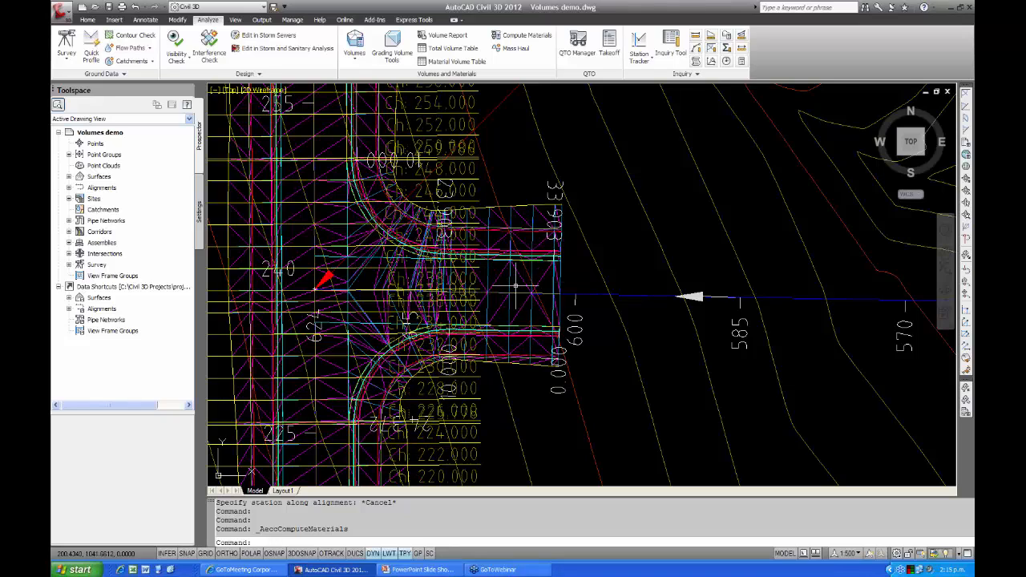
scroll(517, 285, down, 4)
middle_drag(517, 286, 487, 256)
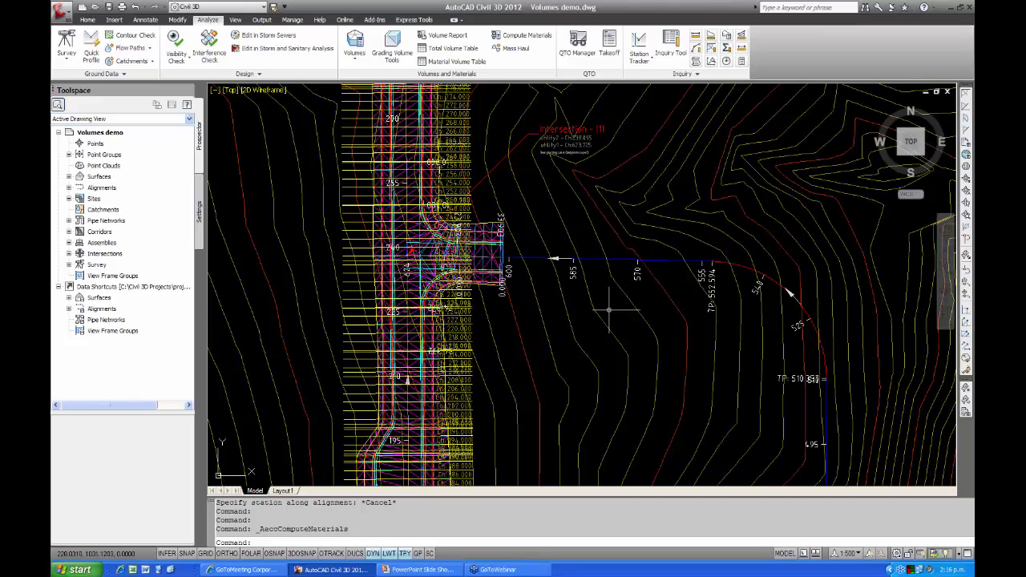
middle_drag(596, 318, 601, 286)
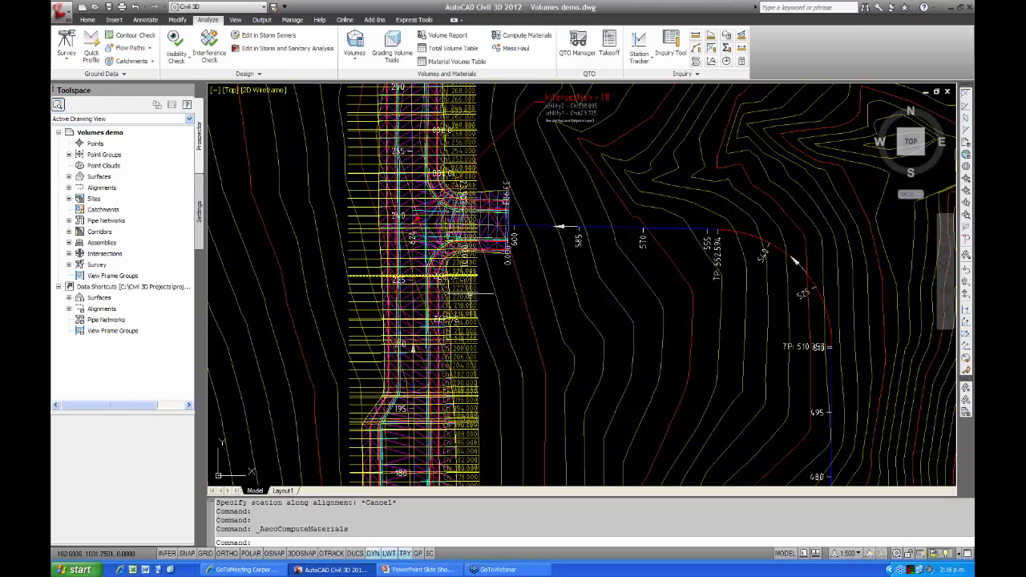
scroll(425, 295, up, 3)
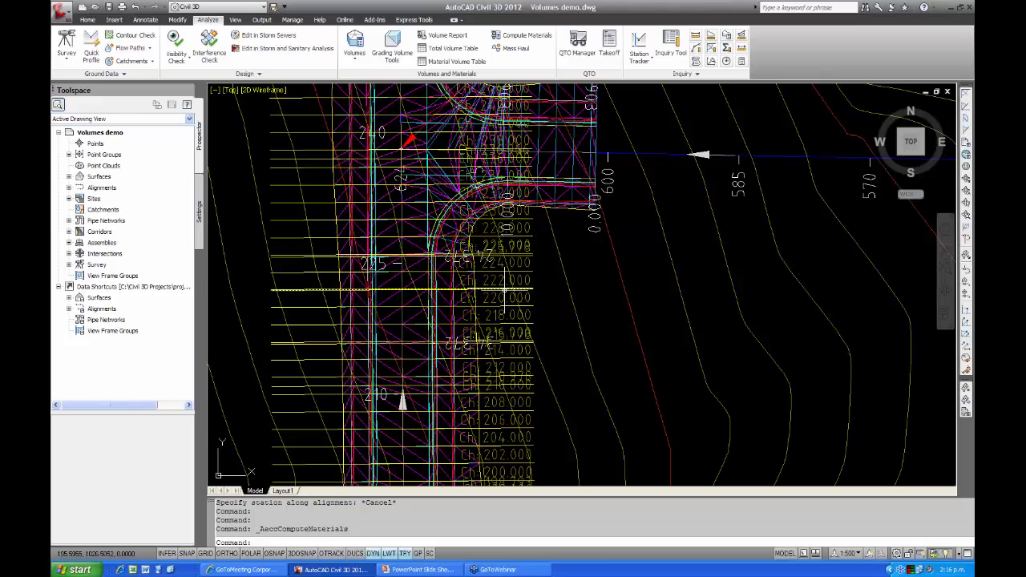
scroll(529, 298, down, 4)
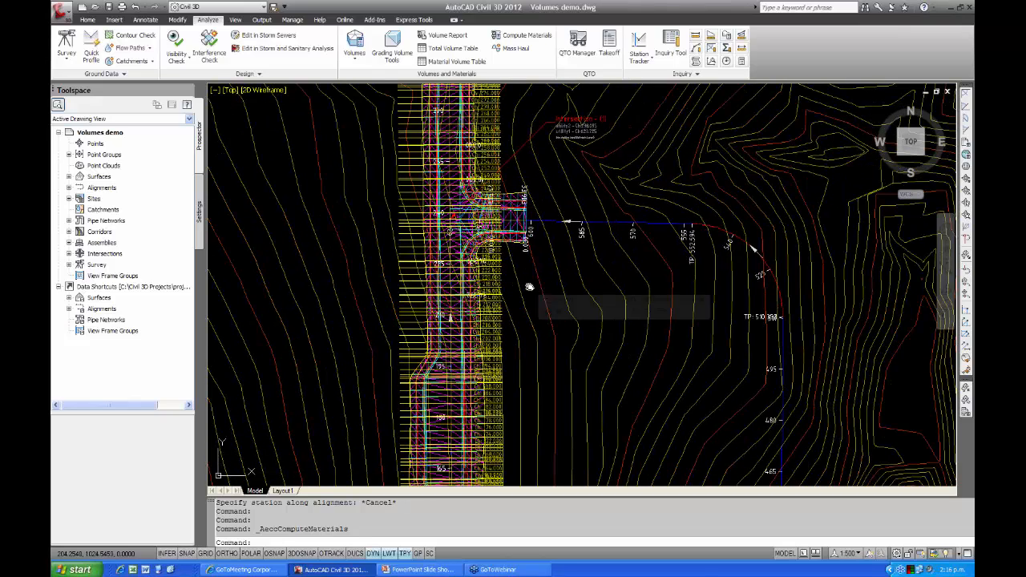
middle_drag(530, 285, 529, 307)
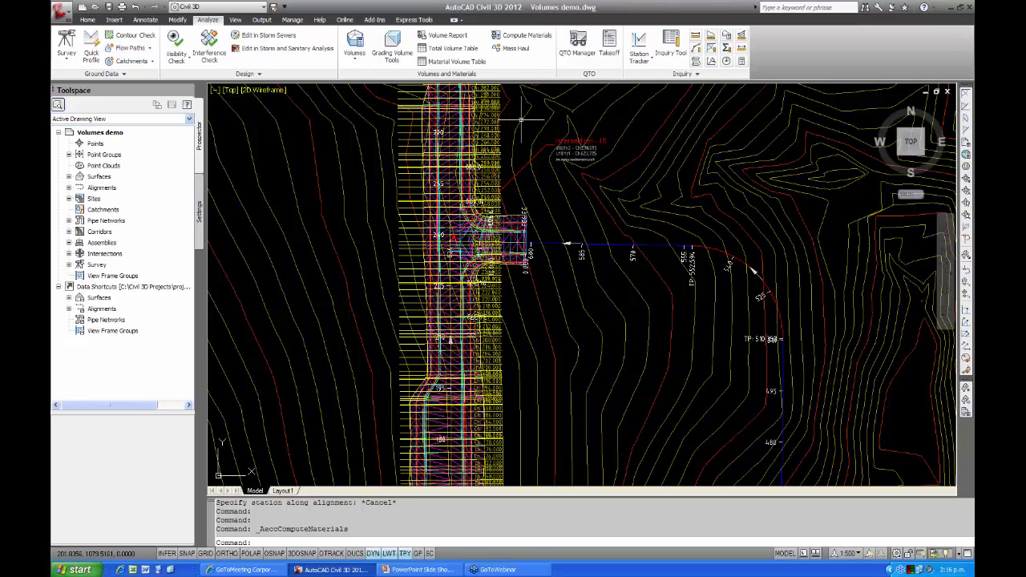
Edit the utility2-Volumes material list, setting the Earthworks cut, fill and refill factors to 1, and recompute the materials.
click(533, 38)
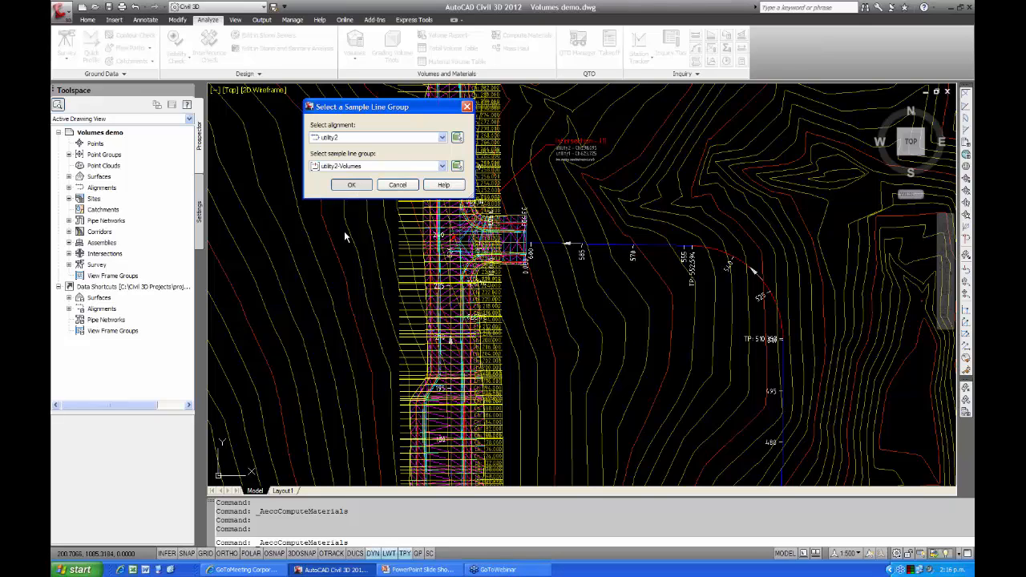
key(Return)
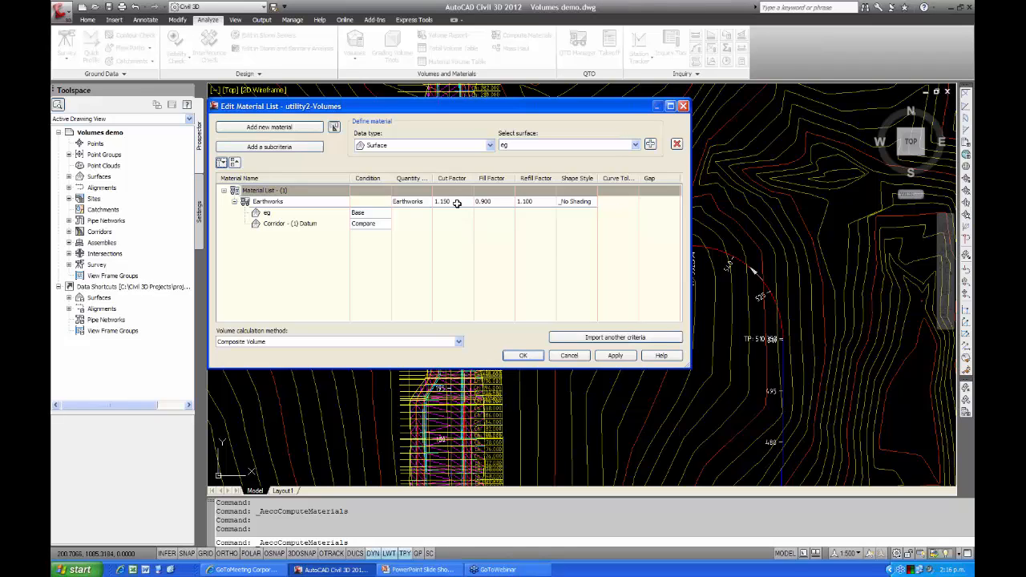
click(456, 203)
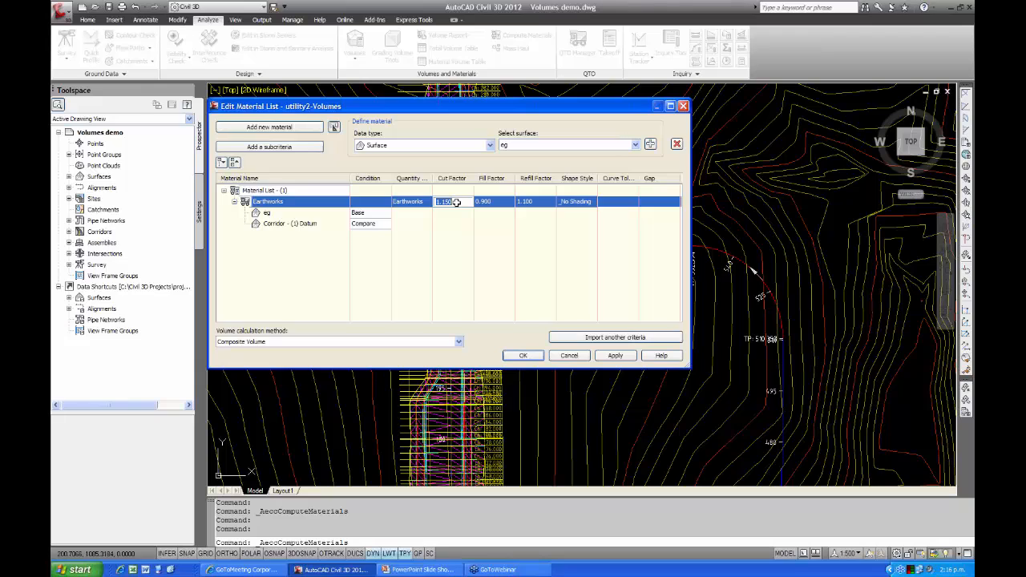
text(1)
click(498, 202)
text(1)
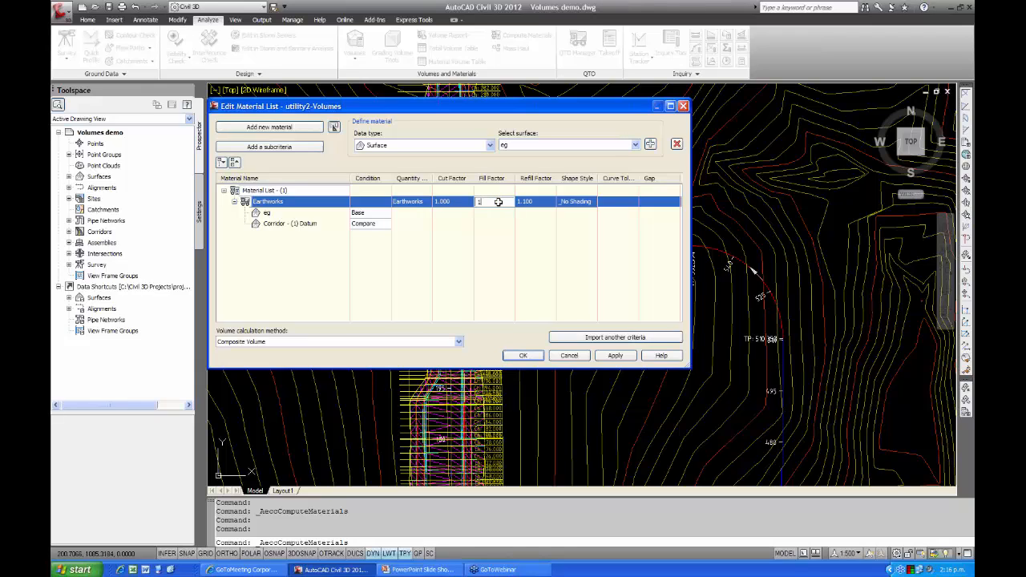
click(531, 202)
text(1)
click(533, 227)
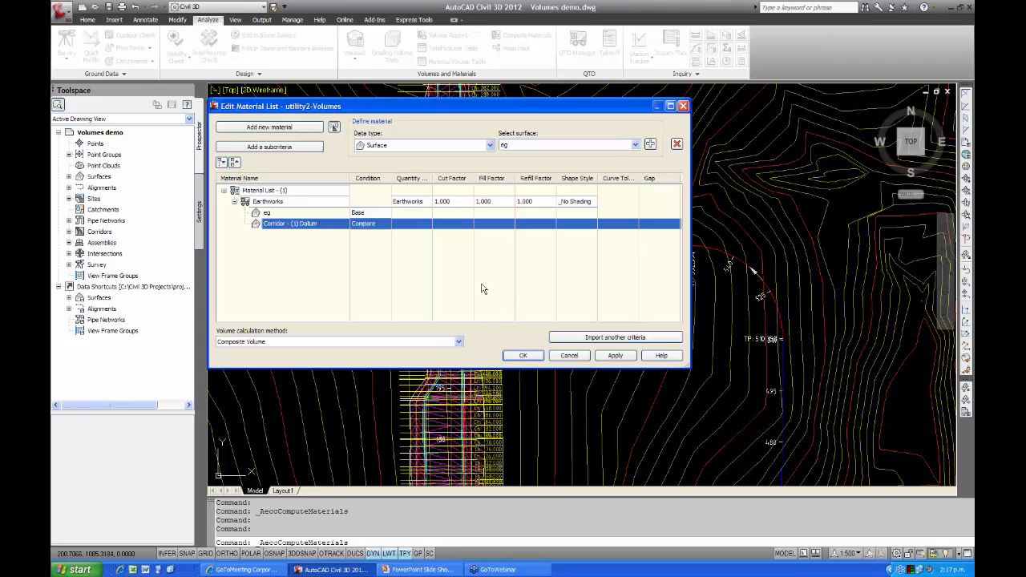
click(523, 356)
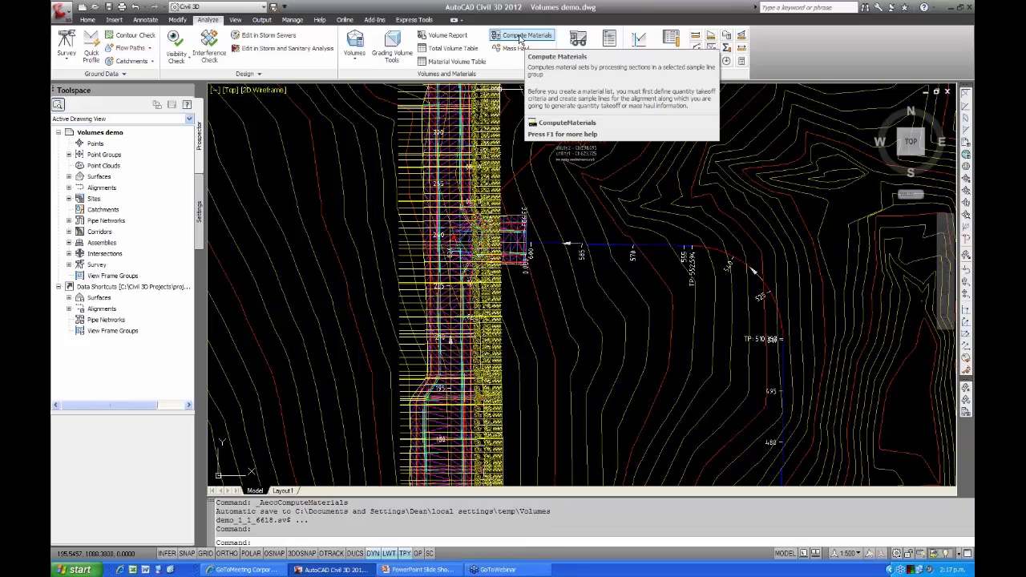
Generate a volume report for Material List - (1) of the utility2-Volumes group using the earthwork.xsl style sheet.
click(456, 36)
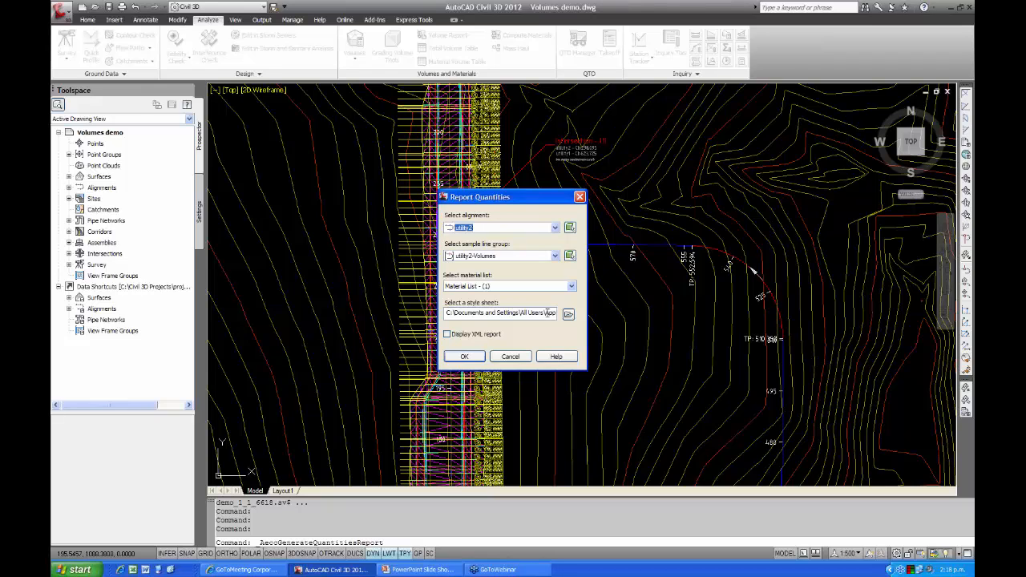
click(568, 316)
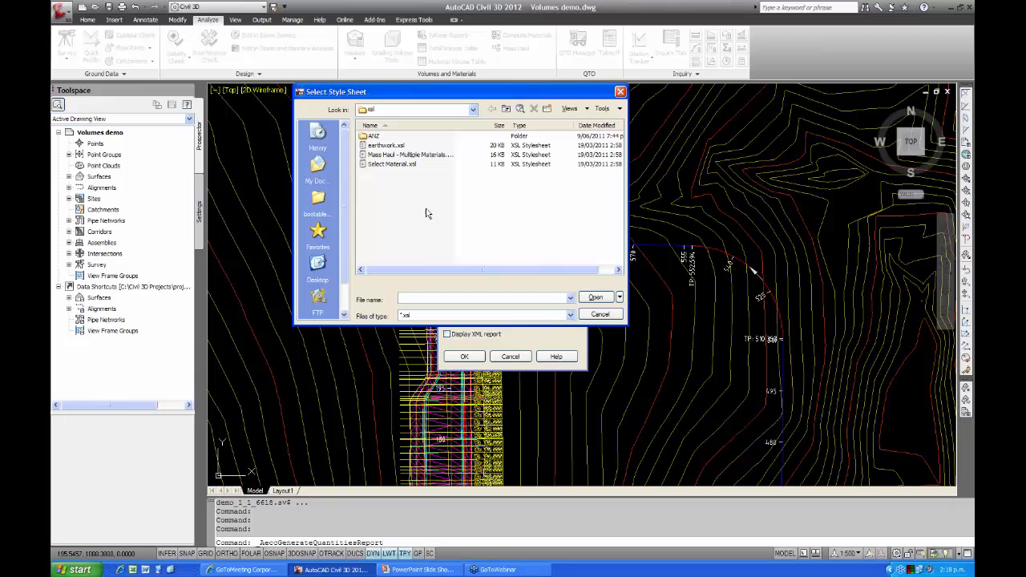
click(390, 148)
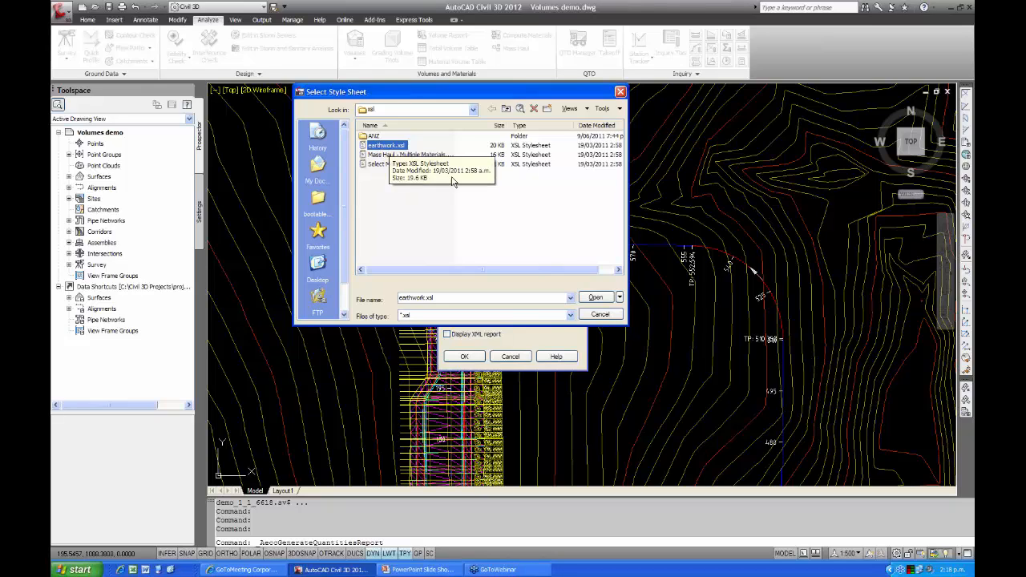
click(596, 299)
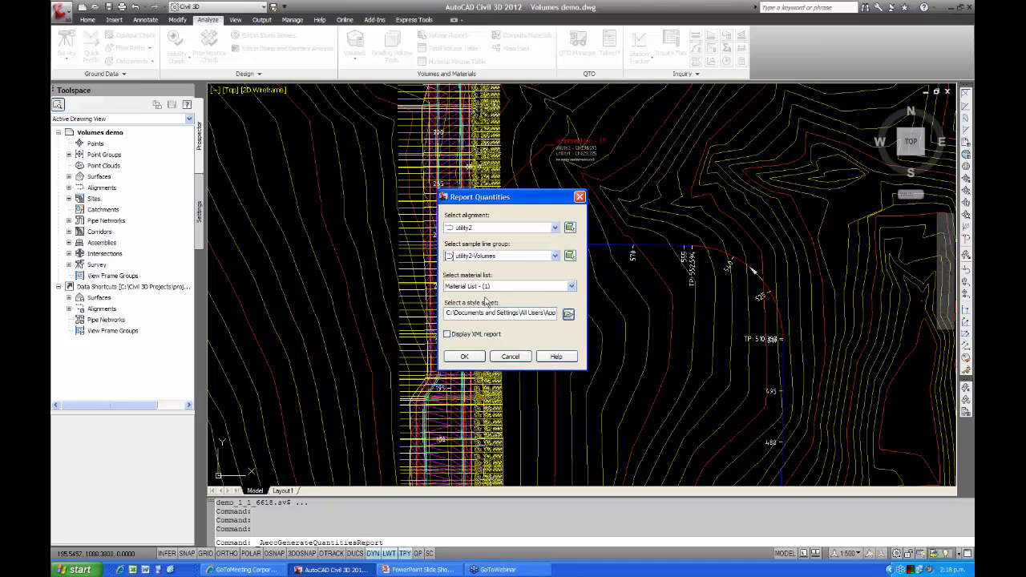
click(465, 356)
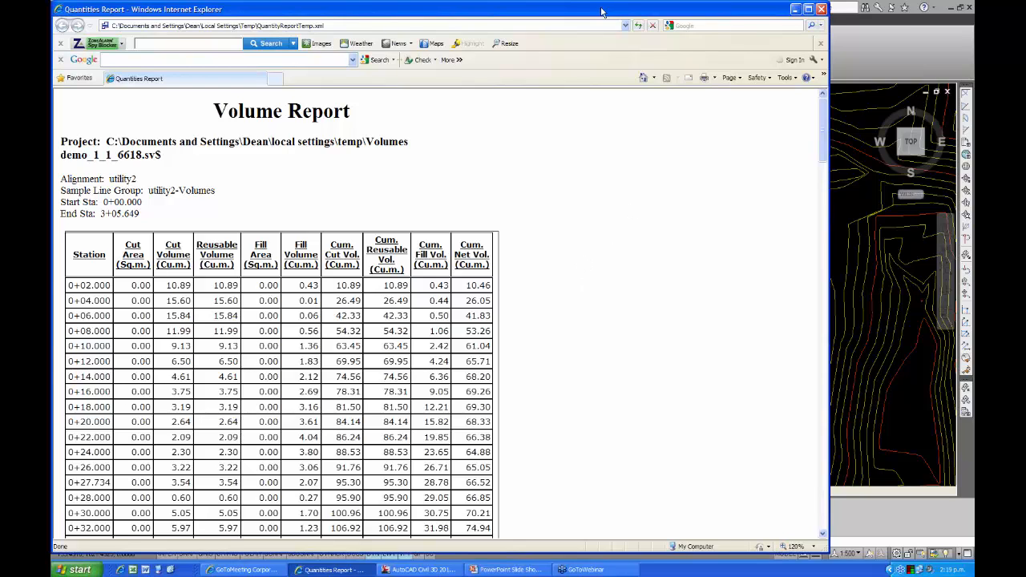
Read the volume report's station-by-station cut and fill volumes and the cumulative totals at its end station.
mouse_move(601, 11)
mouse_down()
mouse_move(648, 11)
mouse_move(609, 24)
mouse_up()
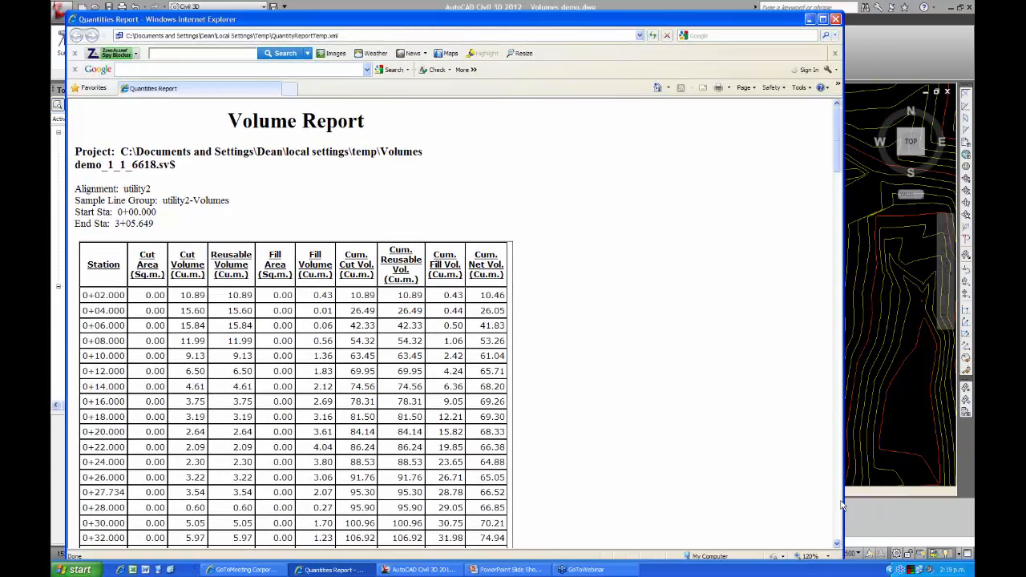
drag(760, 498, 749, 498)
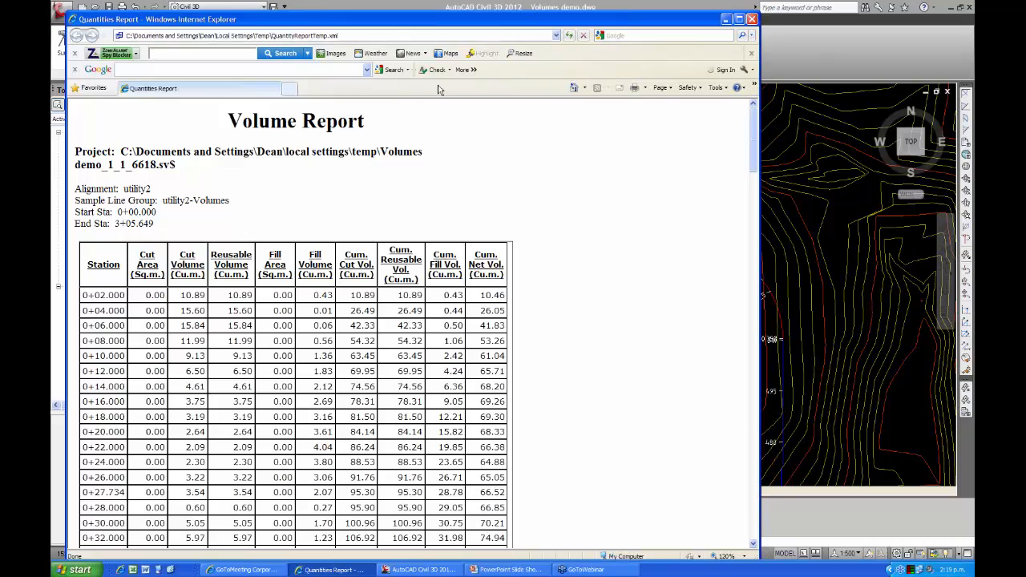
drag(389, 26, 462, 15)
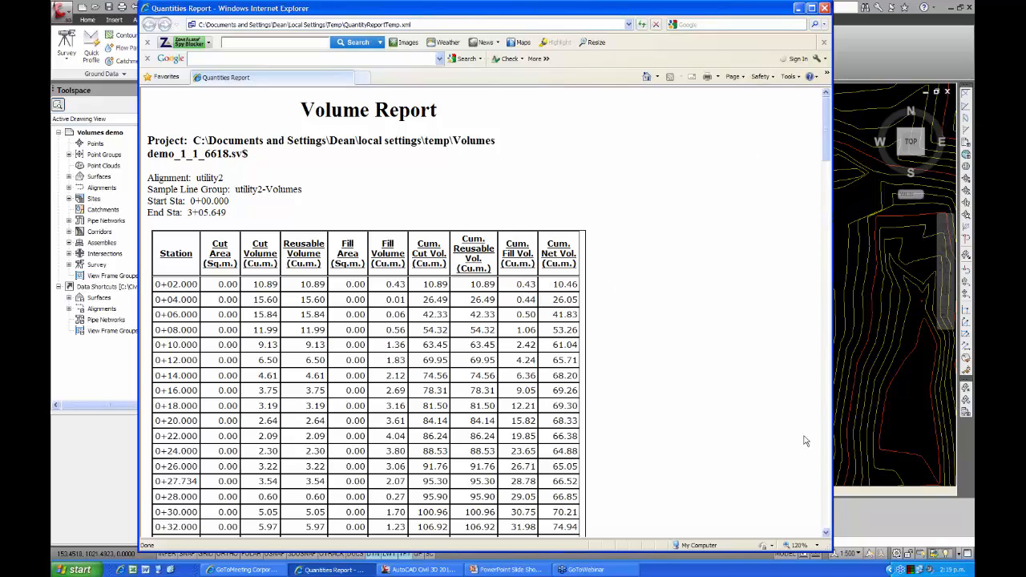
drag(831, 488, 799, 485)
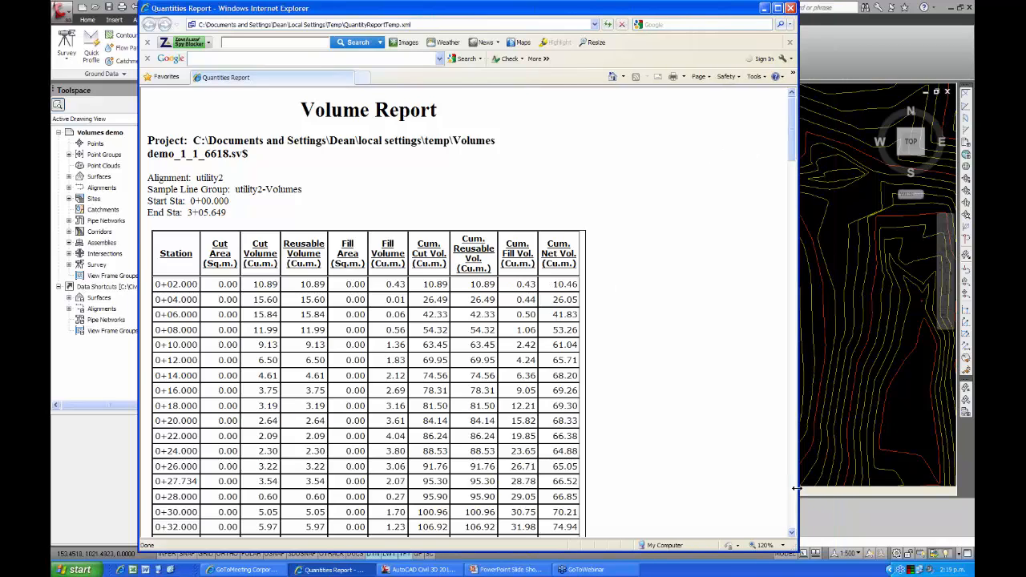
drag(791, 144, 791, 488)
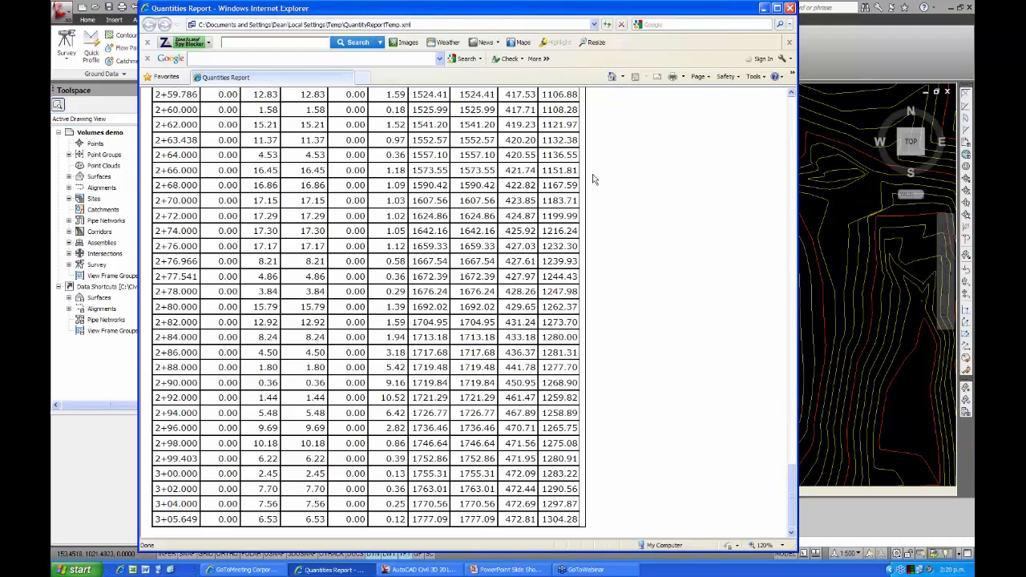
mouse_move(566, 10)
mouse_down()
mouse_move(557, 337)
mouse_move(559, 329)
mouse_up()
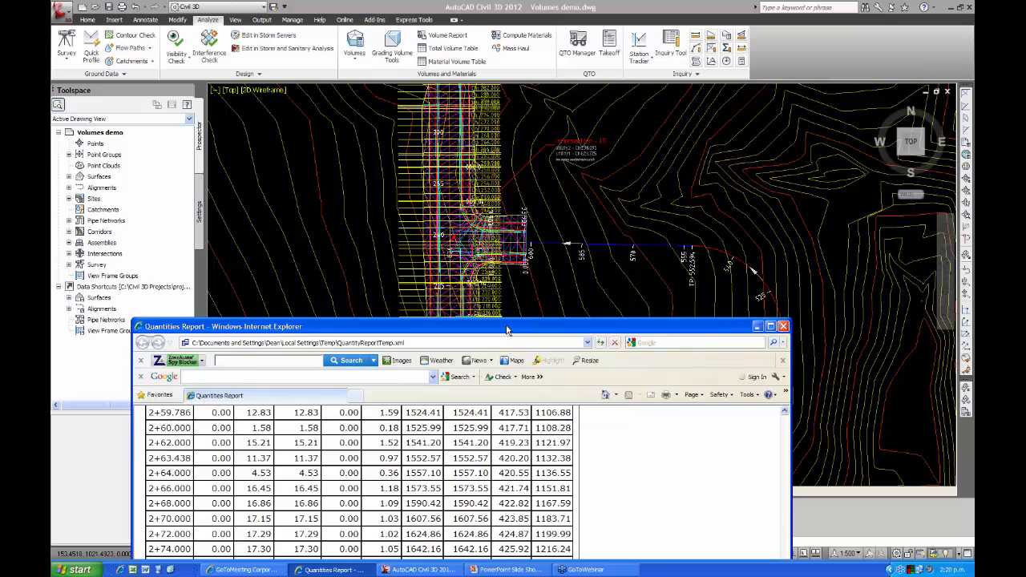
drag(507, 328, 492, 20)
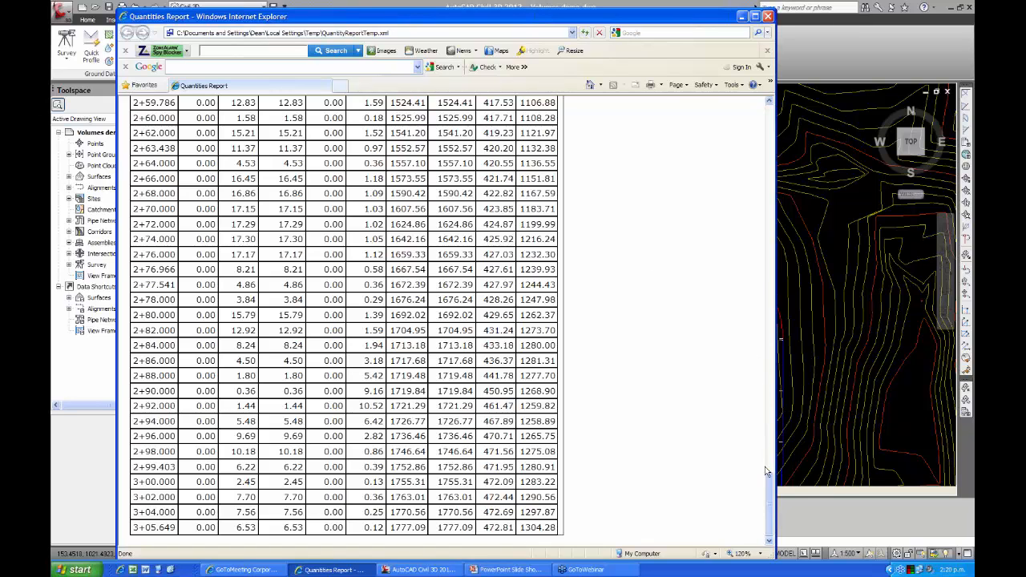
drag(767, 481, 756, 124)
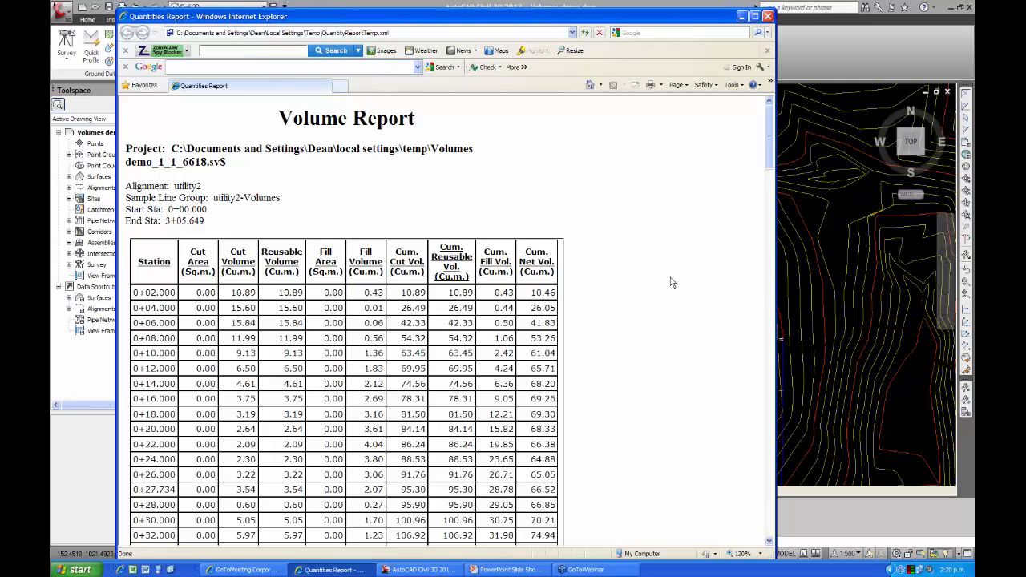
Copy the entire volume report and paste it into a blank Excel workbook starting at cell A1.
key(ctrl+a)
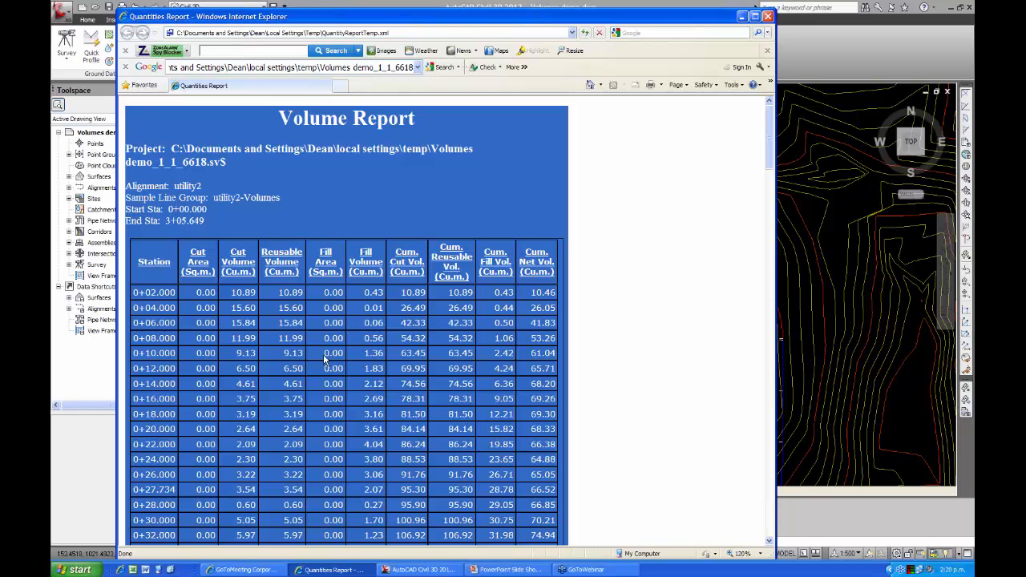
click(133, 570)
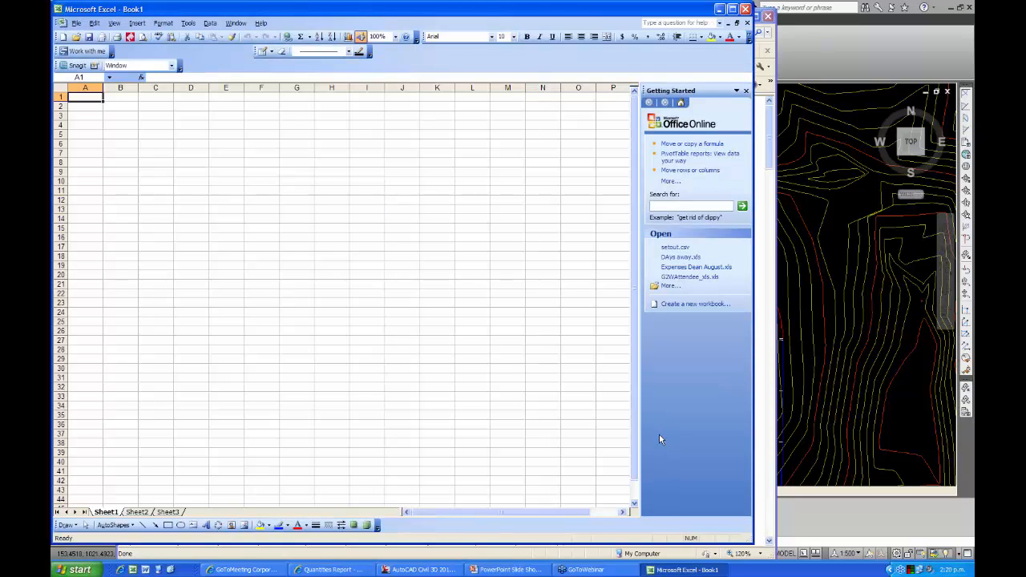
click(766, 349)
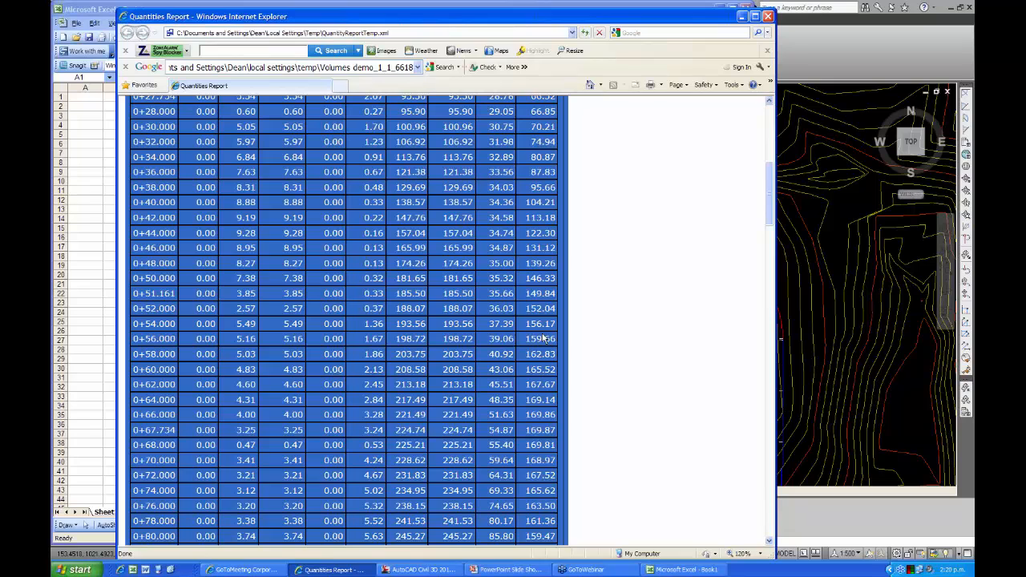
click(89, 96)
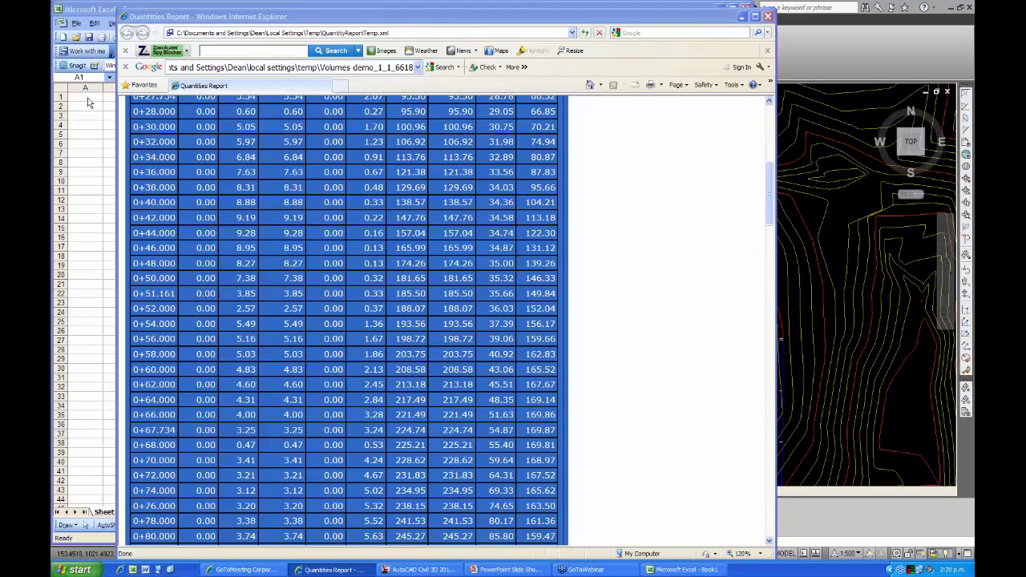
key(ctrl+v)
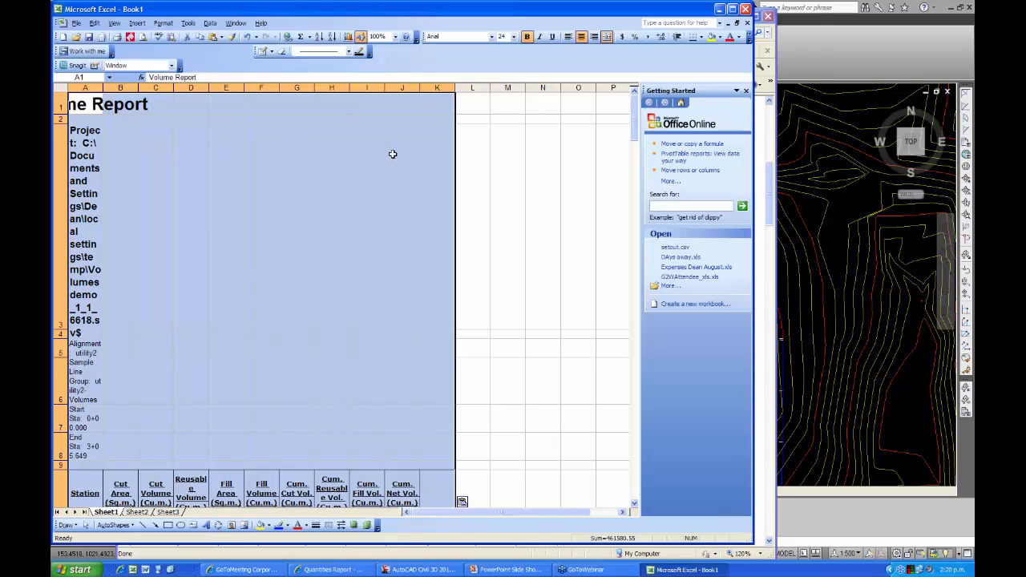
Widen columns A, H, I and K of the pasted report so the title, project details and cumulative volume headings fit.
drag(456, 88, 510, 87)
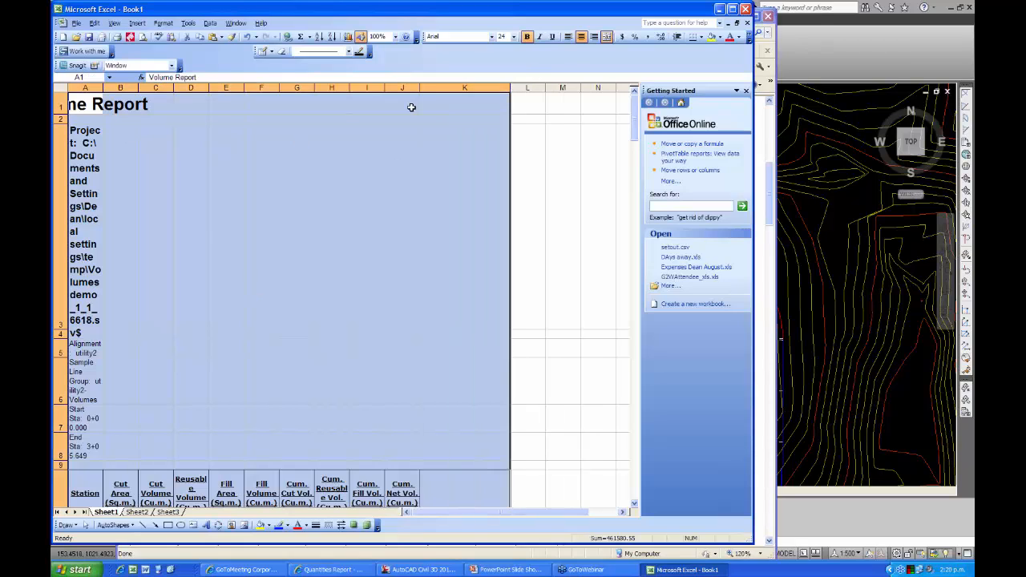
drag(421, 87, 350, 87)
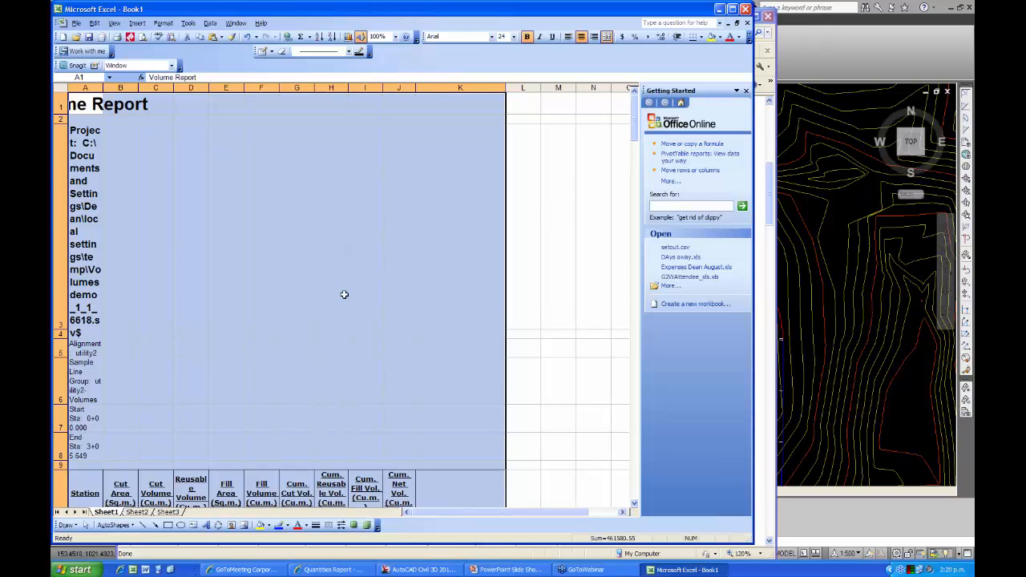
scroll(344, 295, down, 3)
scroll(343, 292, up, 3)
scroll(342, 288, down, 1)
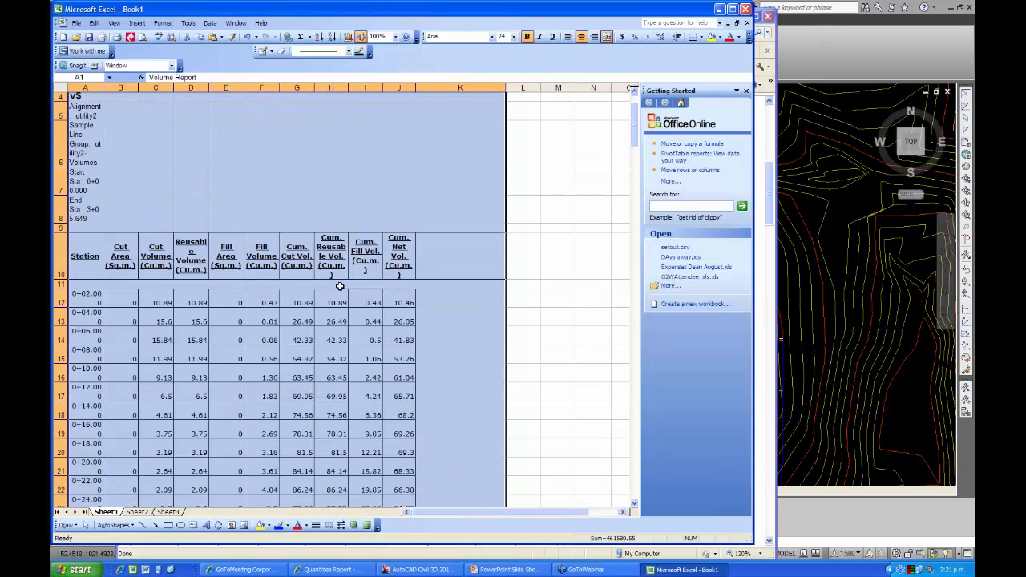
scroll(362, 204, down, 2)
scroll(360, 286, up, 3)
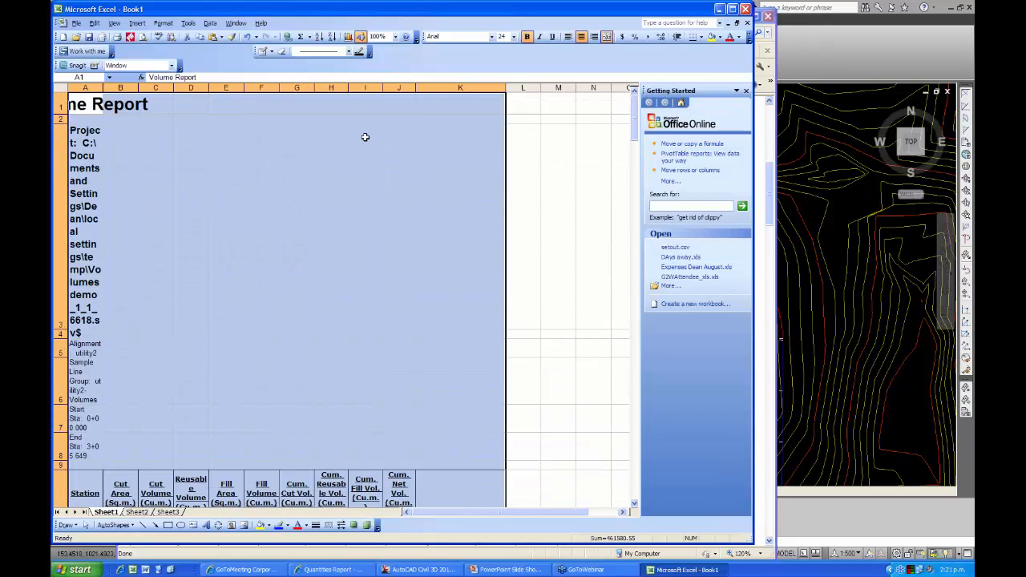
drag(382, 89, 411, 89)
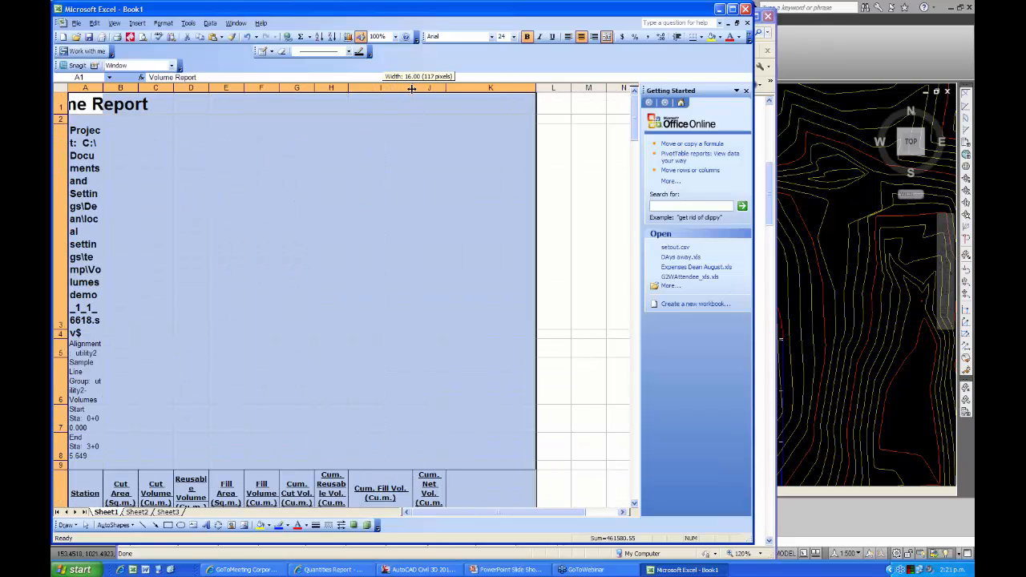
drag(350, 88, 386, 87)
drag(104, 87, 193, 87)
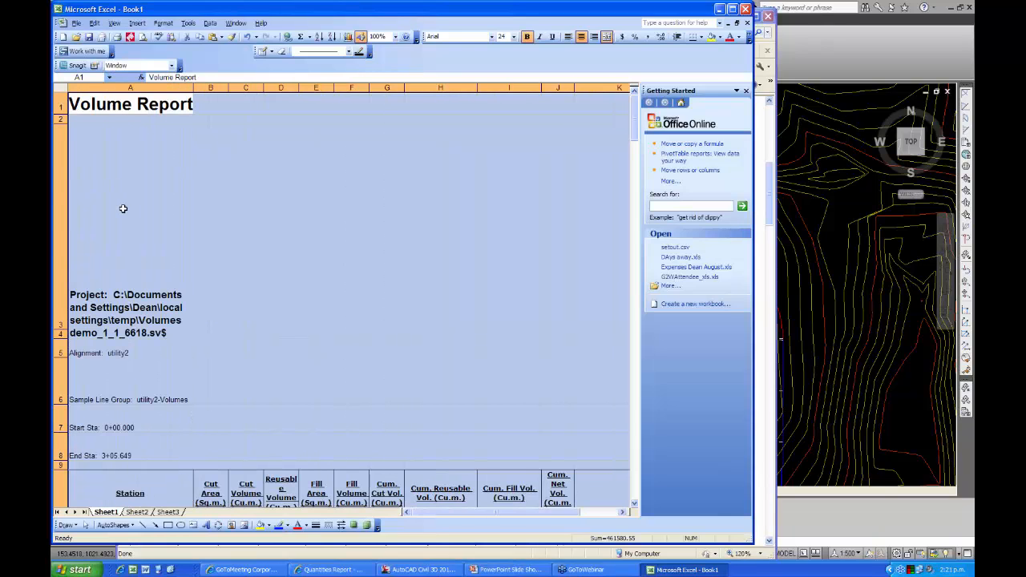
Close the Excel workbook without saving it and close the volume report, returning to the Civil 3D drawing.
scroll(124, 208, down, 1)
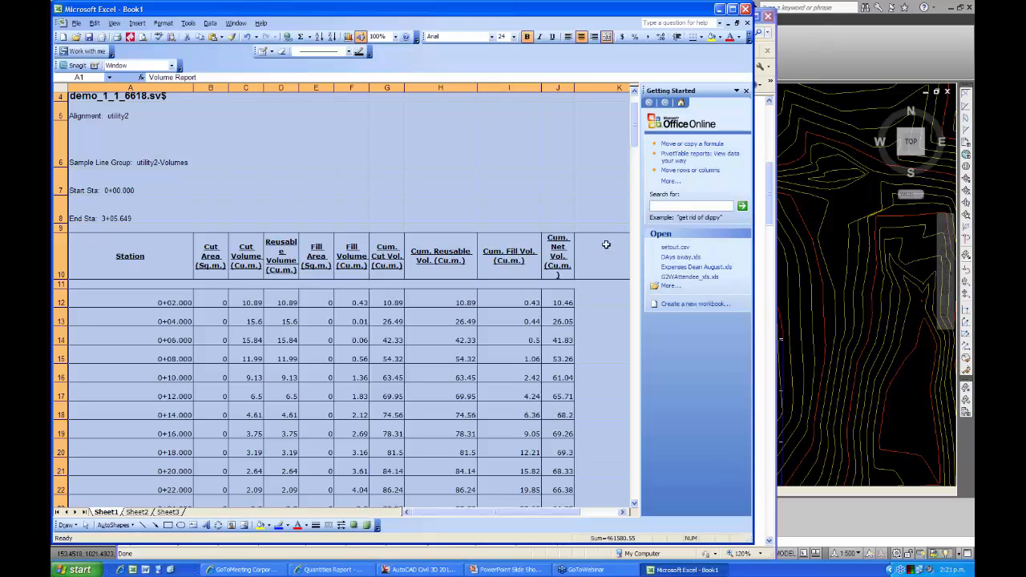
double_click(595, 186)
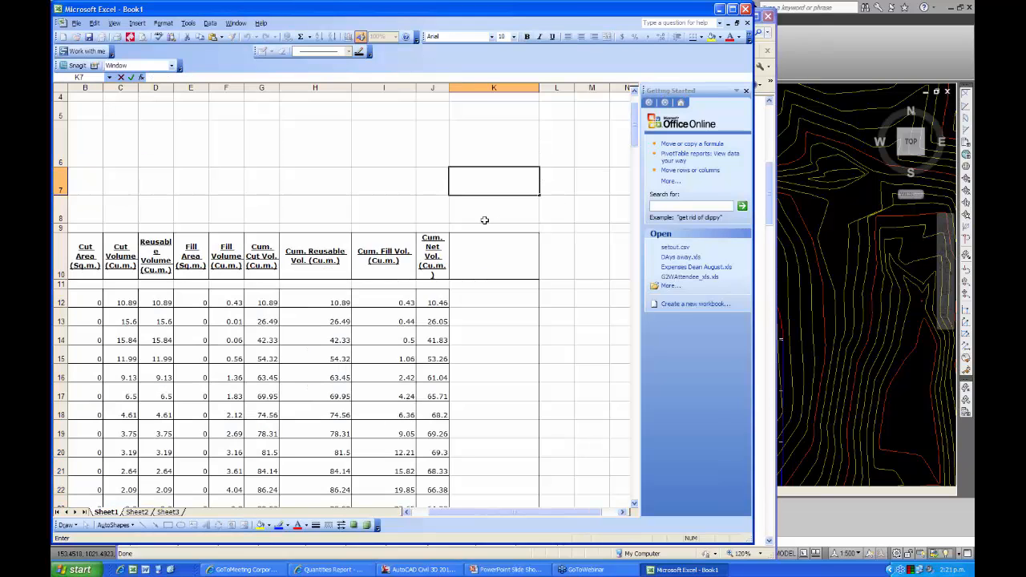
mouse_move(634, 140)
mouse_down()
mouse_move(635, 168)
mouse_move(635, 132)
mouse_up()
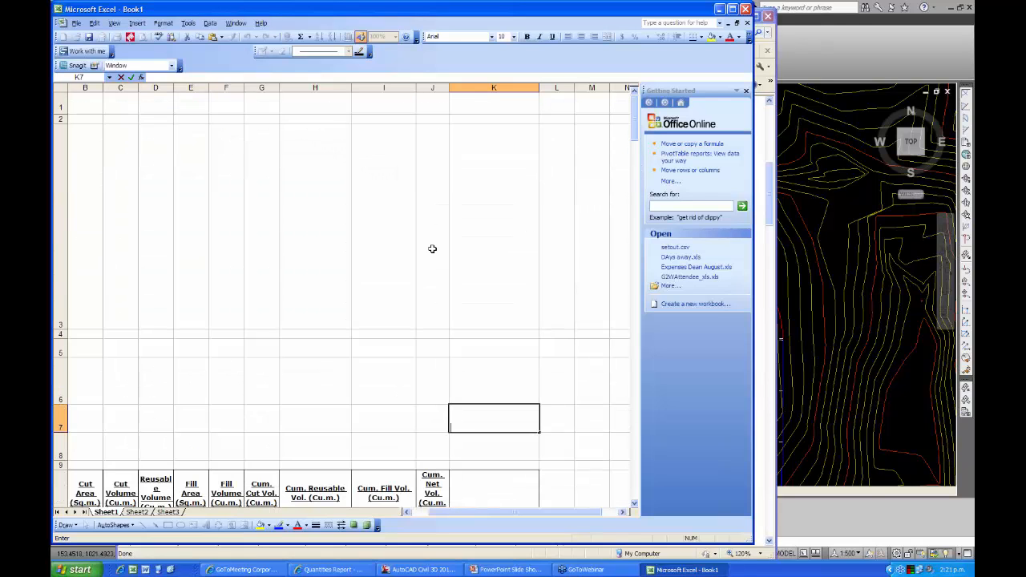
scroll(362, 280, down, 4)
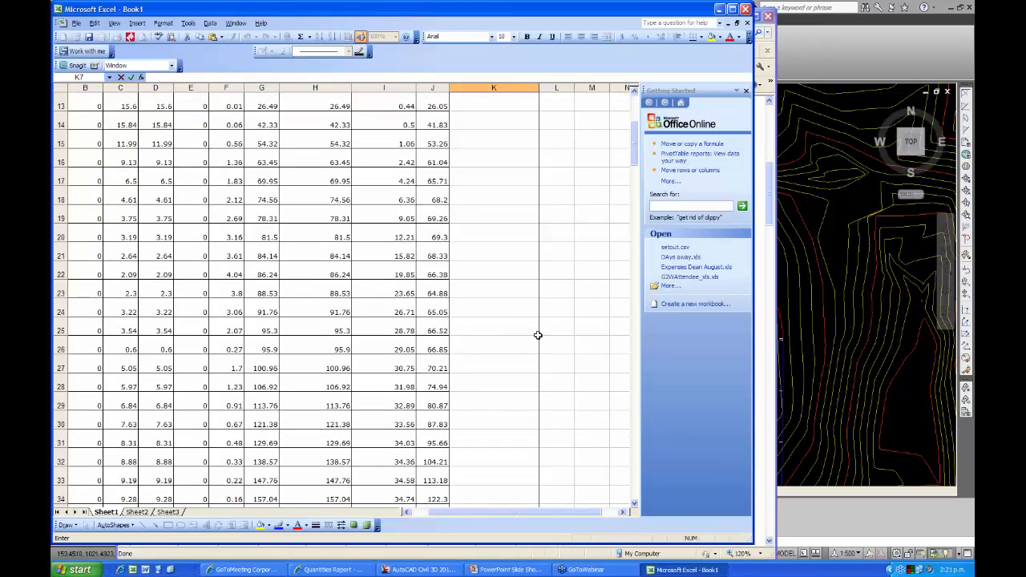
drag(635, 149, 635, 108)
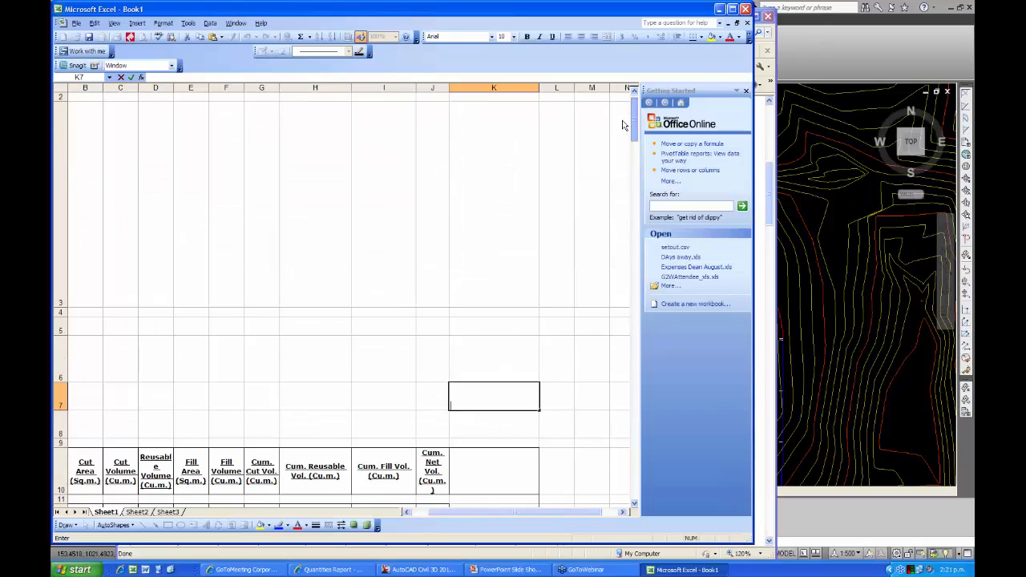
click(745, 9)
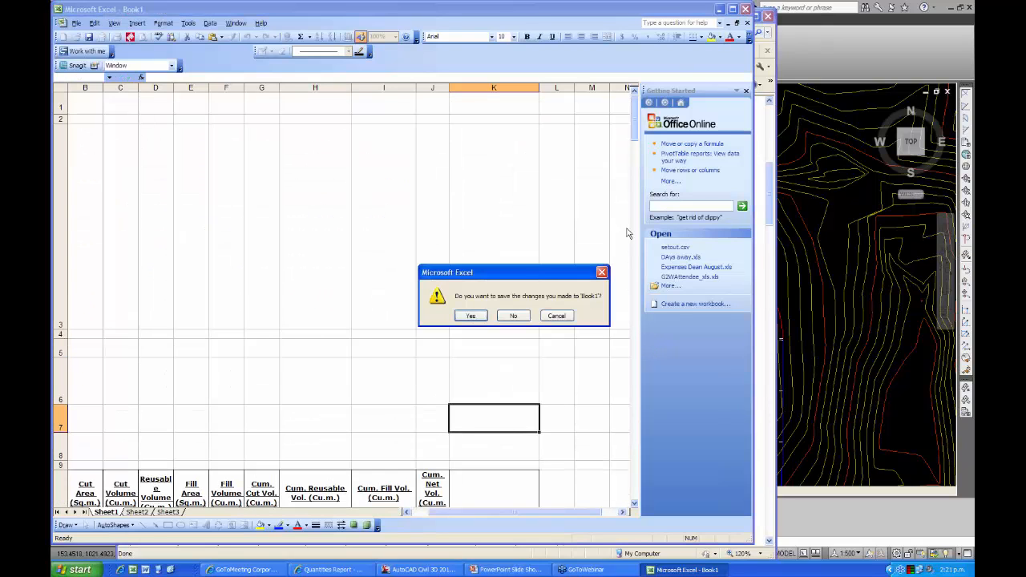
click(514, 316)
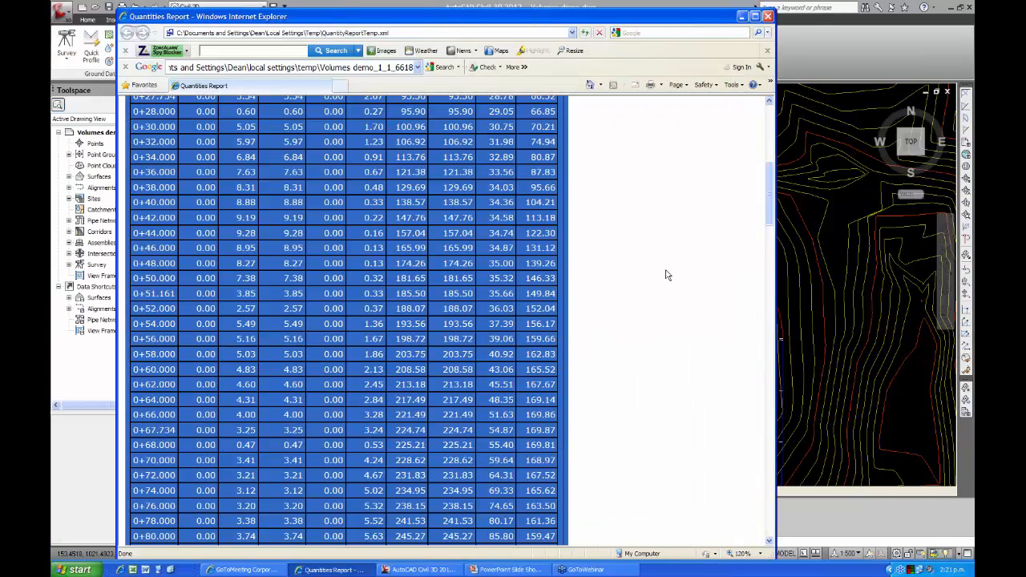
click(653, 270)
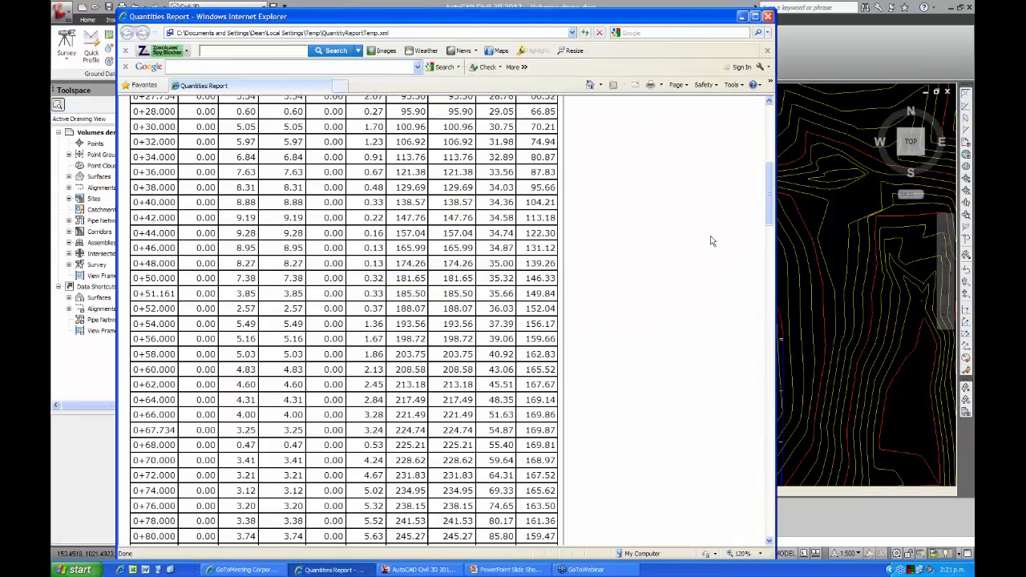
drag(769, 203, 606, 144)
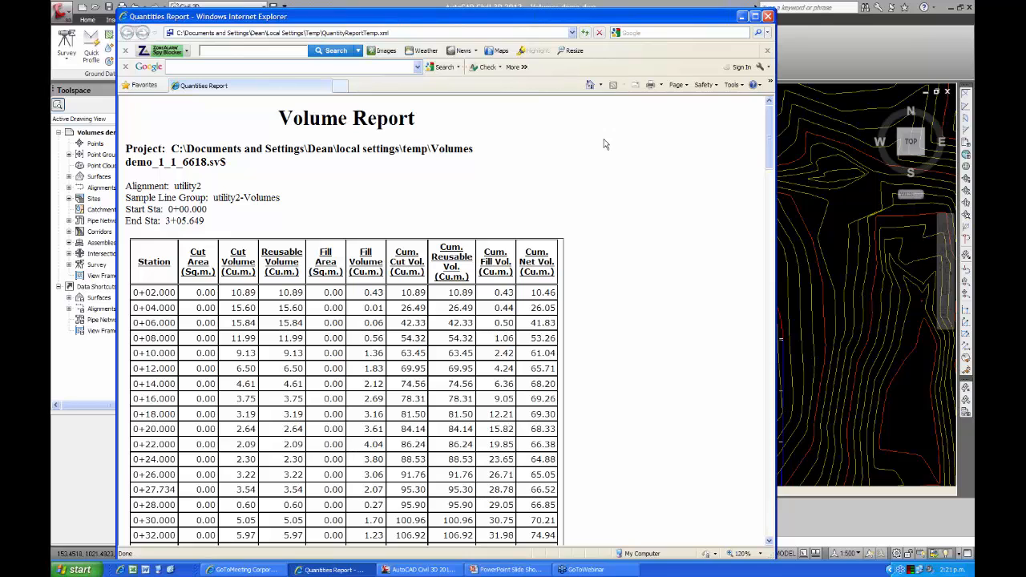
click(769, 17)
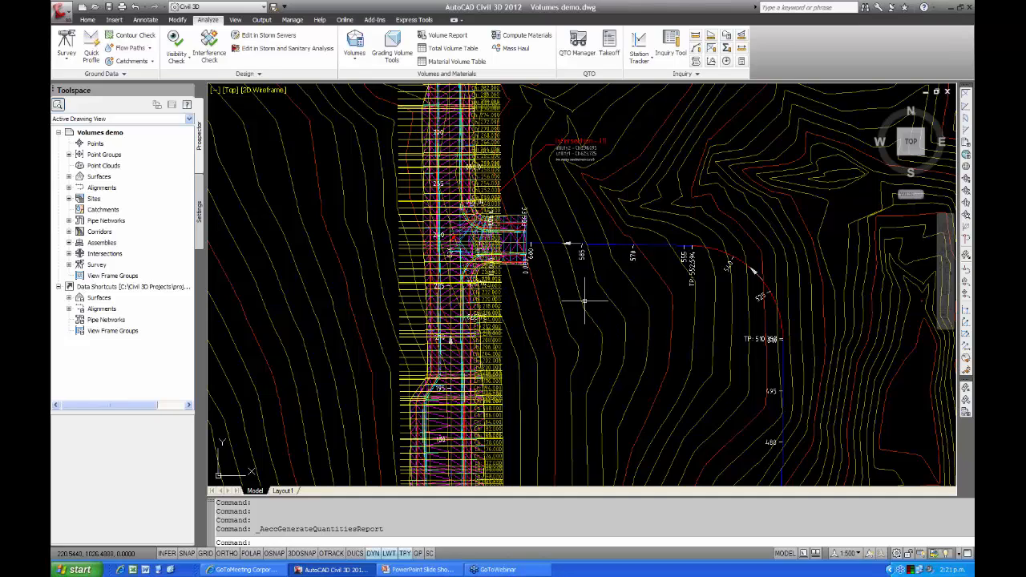
Examine the kerb and pavement layers of the primary road full-section assembly and the corridor with its sample lines.
mouse_move(585, 301)
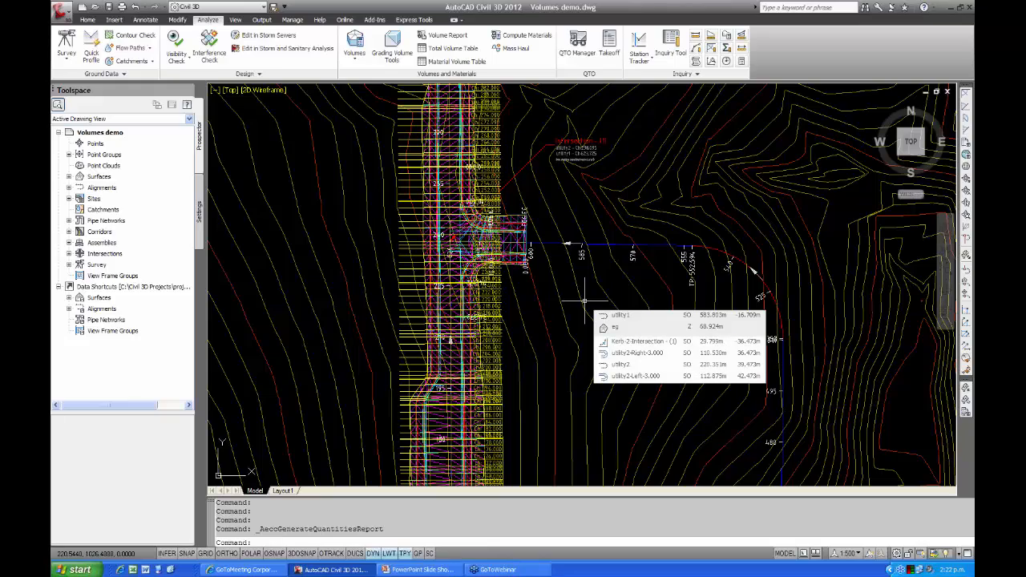
scroll(586, 302, down, 5)
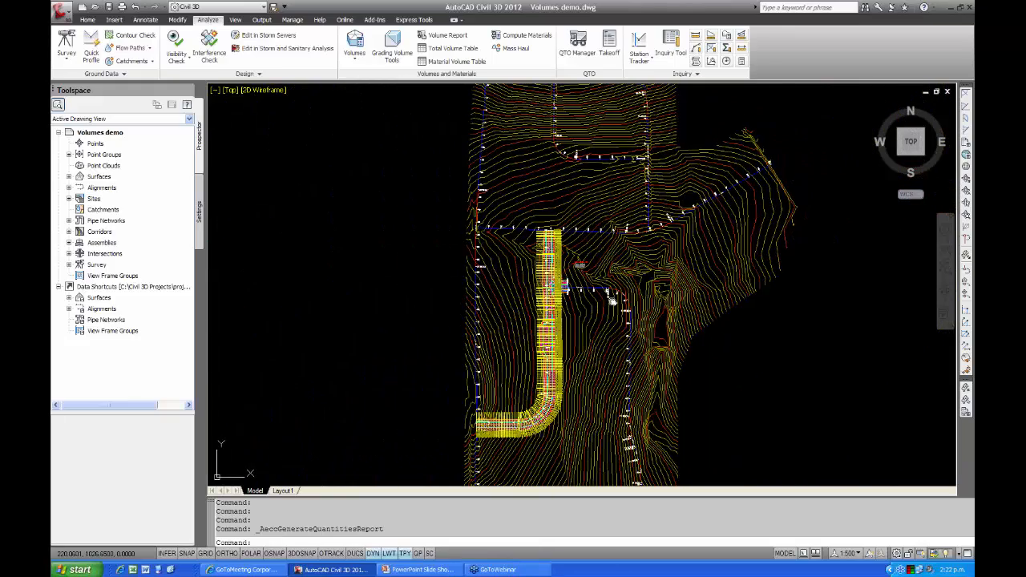
scroll(574, 237, up, 6)
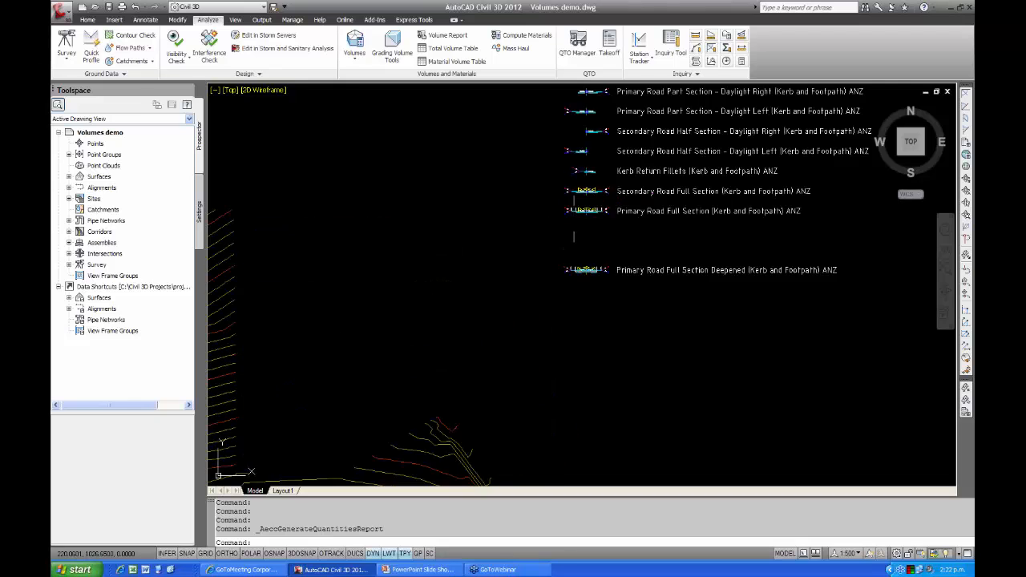
scroll(574, 237, up, 6)
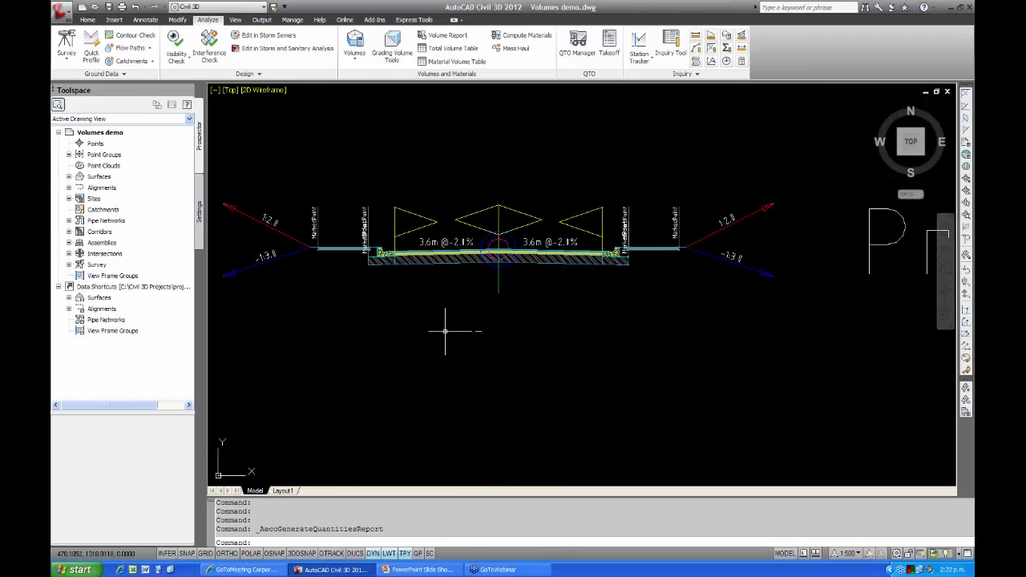
mouse_move(445, 331)
middle_down()
mouse_move(466, 328)
mouse_move(456, 332)
middle_up()
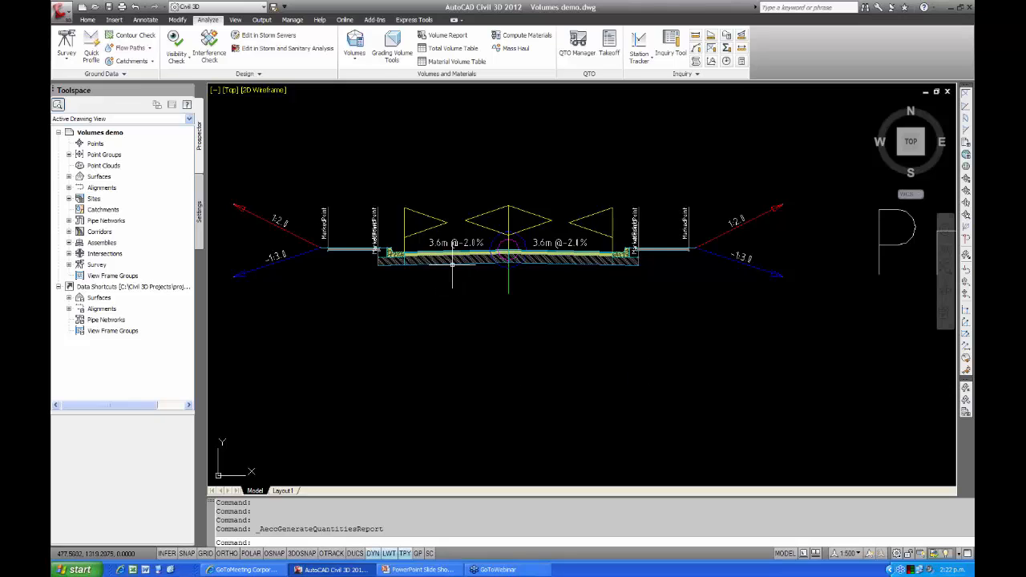
scroll(451, 258, up, 3)
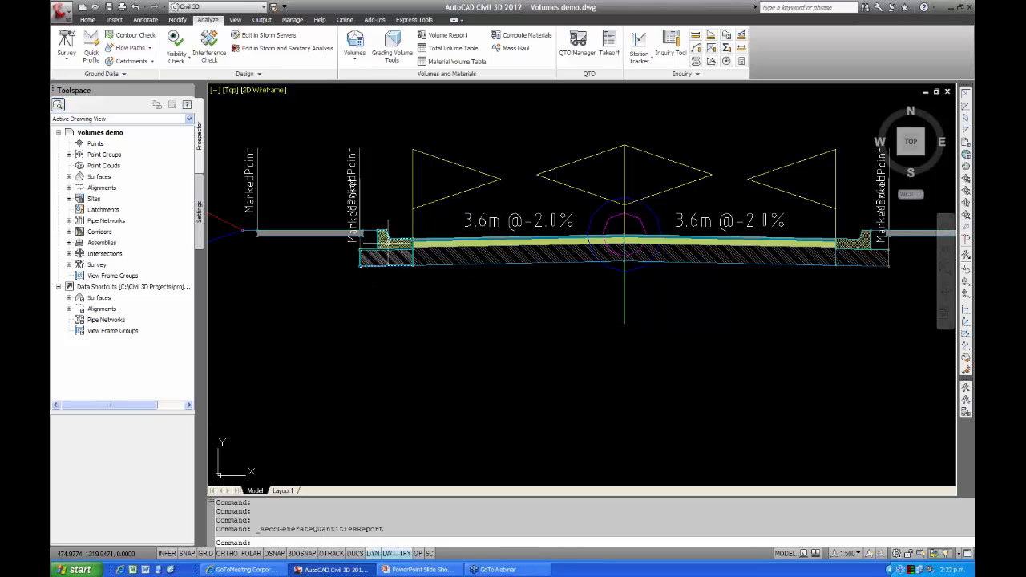
scroll(394, 248, down, 4)
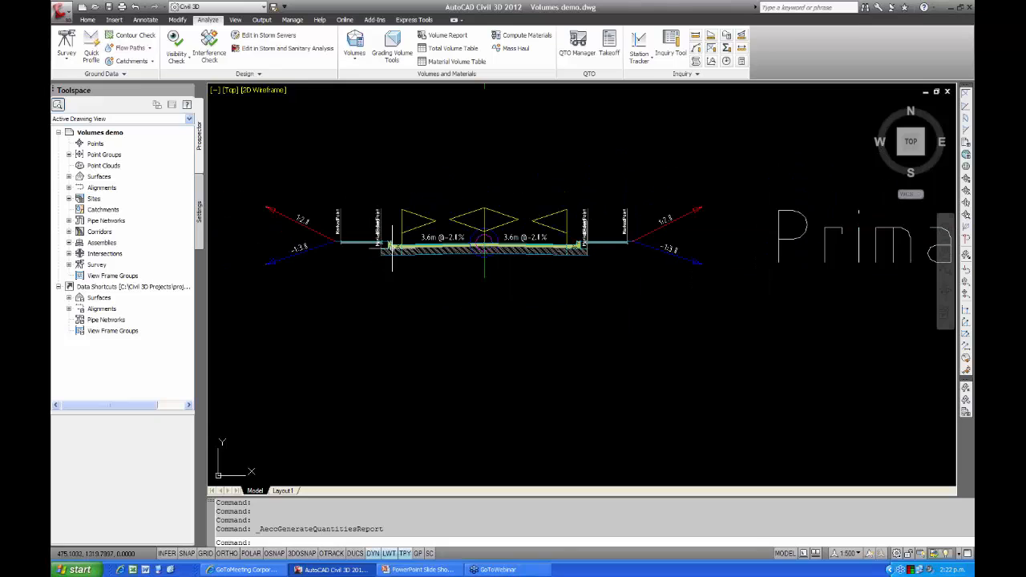
middle_drag(519, 287, 512, 273)
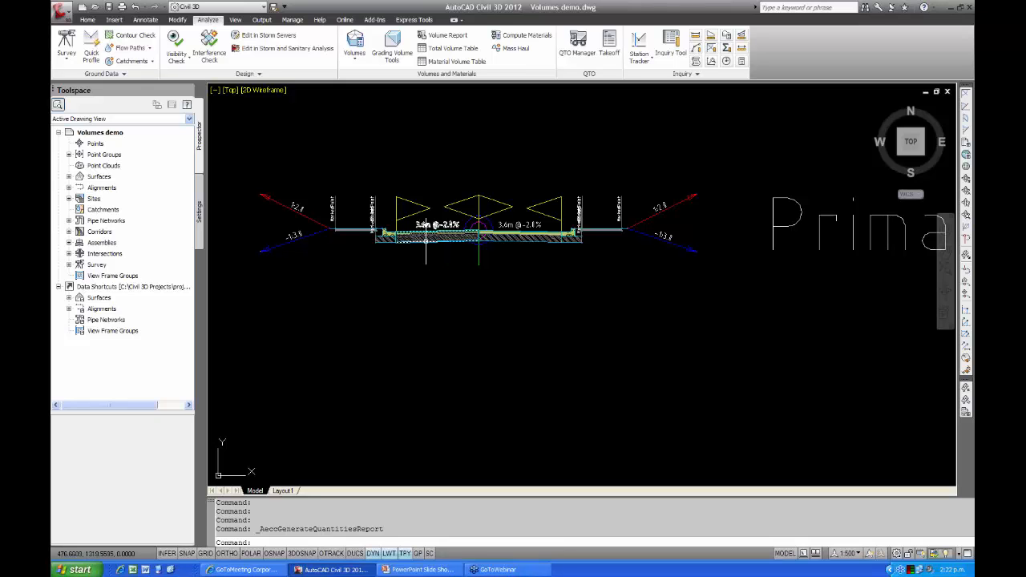
scroll(481, 256, down, 6)
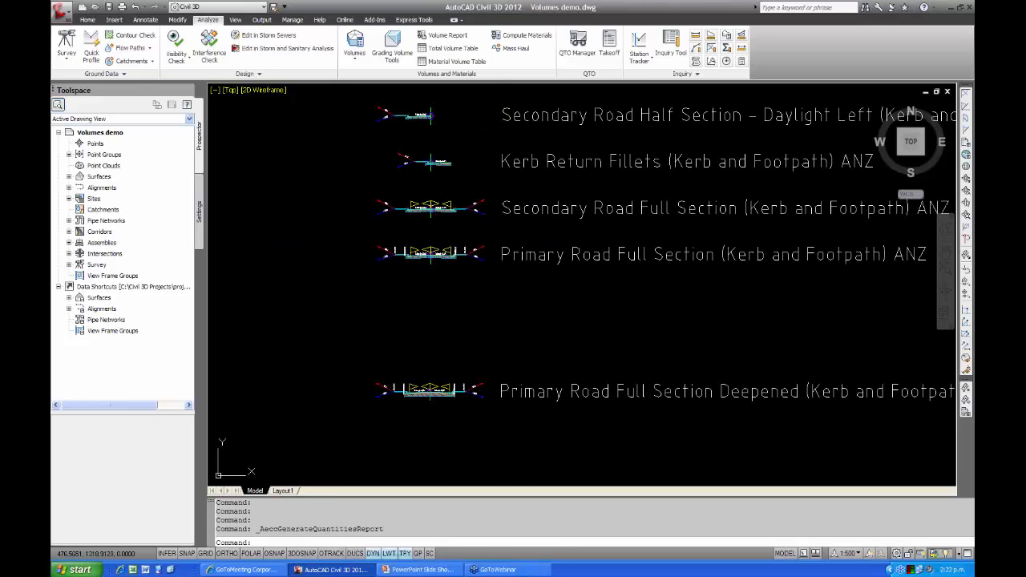
scroll(550, 165, down, 2)
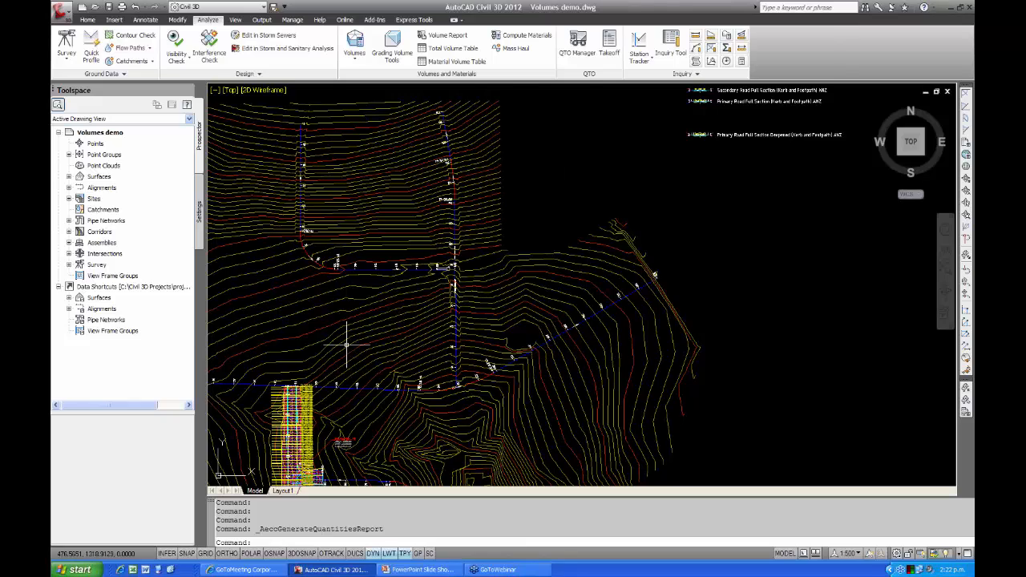
scroll(486, 201, up, 4)
middle_drag(508, 305, 494, 212)
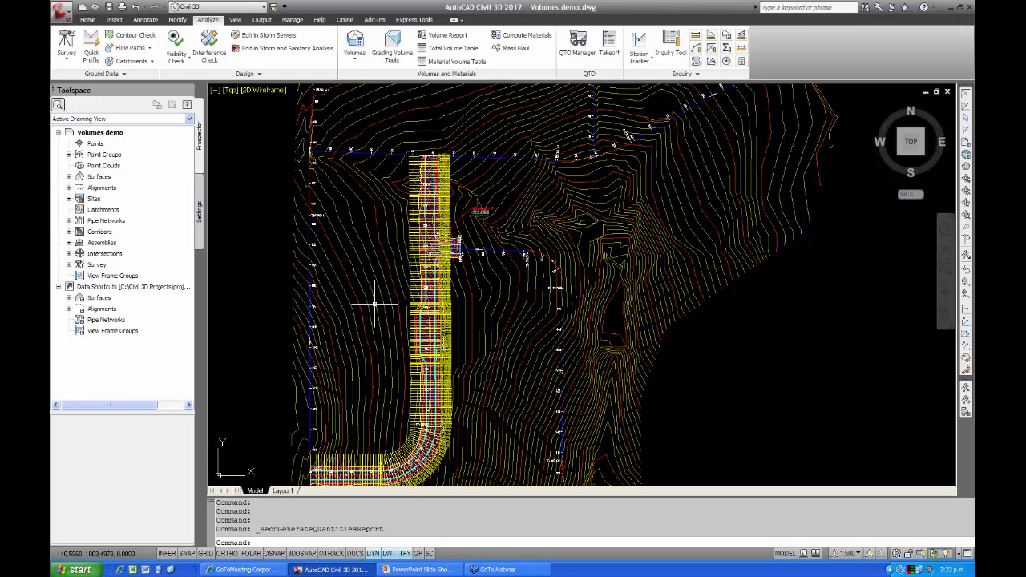
Open the material list of the utility2-Volumes sample line group on alignment utility2 and rename Material List - (1) as Earthworks.
click(522, 38)
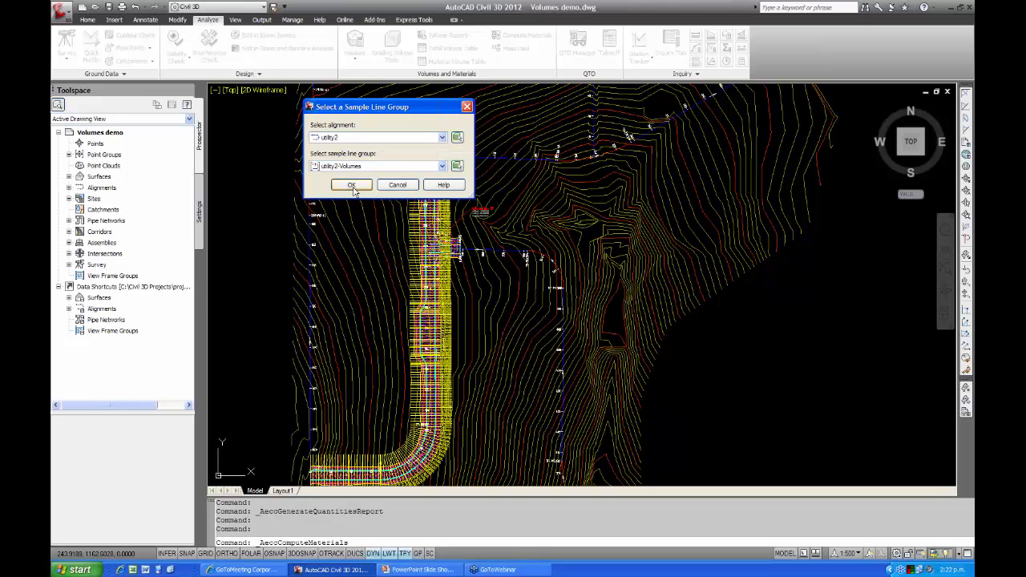
key(Return)
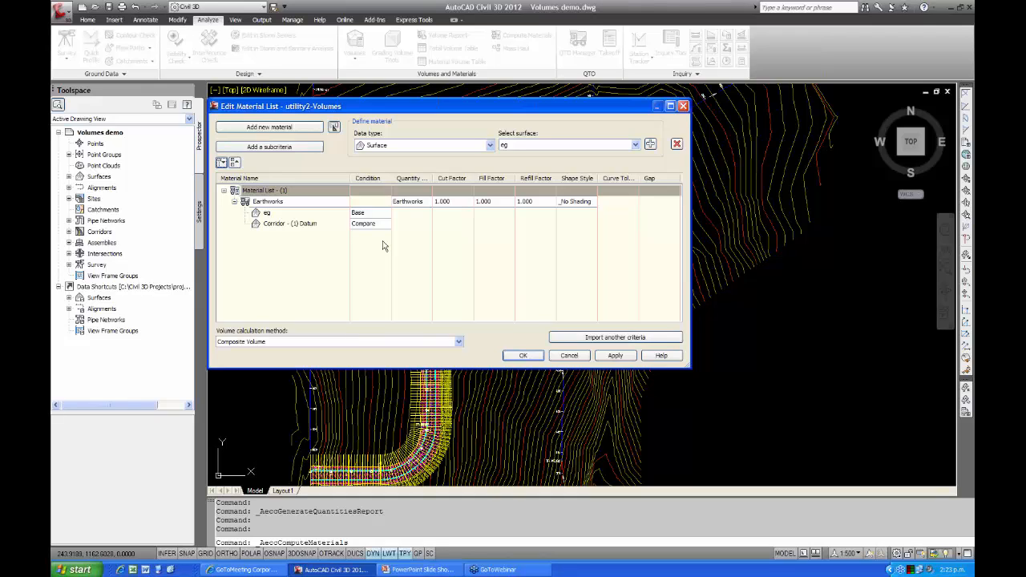
click(291, 190)
click(293, 190)
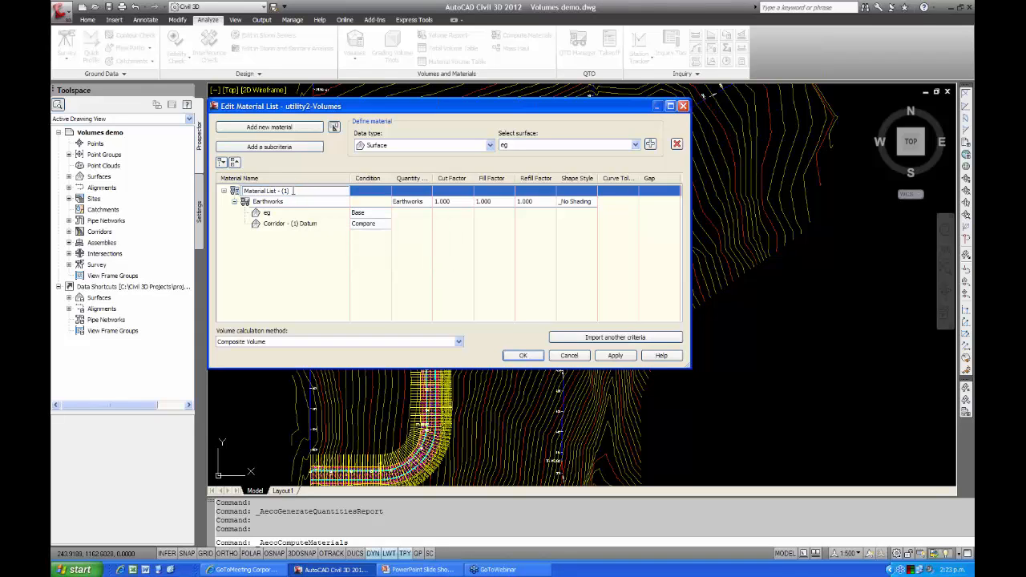
drag(293, 190, 243, 191)
text(E)
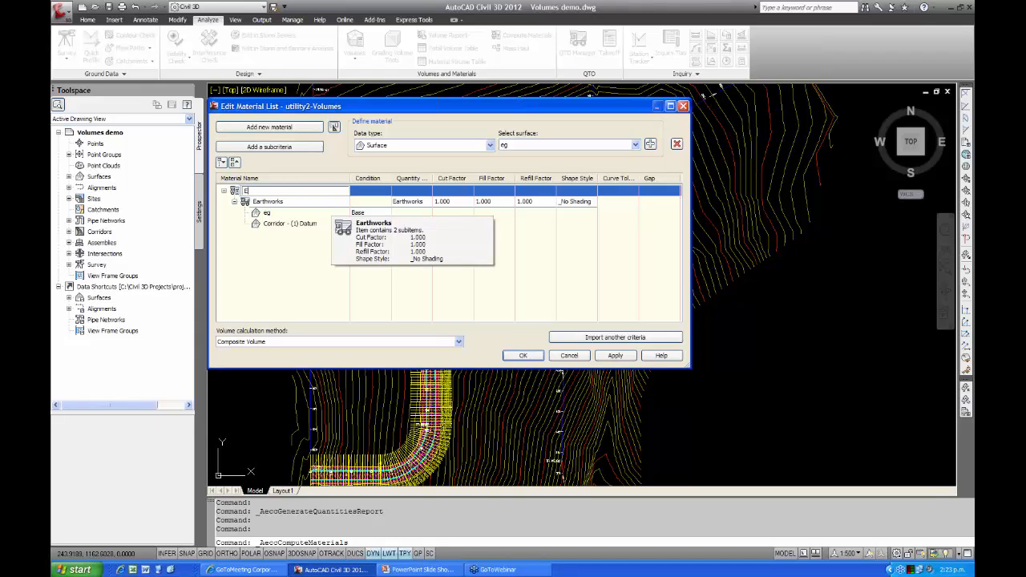
text(arthworks)
key(Return)
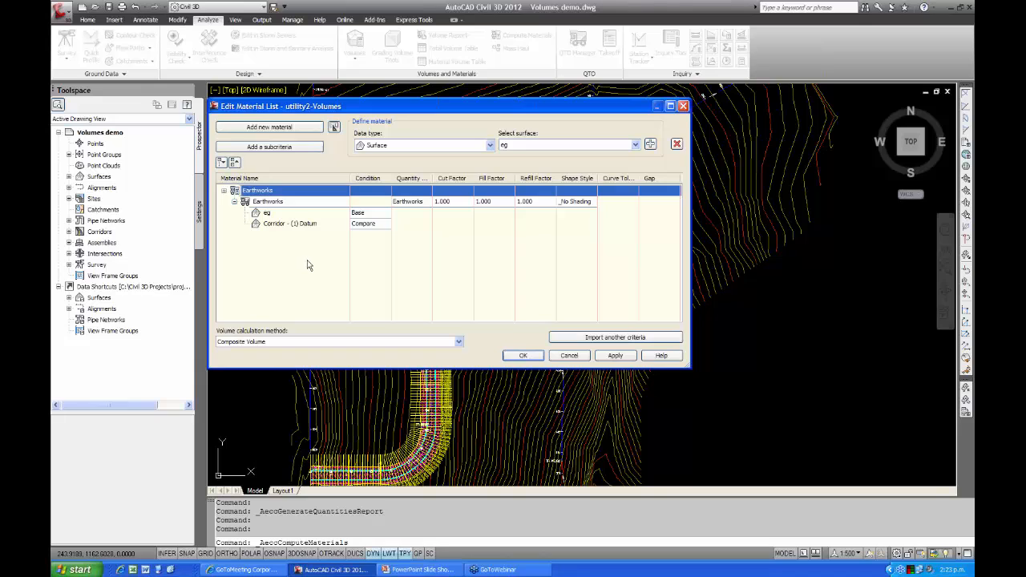
Import the _ANZ Paving Materials quantity takeoff criteria and switch its volume calculation to the prismoidal method.
click(597, 338)
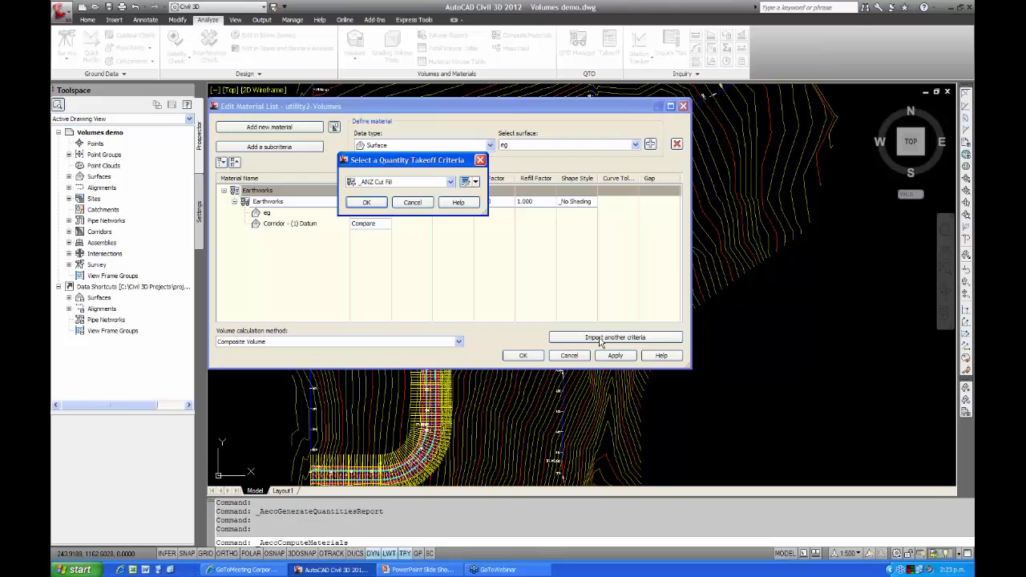
click(450, 182)
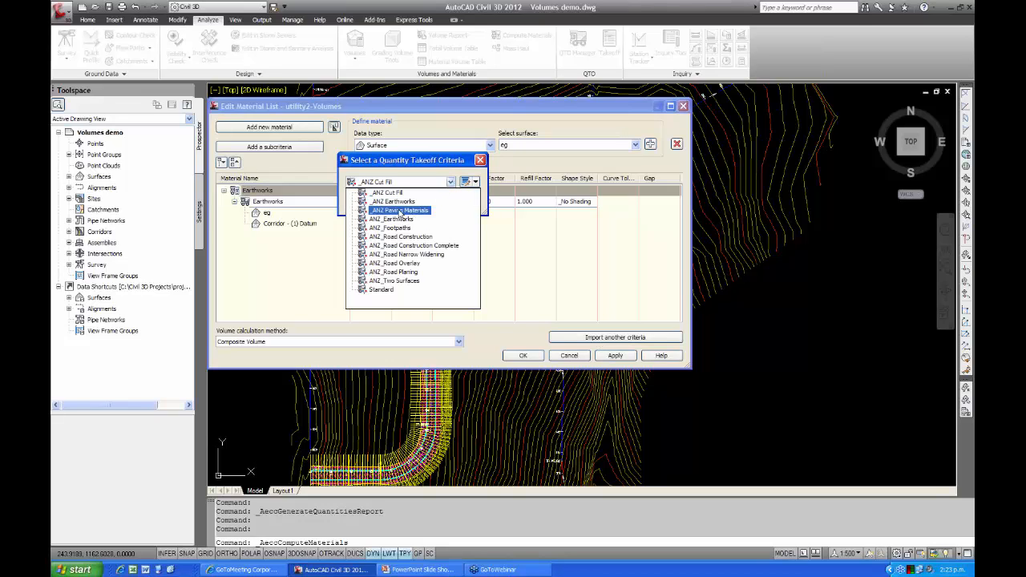
click(399, 211)
click(370, 203)
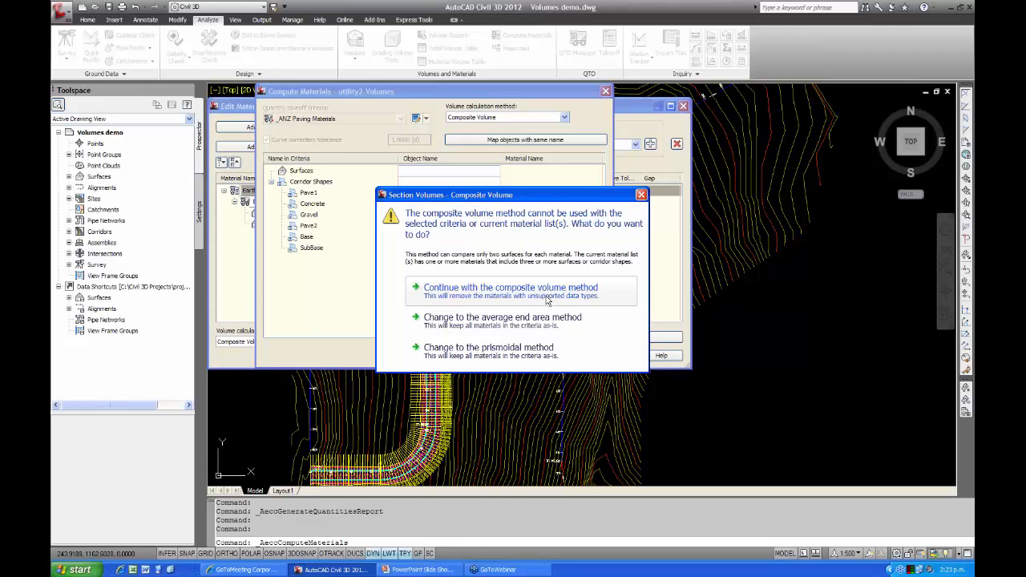
click(500, 353)
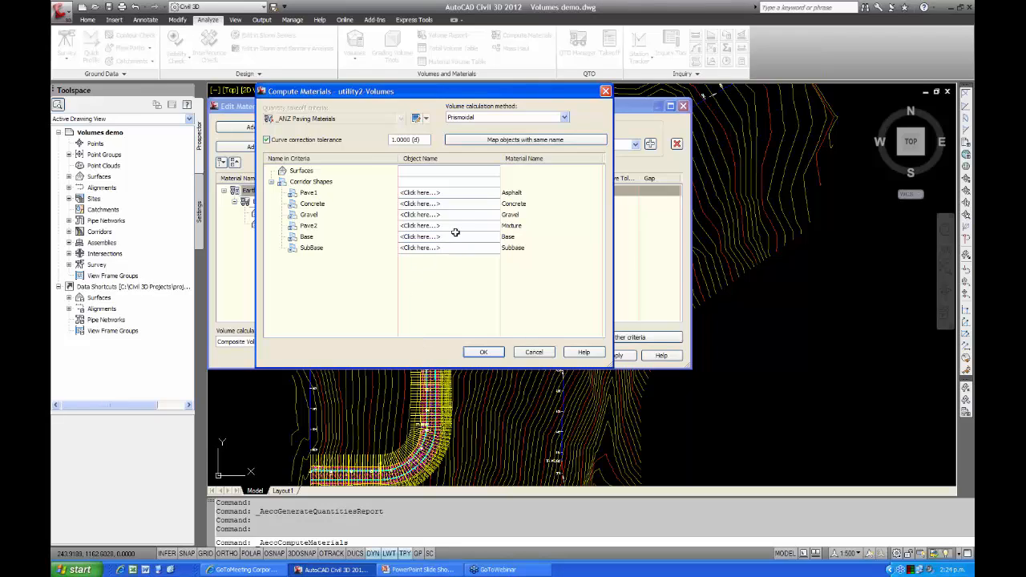
Map Pave1 to the corridor's Pave1 shape, map the remaining same-named objects automatically, and assign Concrete to Corridor - (1) Curb.
click(449, 192)
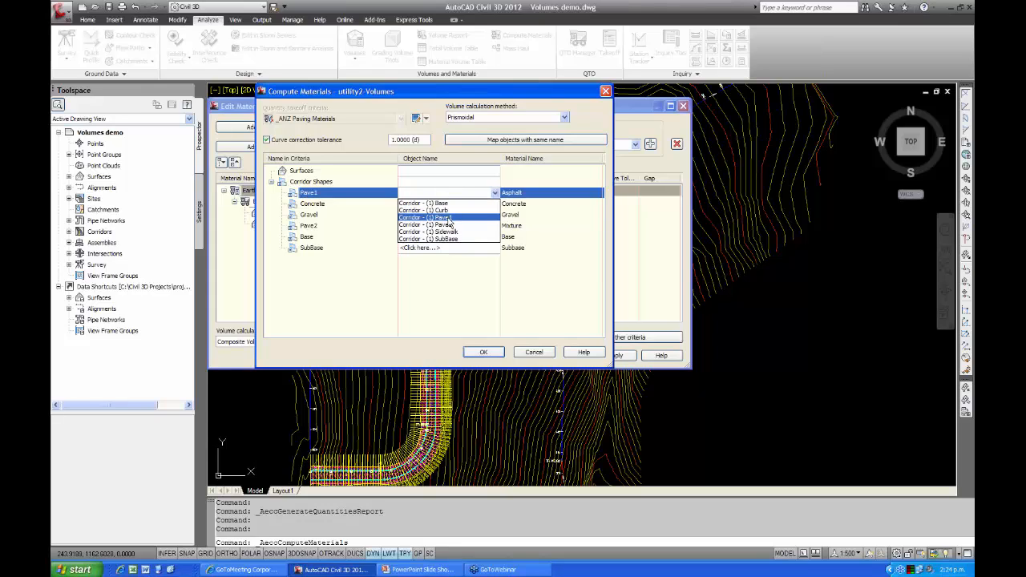
click(453, 217)
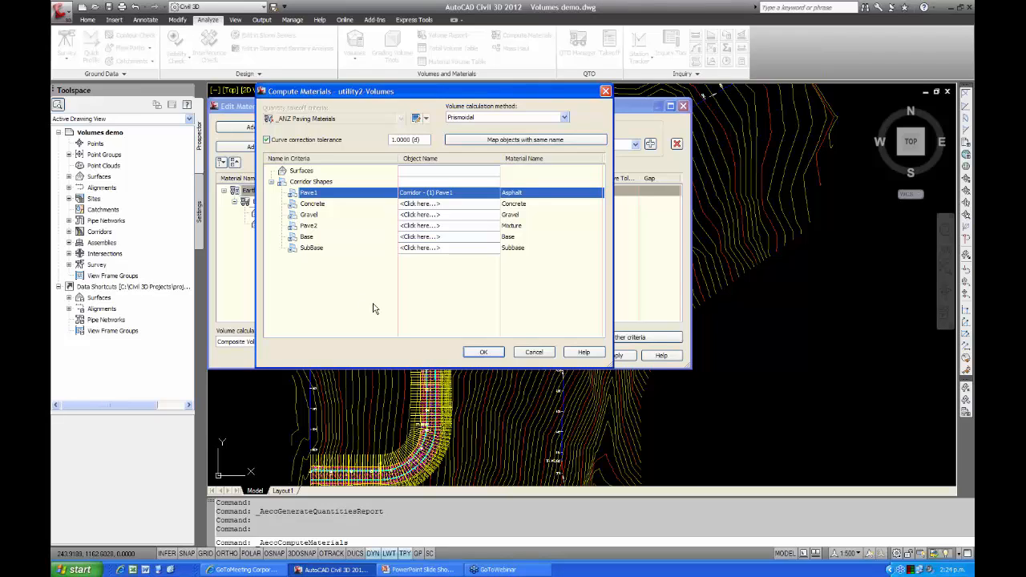
click(507, 141)
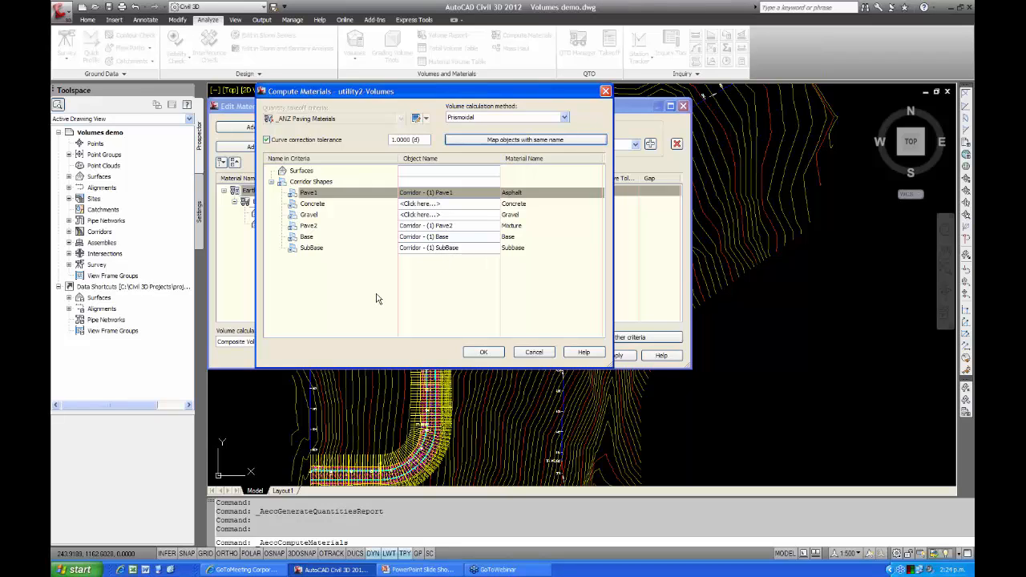
click(446, 206)
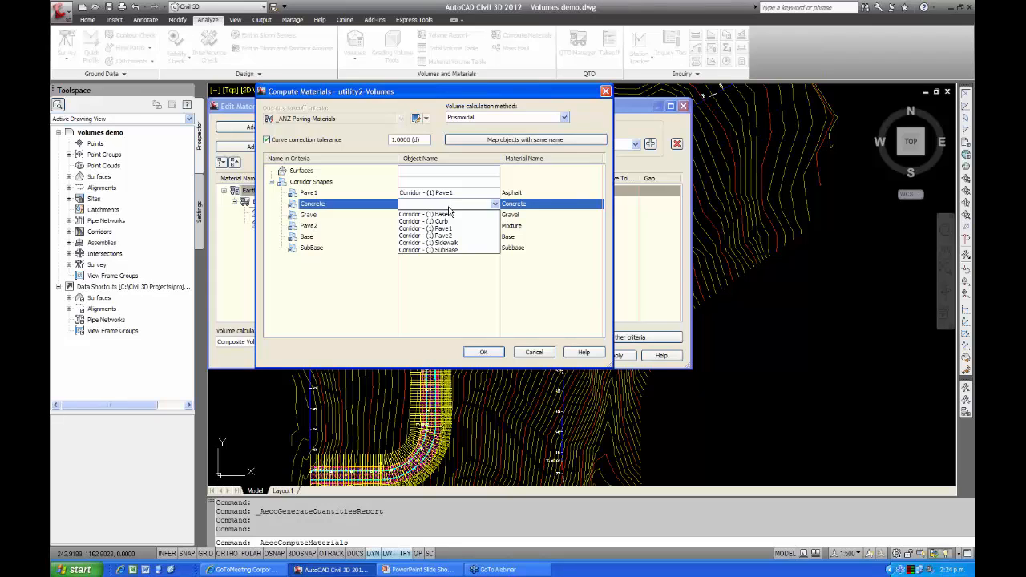
click(439, 221)
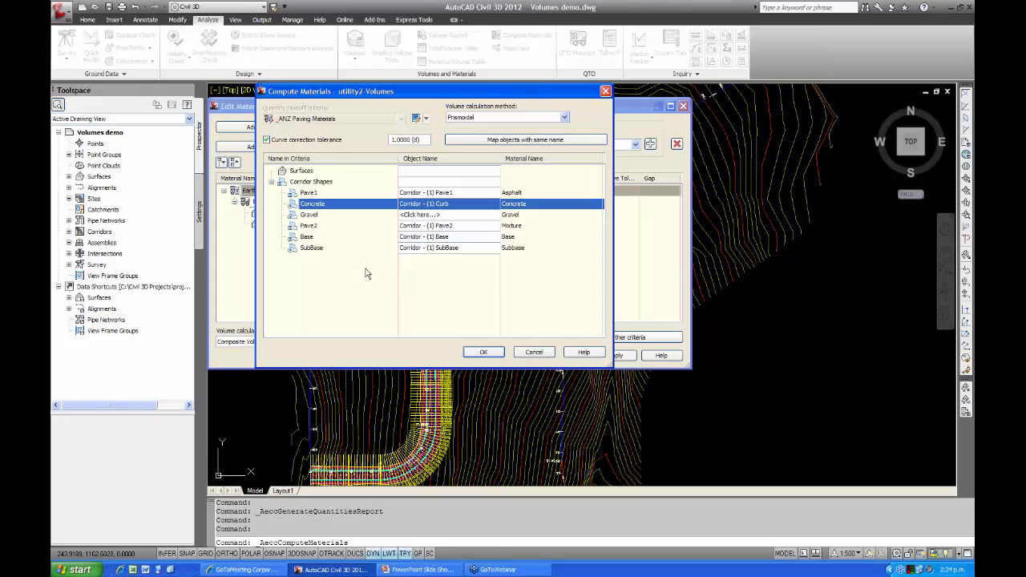
Check the Pave2 mapping, accept the criteria with Gravel left unmapped, and change the material lists to the prismoidal method.
click(483, 354)
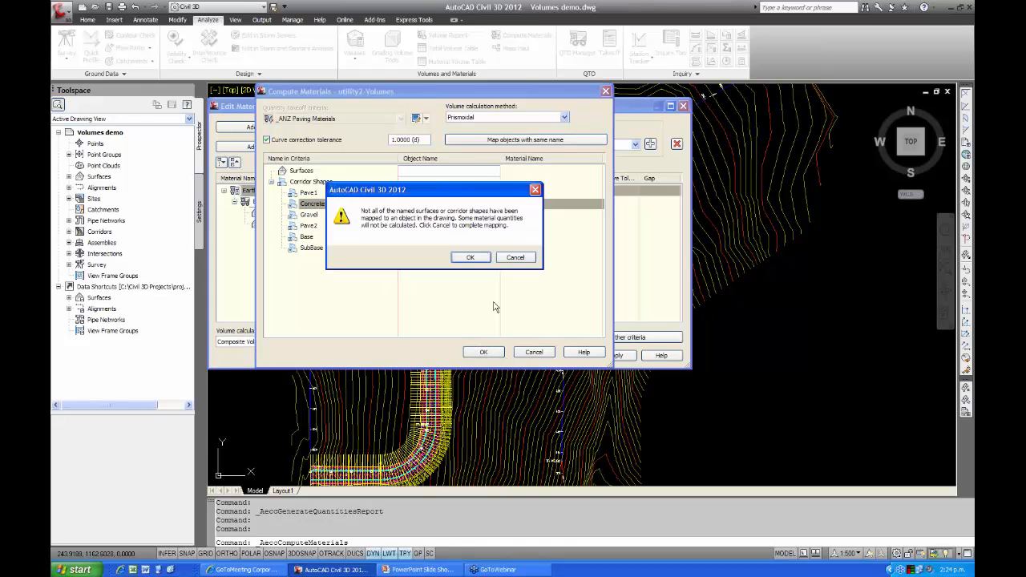
drag(457, 194, 475, 271)
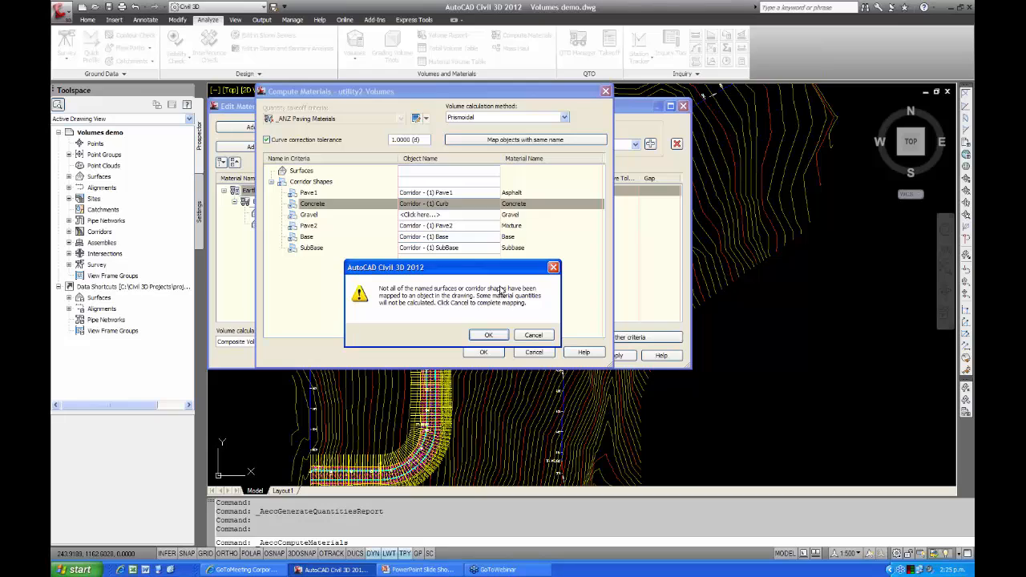
click(533, 335)
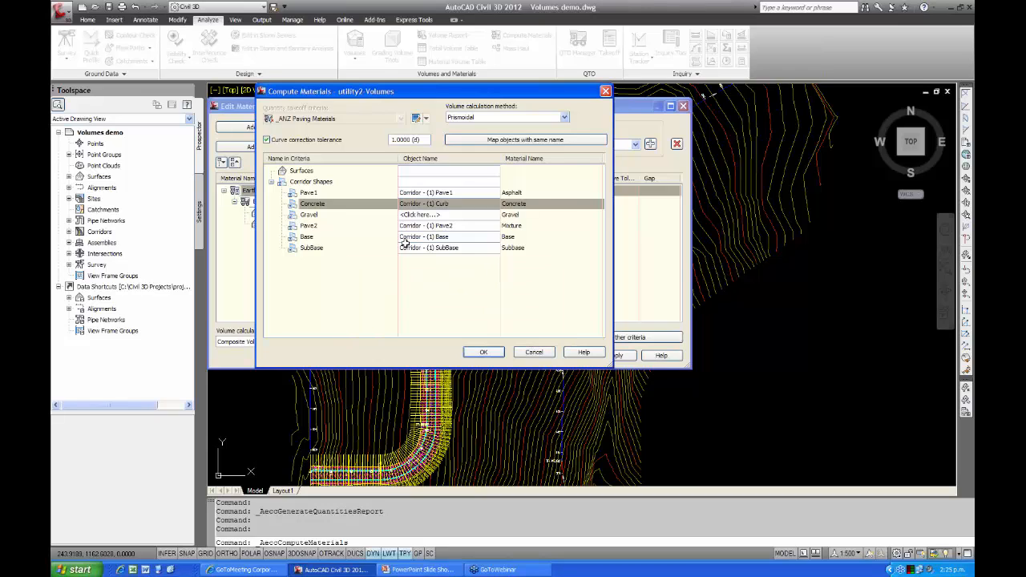
click(424, 226)
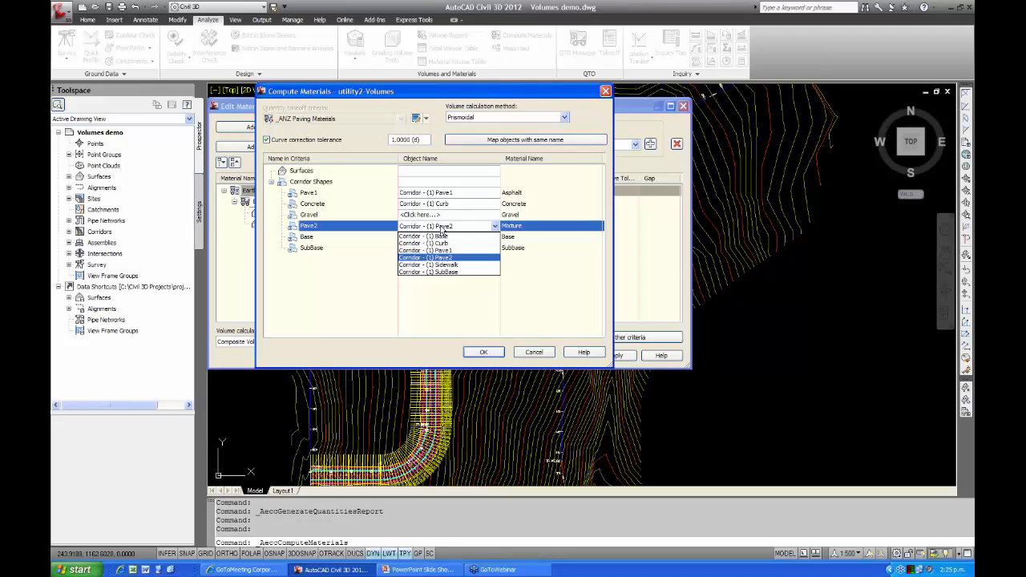
click(442, 228)
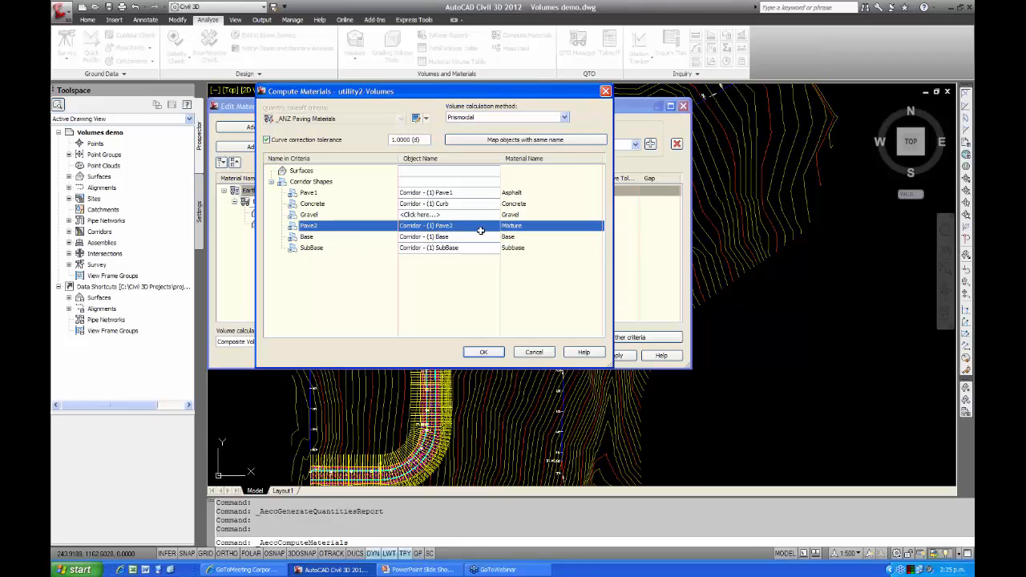
click(478, 353)
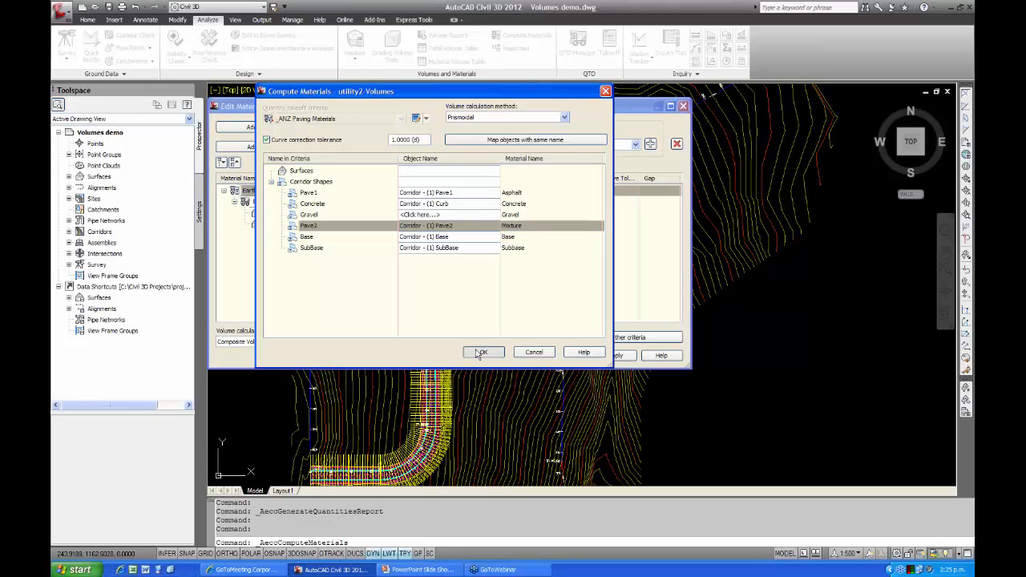
click(470, 257)
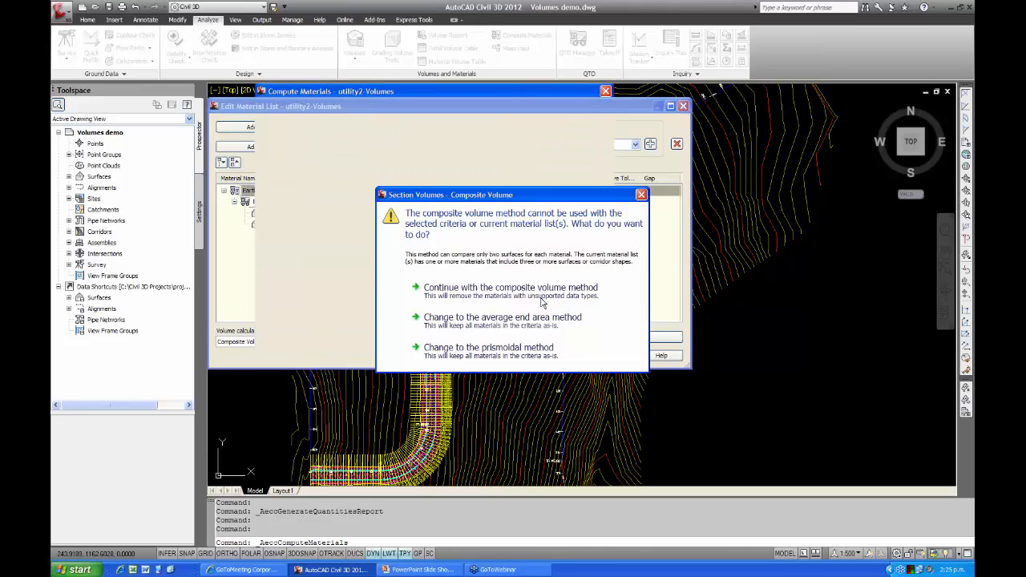
click(476, 348)
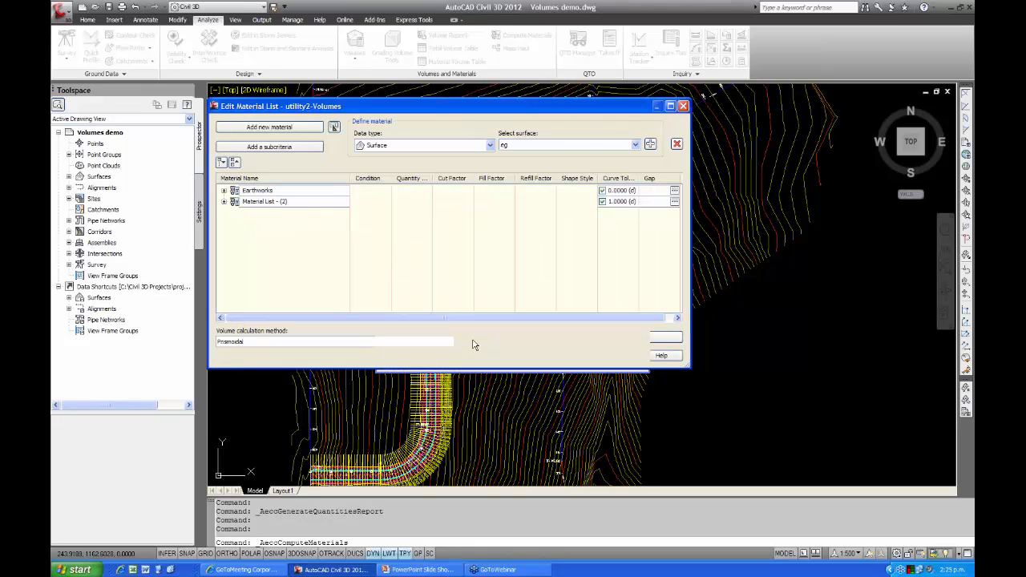
Expand the imported Material List - (2) and rename it as corridor shapes.
click(225, 202)
click(283, 202)
click(294, 202)
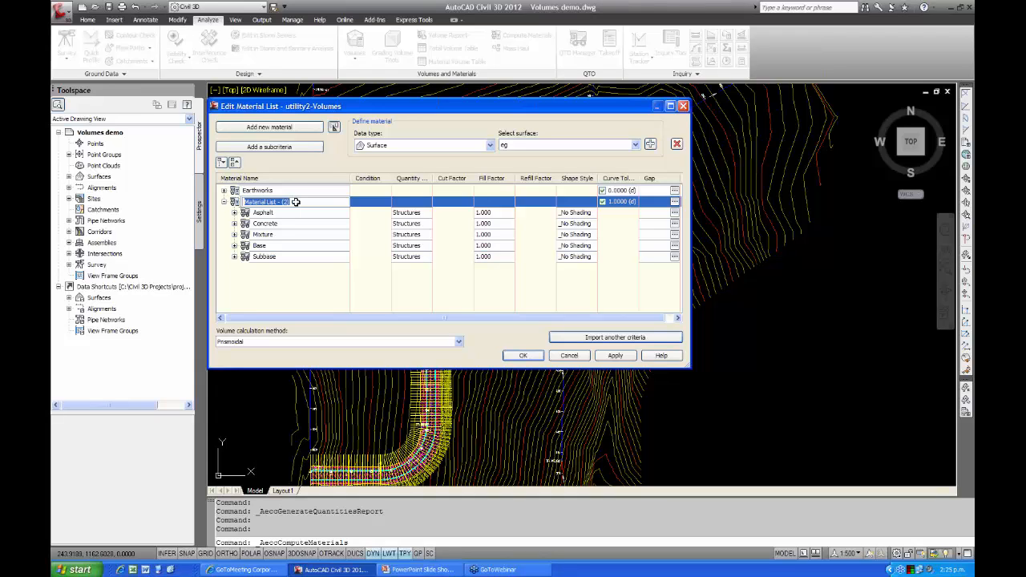
text(cl)
click(252, 202)
text(r)
key(BackSpace)
text(C)
Expand every material in the corridor shapes list to show its assigned shape and rename the Concrete material as Kerb.
click(234, 213)
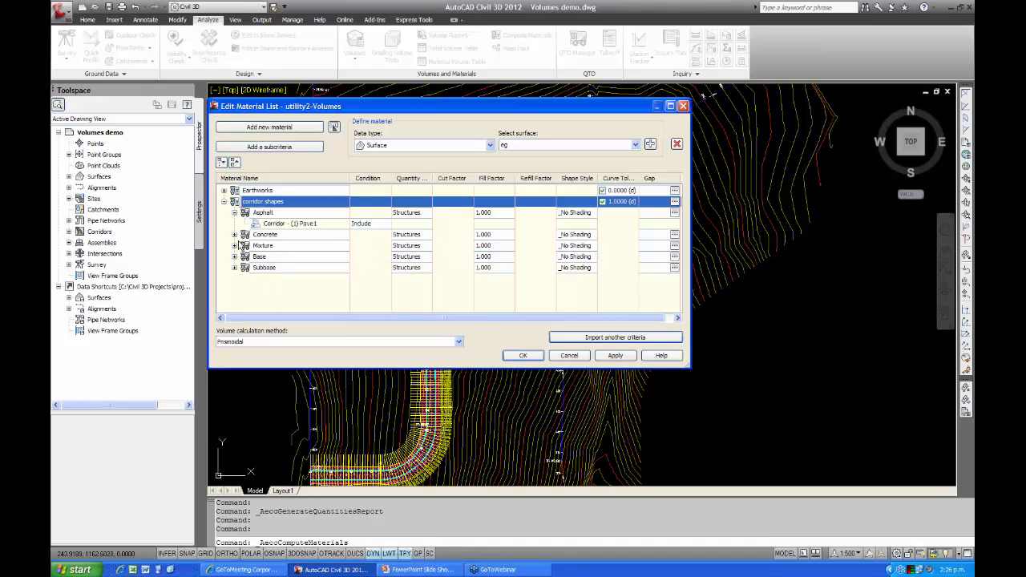
click(234, 235)
click(235, 279)
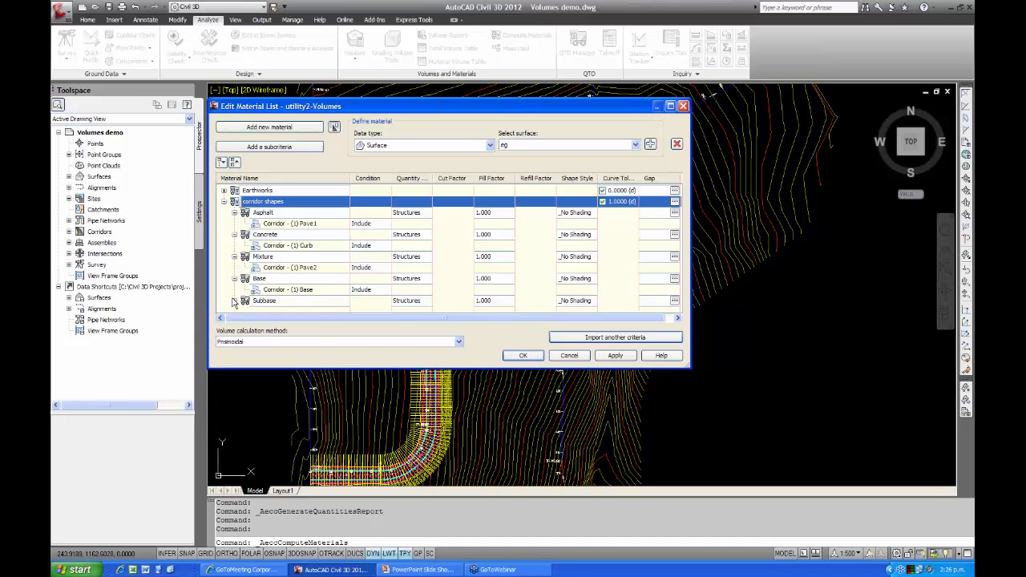
click(234, 301)
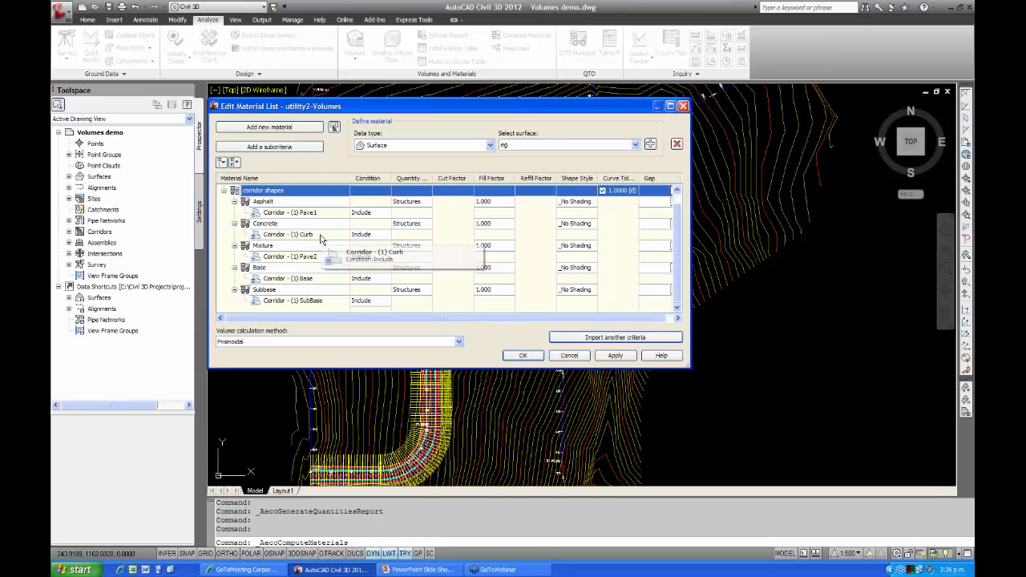
click(277, 224)
click(277, 225)
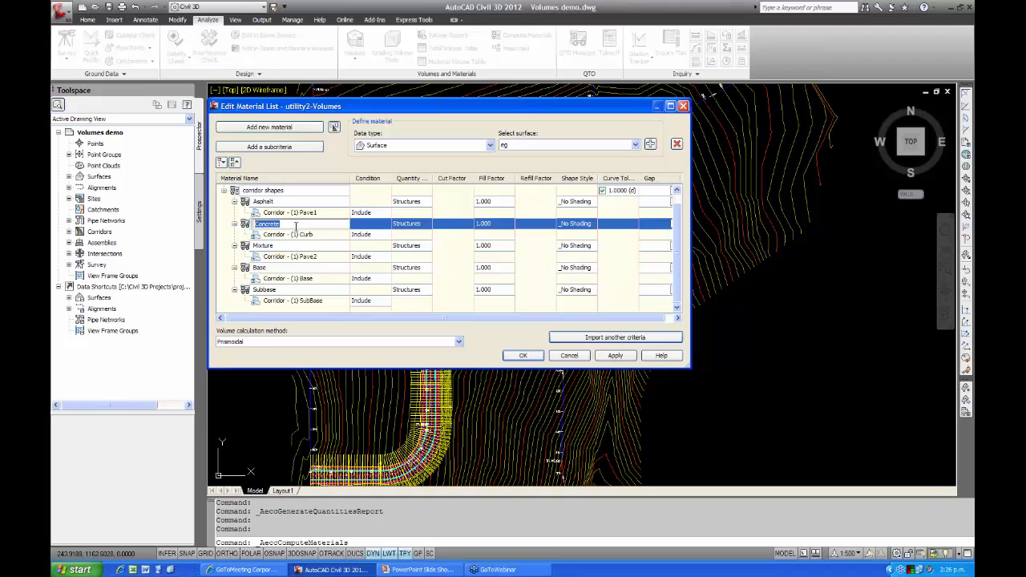
text(Kerb)
key(Return)
Rename the Subbase material as AP65 and the Base material as AP40, and accept the edited material list.
click(281, 290)
click(282, 289)
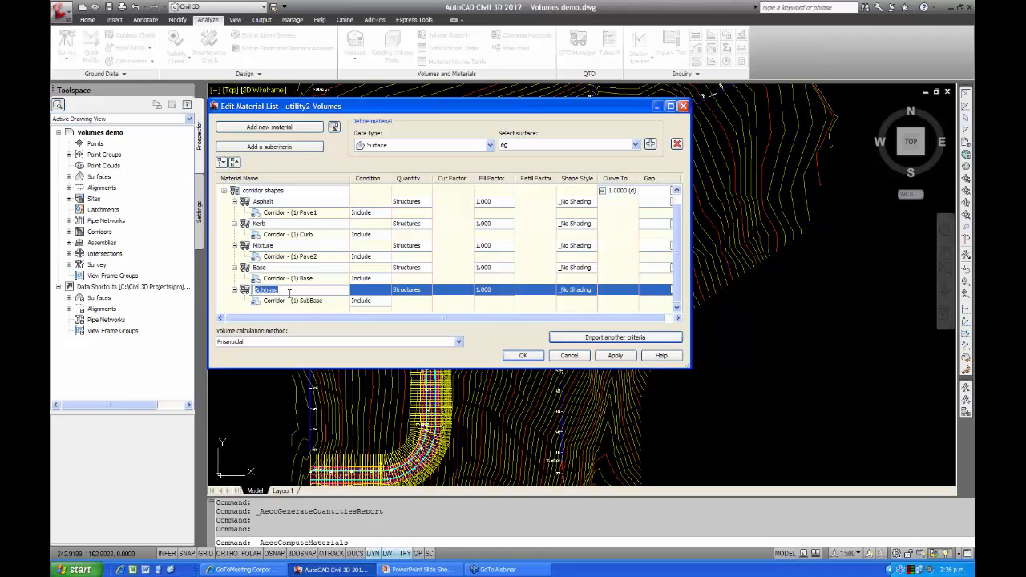
text(AP)
text(^%)
key(BackSpace)
key(BackSpace)
text(65)
click(269, 268)
click(270, 268)
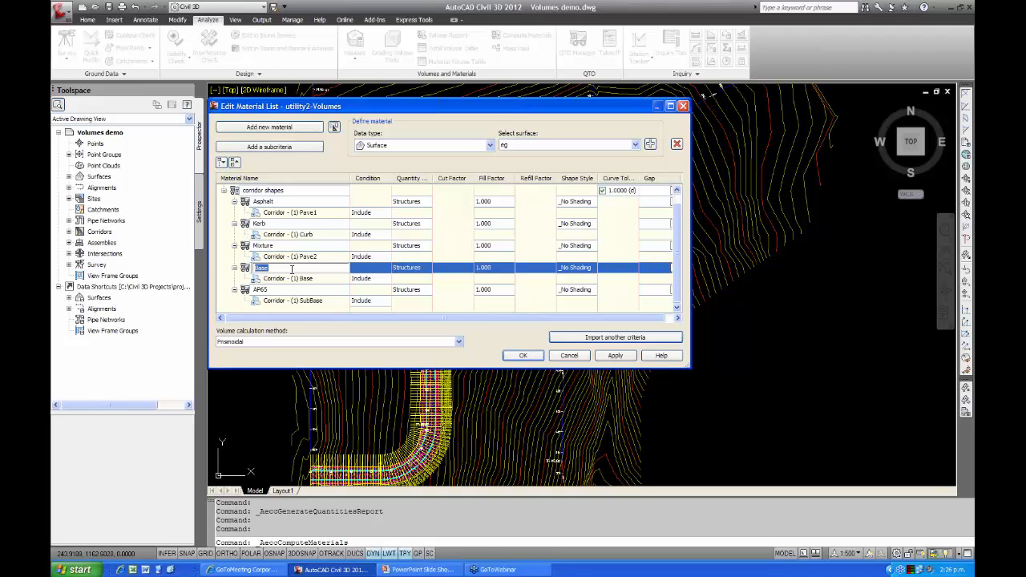
text(AP40)
click(328, 280)
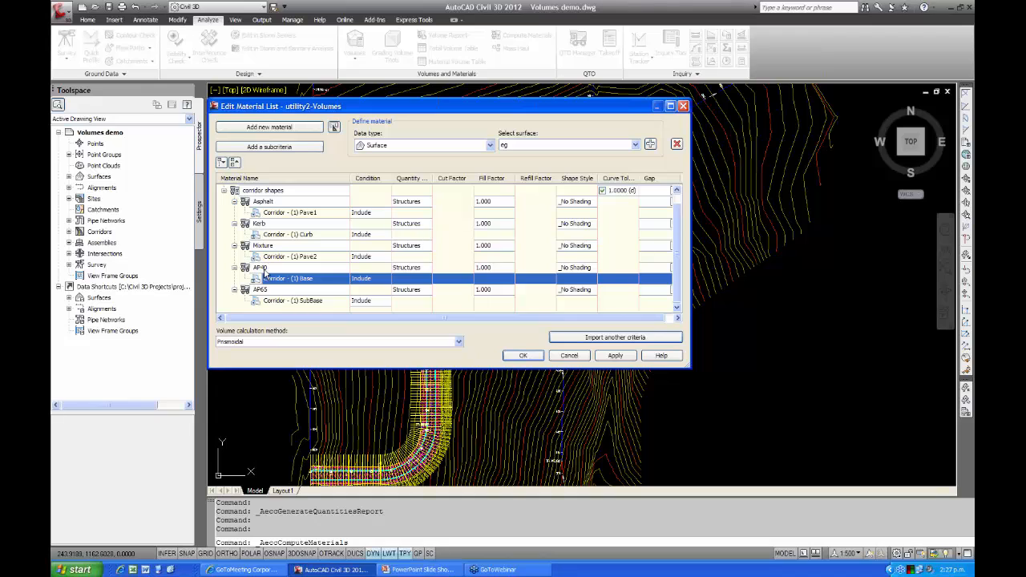
click(528, 357)
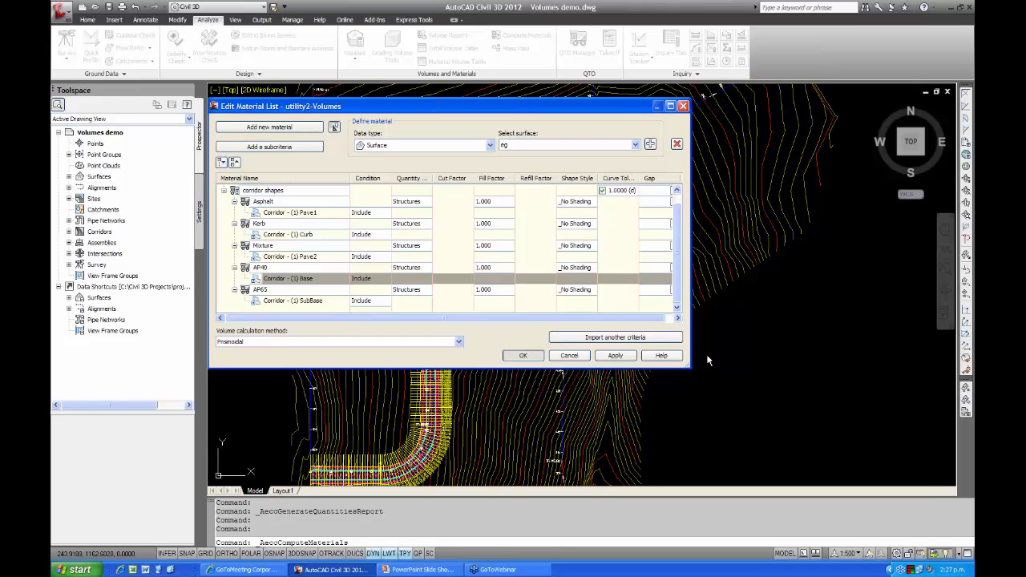
key(Return)
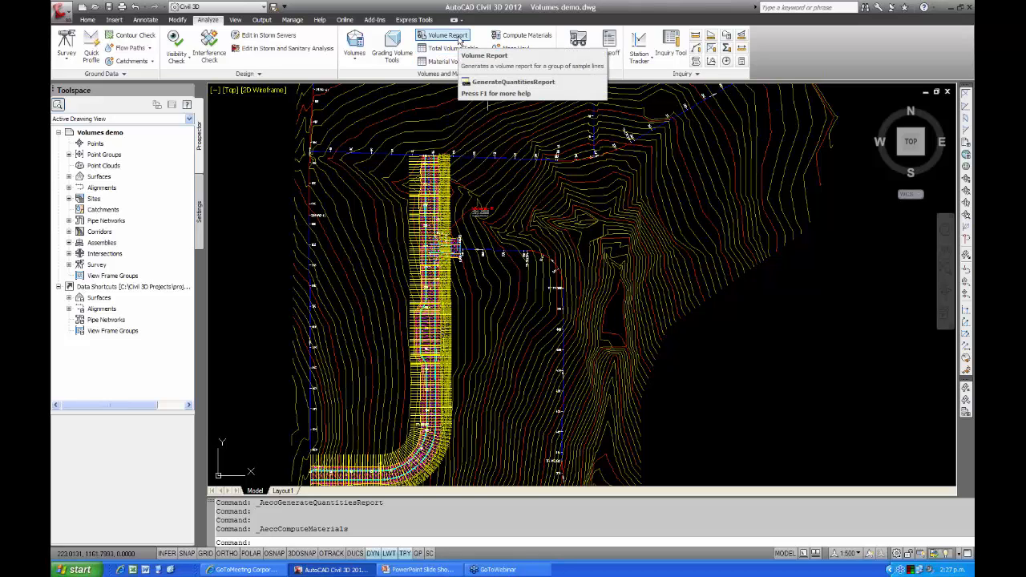
Generate a volume report for the corridor shapes material list of the utility2-Volumes sample lines using the Select Material.xsl style sheet.
click(458, 38)
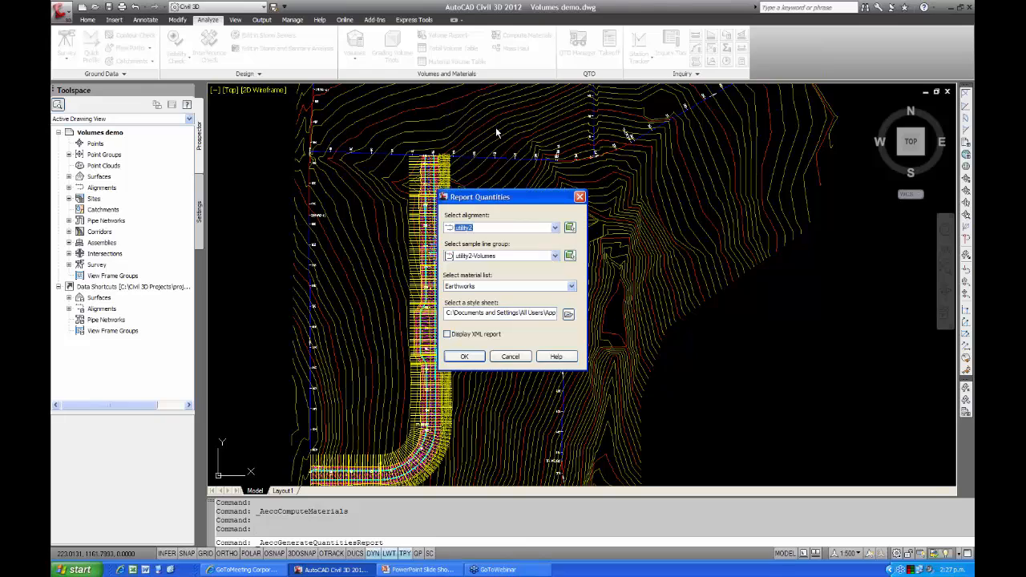
drag(505, 205, 480, 137)
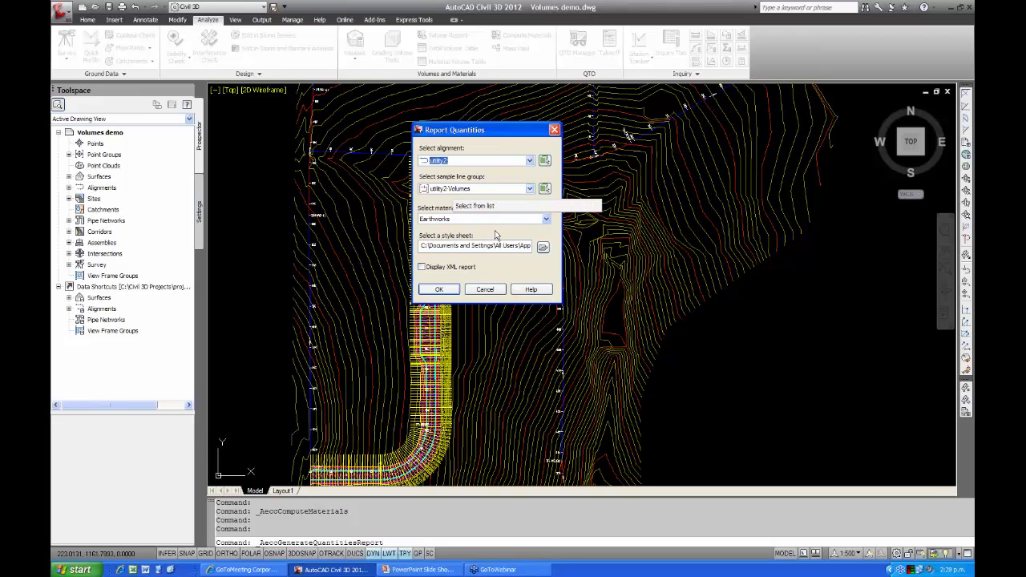
click(546, 220)
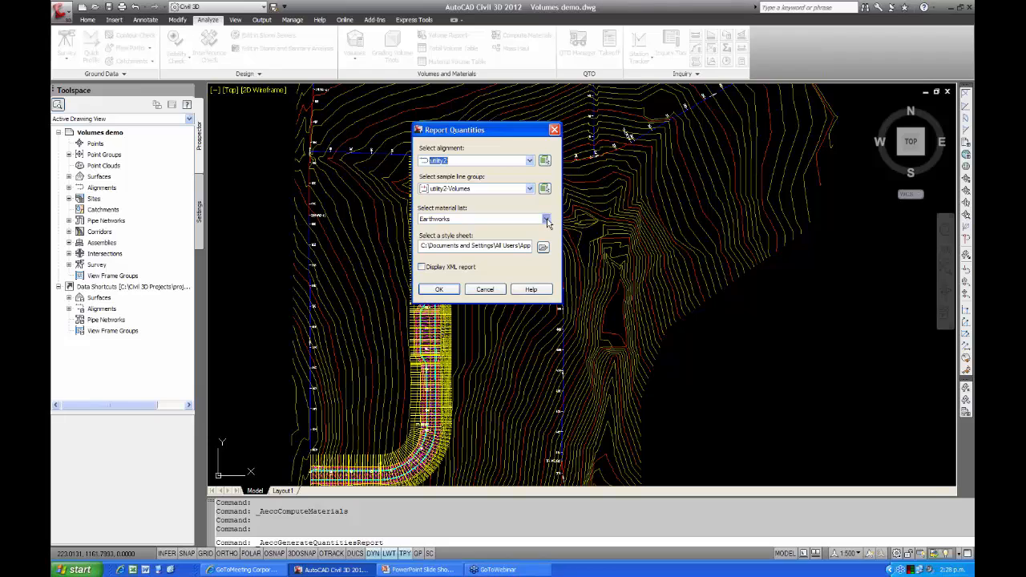
click(439, 238)
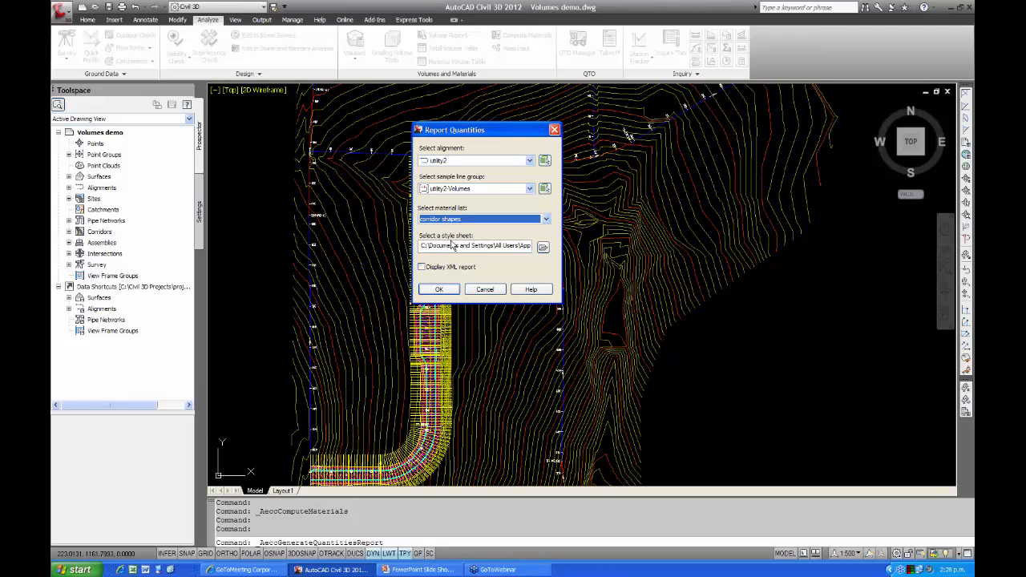
click(543, 248)
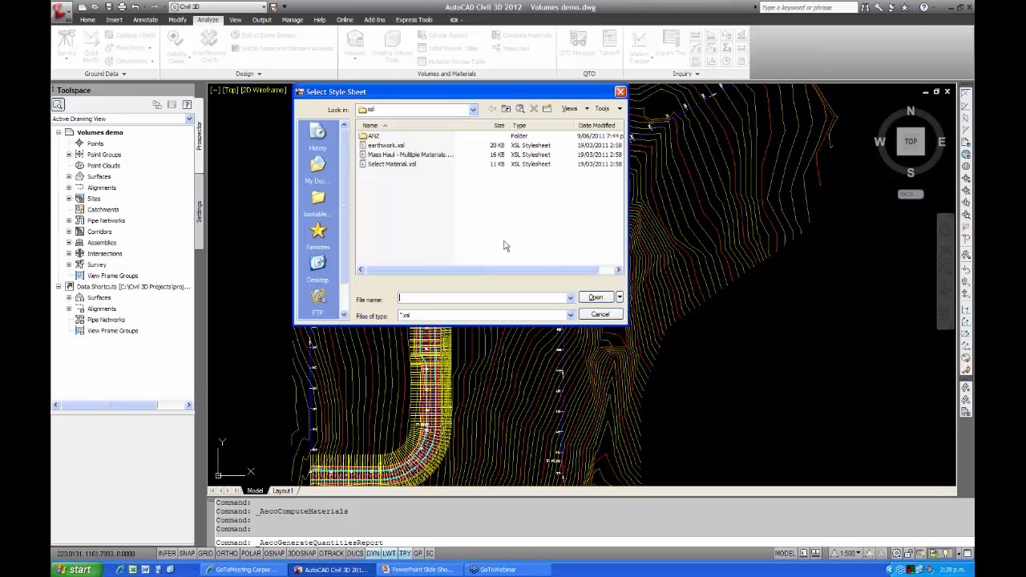
click(391, 164)
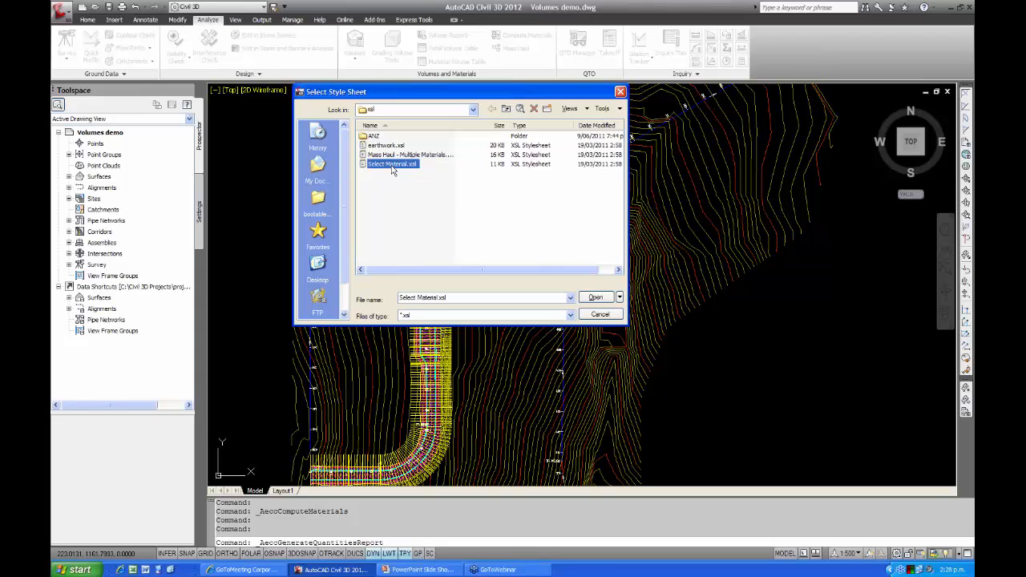
click(596, 298)
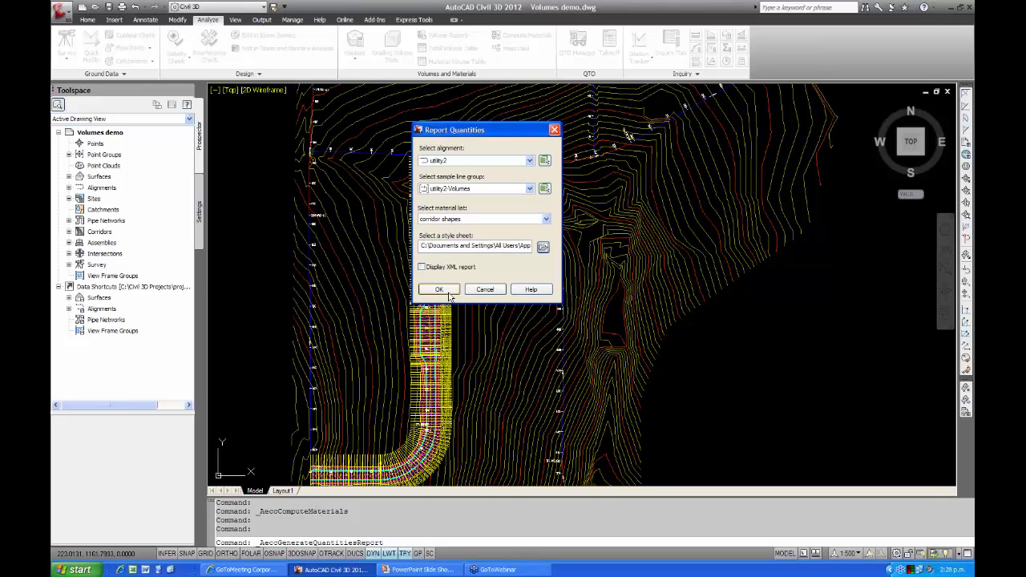
click(449, 295)
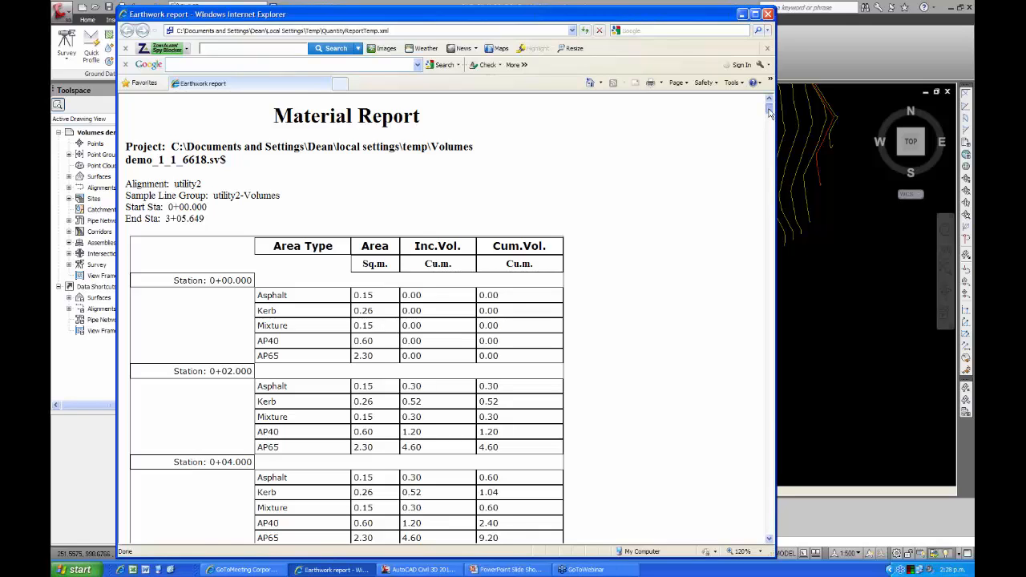
Review the areas and incremental and cumulative volumes in the Material Report through to the final station, and close the report.
scroll(770, 114, down, 3)
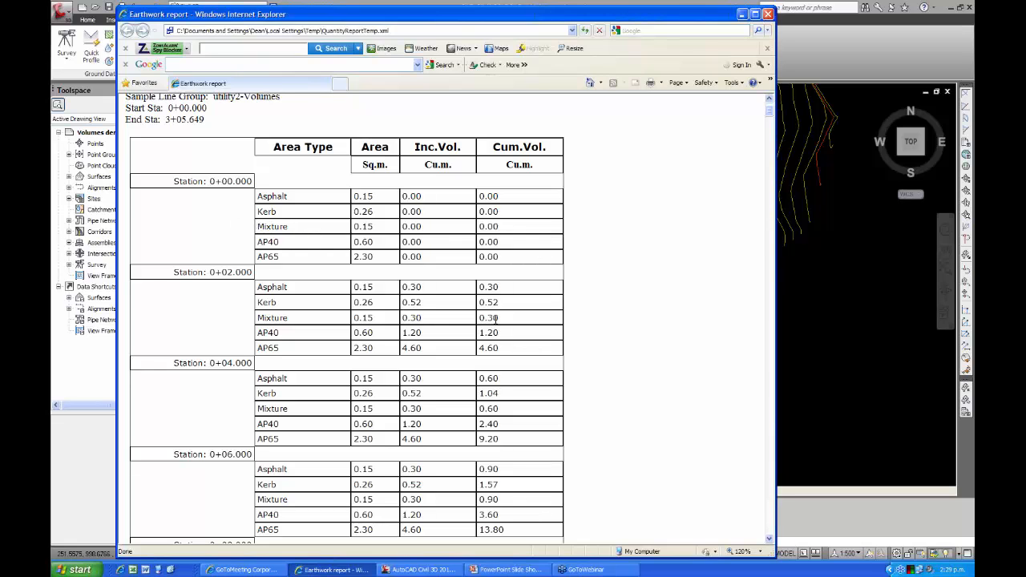
drag(770, 116, 769, 273)
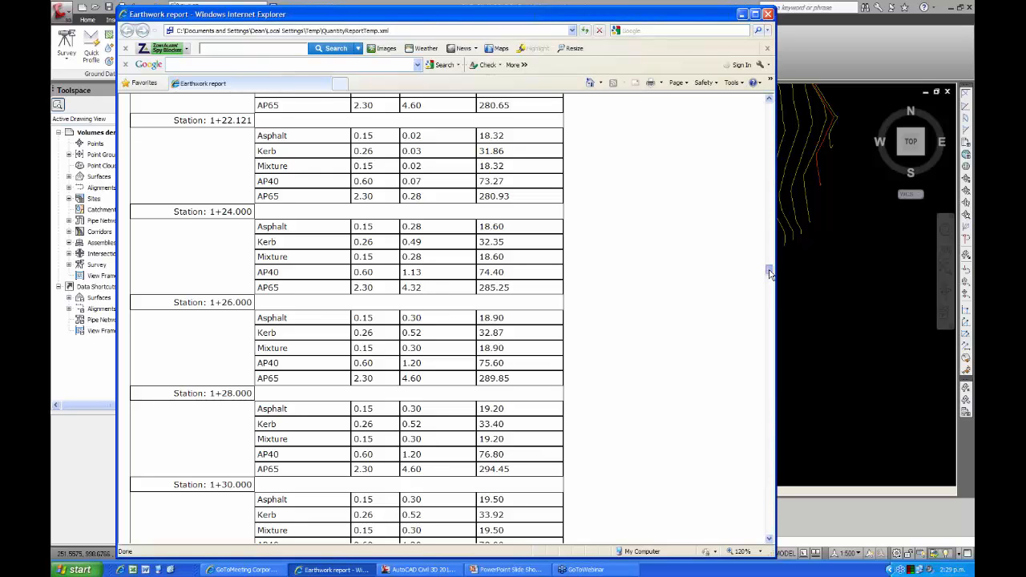
drag(770, 271, 770, 336)
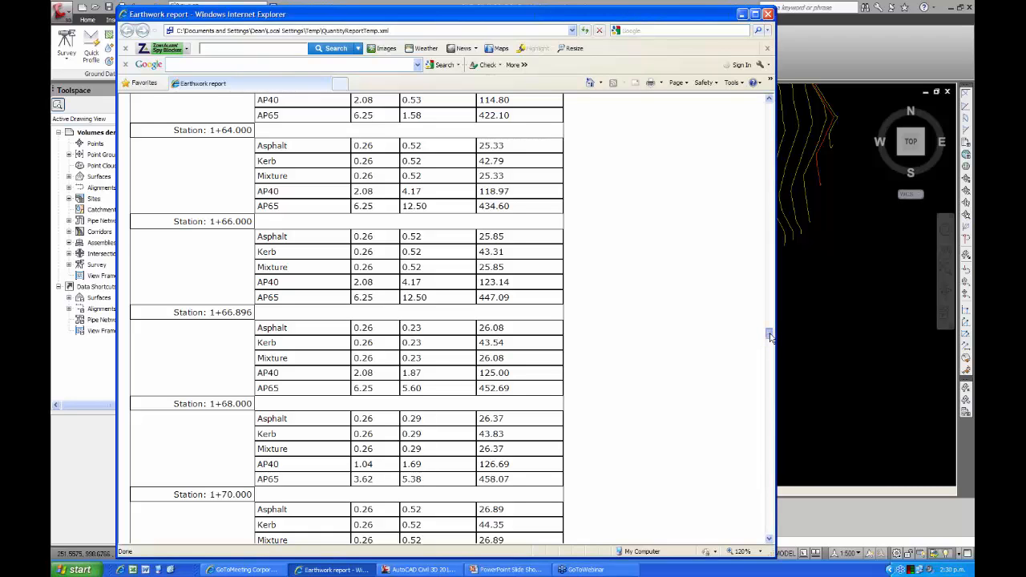
drag(769, 338, 761, 537)
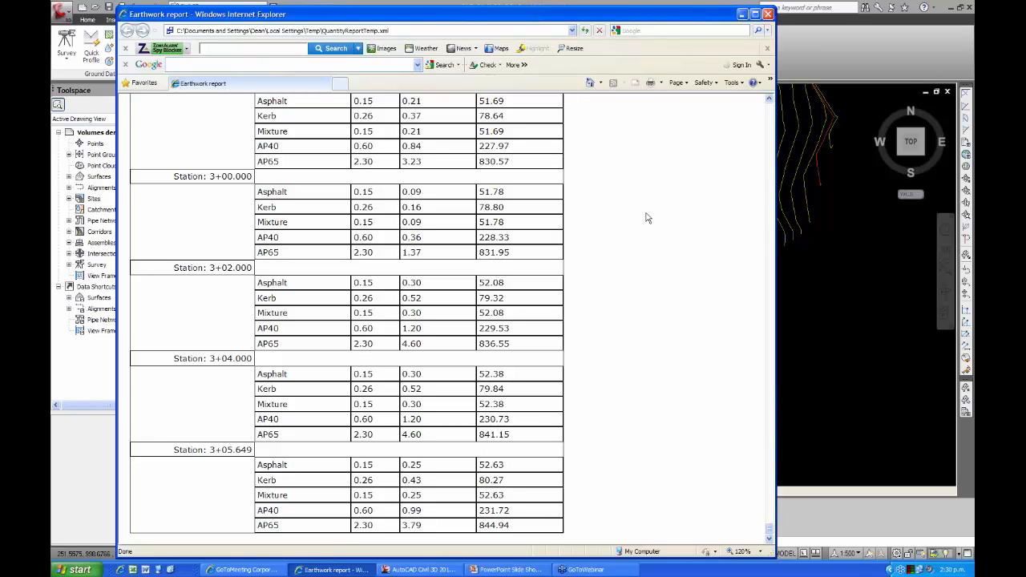
click(767, 16)
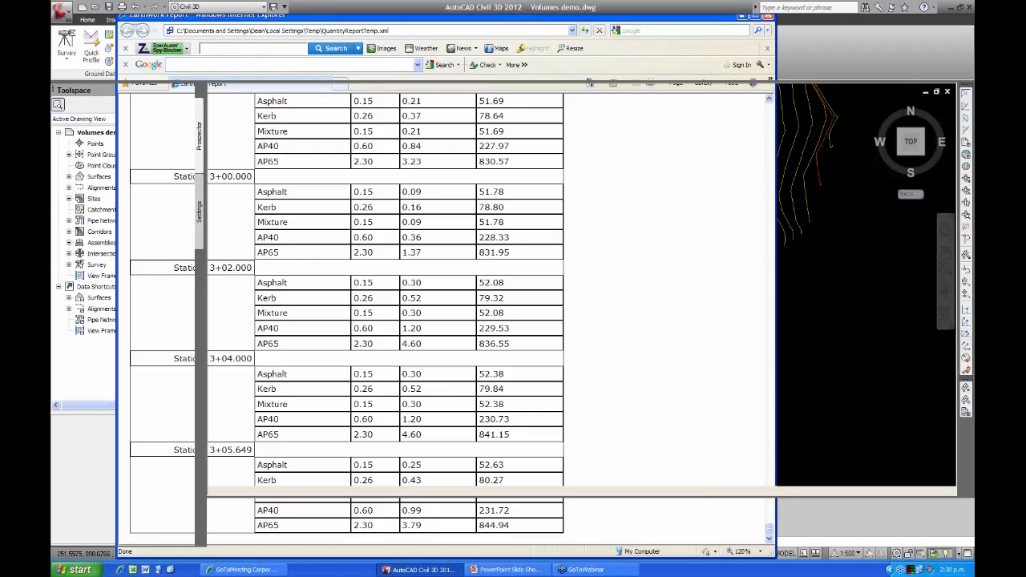
Examine how the main road's sample lines cross the side-road intersection at chainage 240.
scroll(424, 244, up, 5)
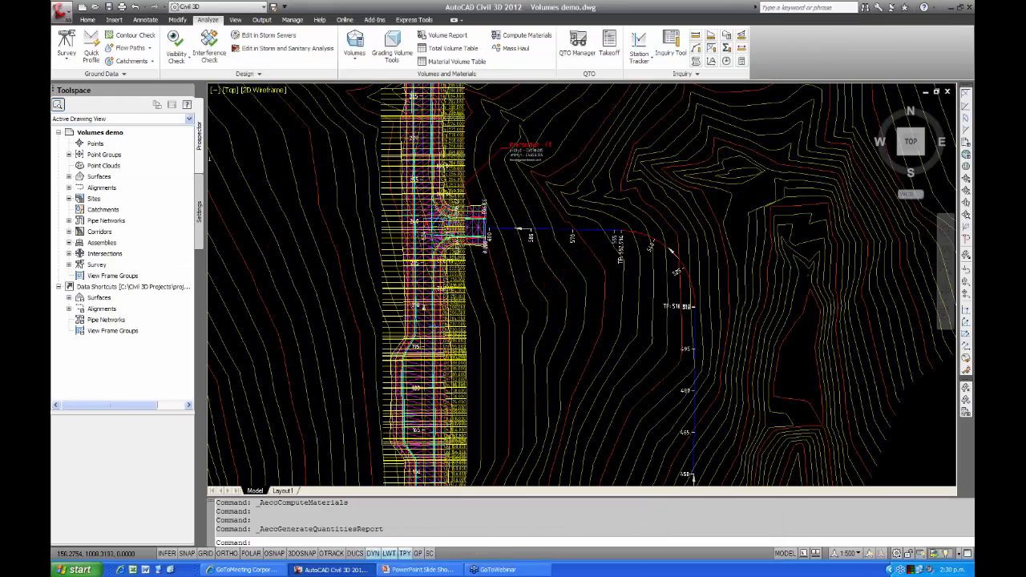
scroll(394, 303, up, 2)
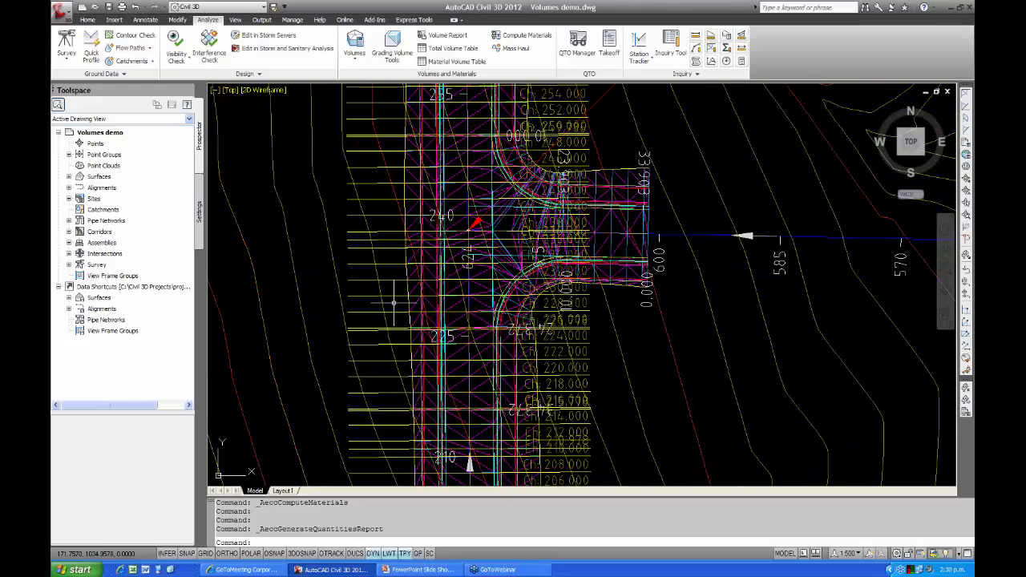
scroll(394, 303, down, 3)
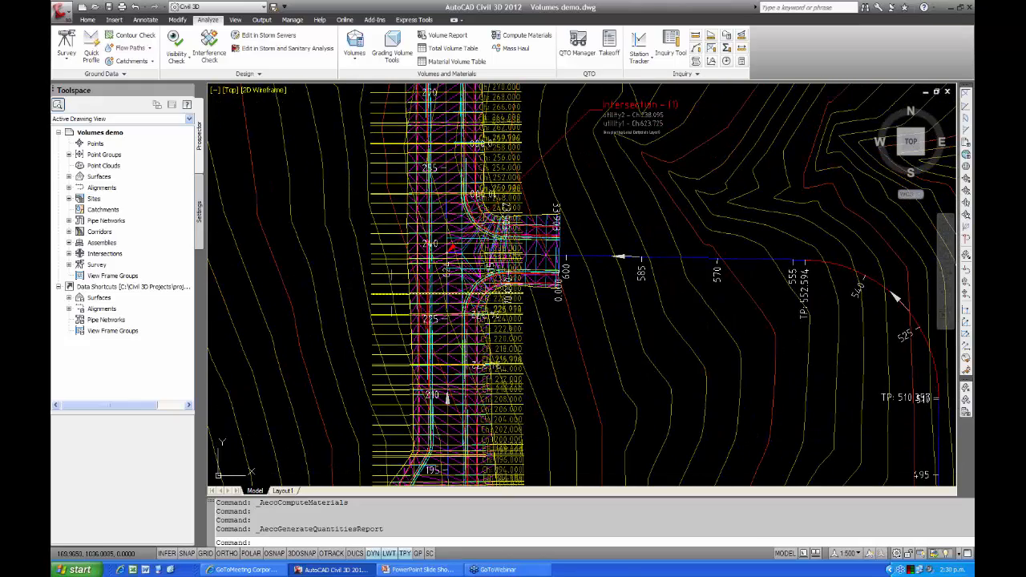
scroll(397, 265, down, 3)
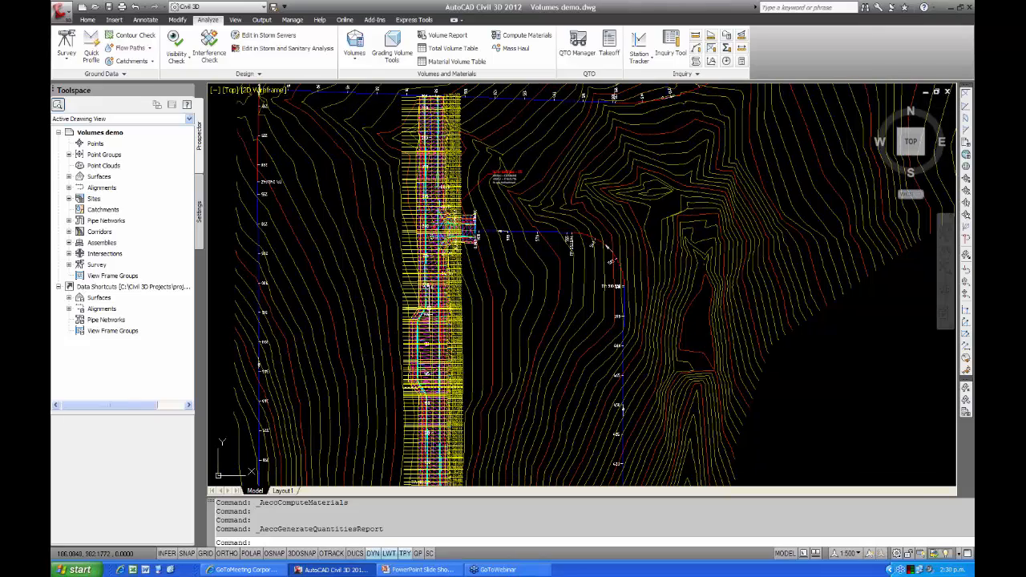
middle_drag(434, 256, 439, 324)
scroll(434, 281, up, 6)
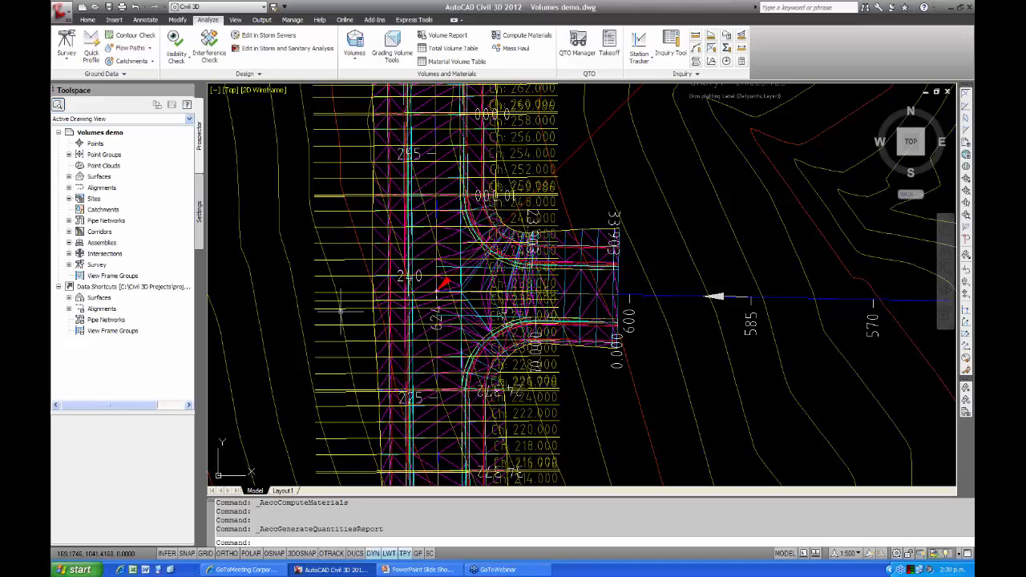
mouse_move(340, 311)
Outline the main road corridor past the intersection with the Area tool, leaving out the side-road bellmouth, and cancel the measurement.
click(711, 37)
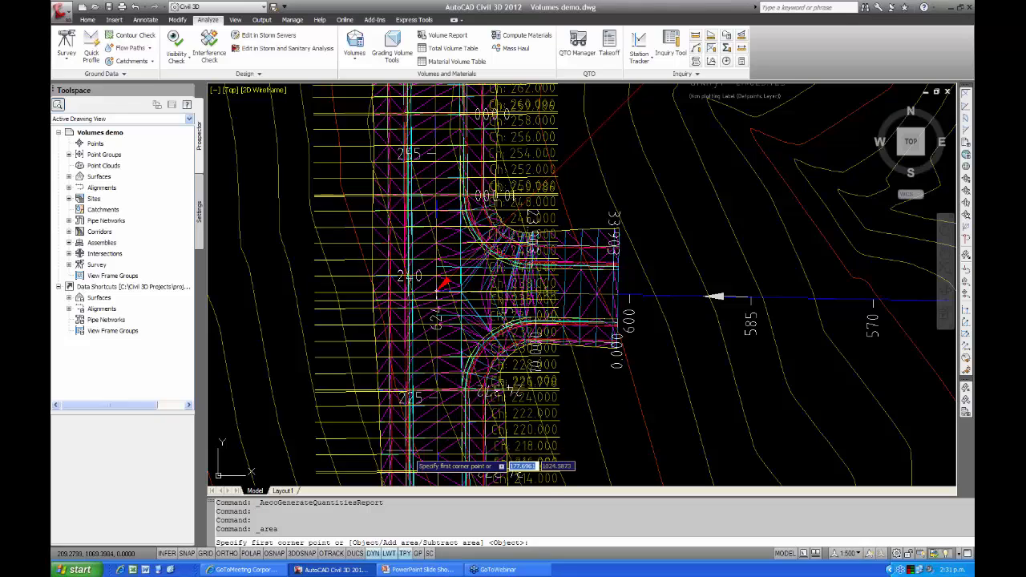
click(385, 481)
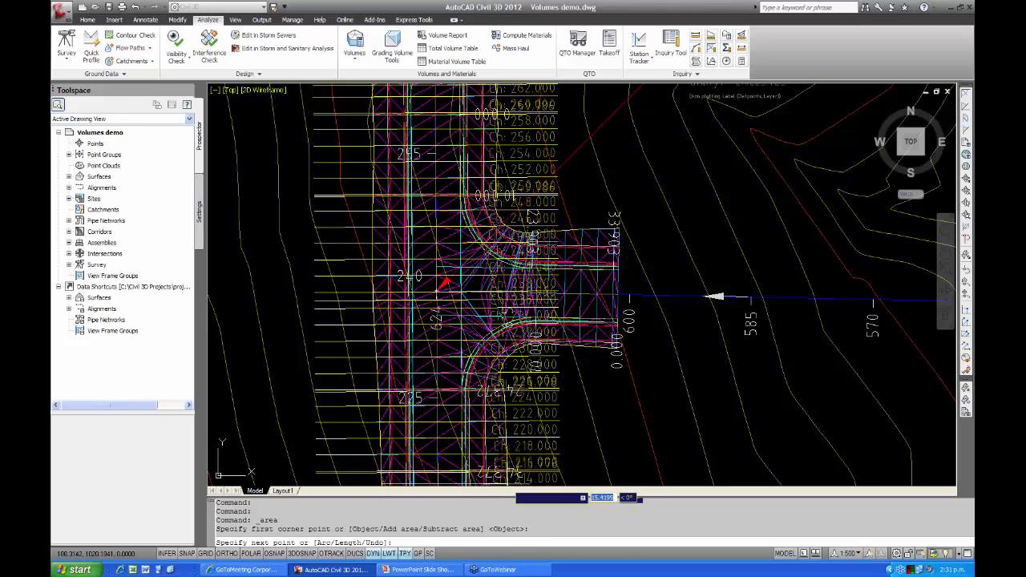
click(508, 481)
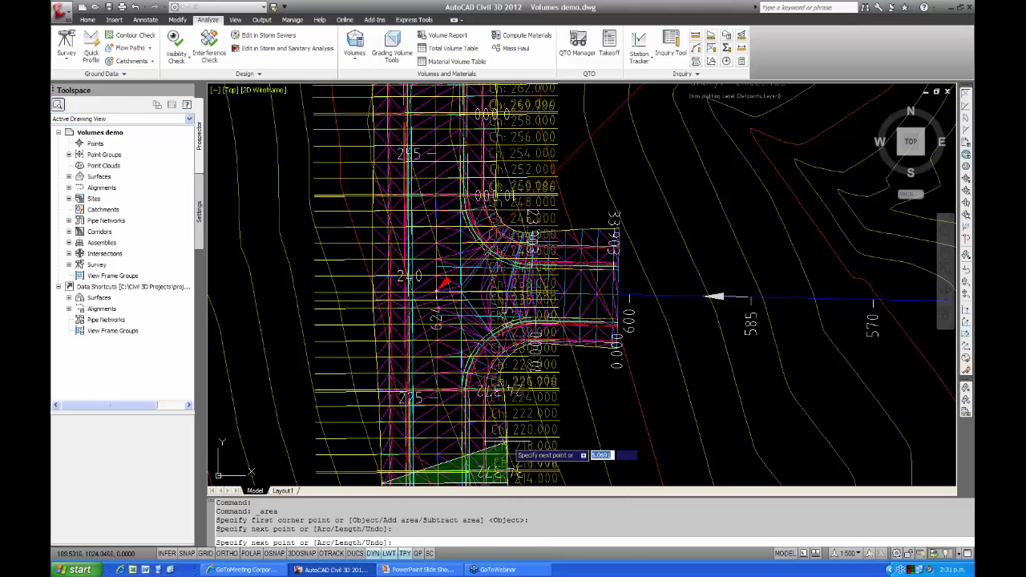
click(508, 437)
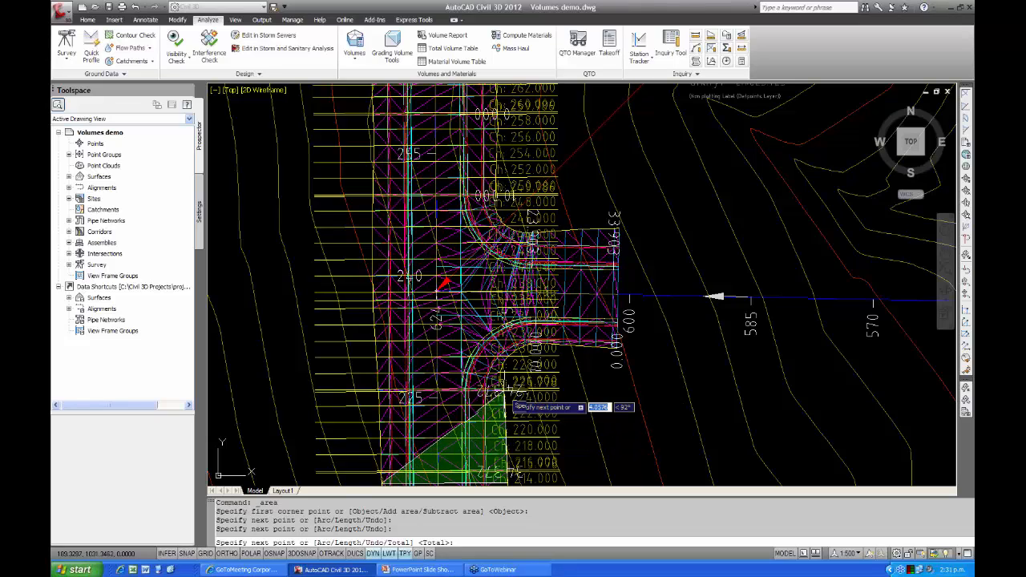
click(507, 391)
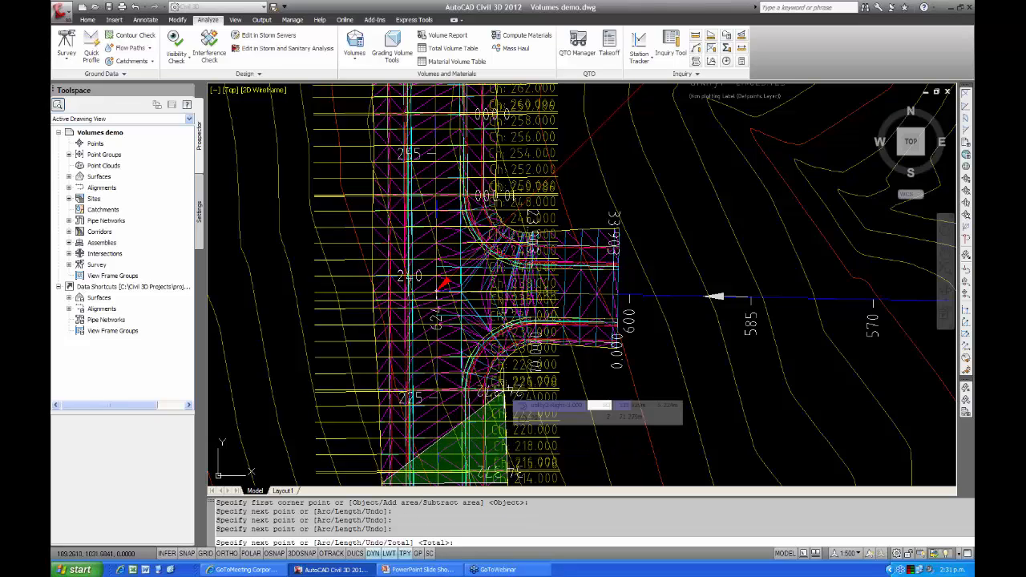
click(464, 392)
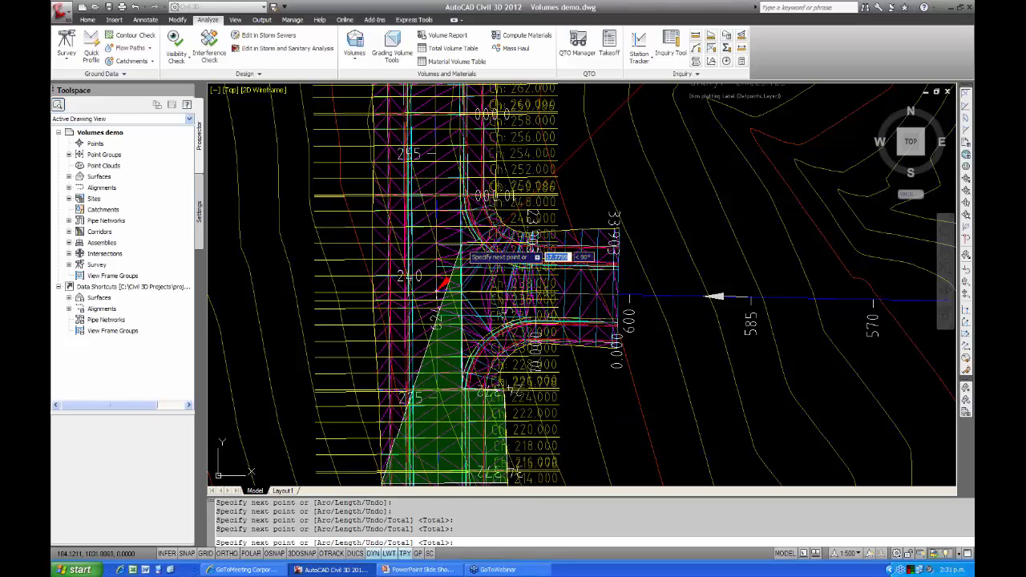
click(461, 212)
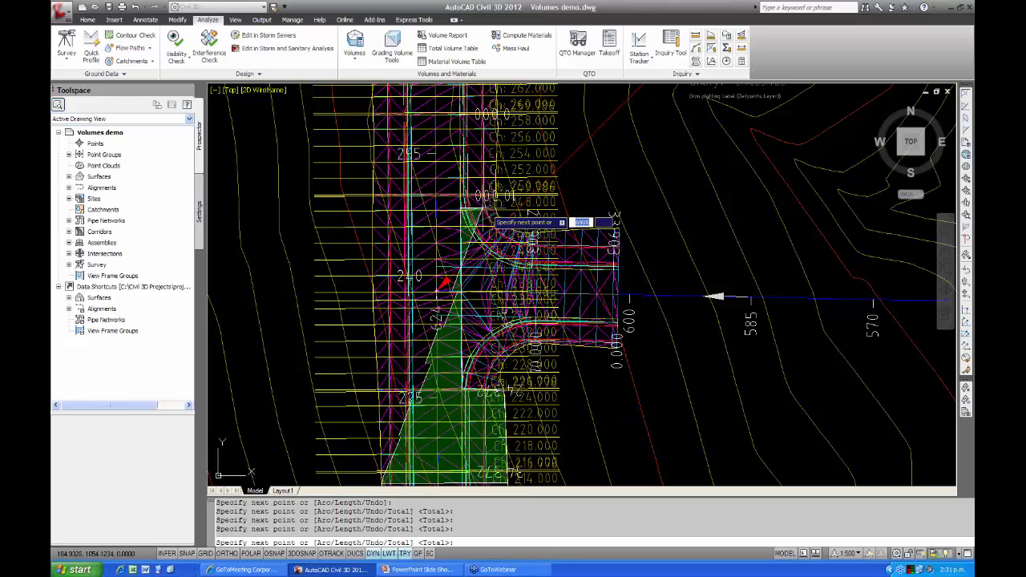
click(506, 113)
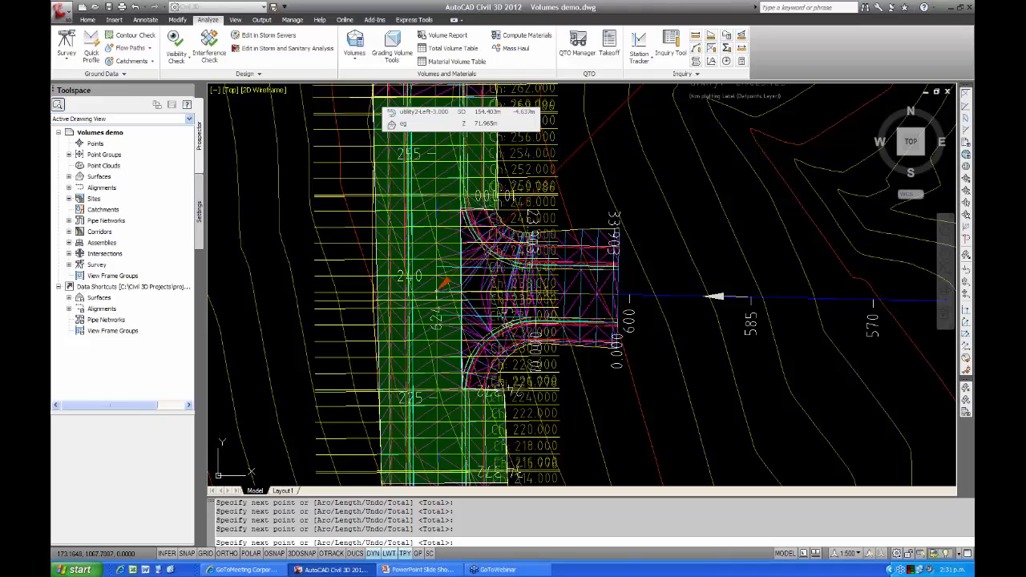
click(374, 97)
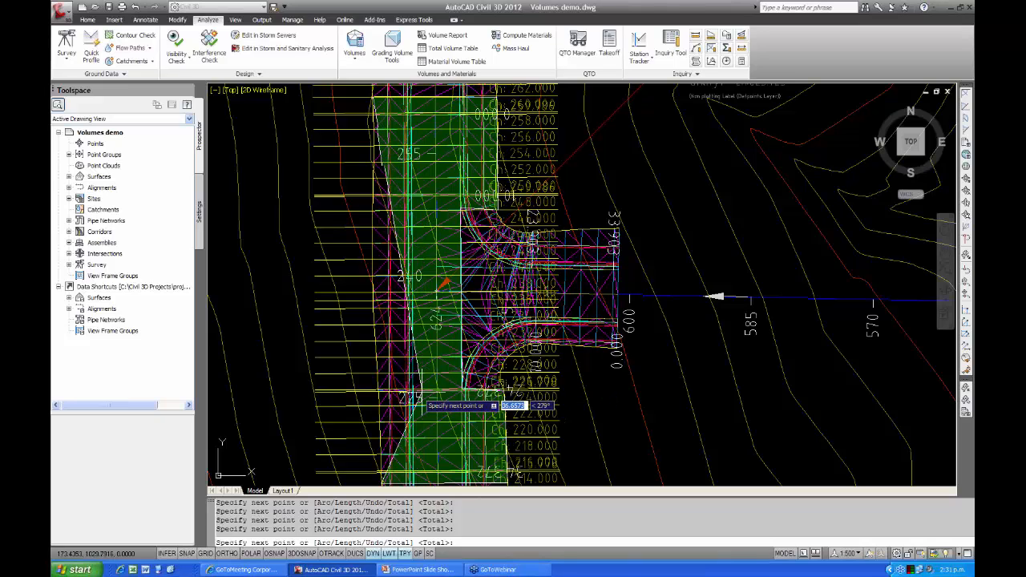
key(Escape)
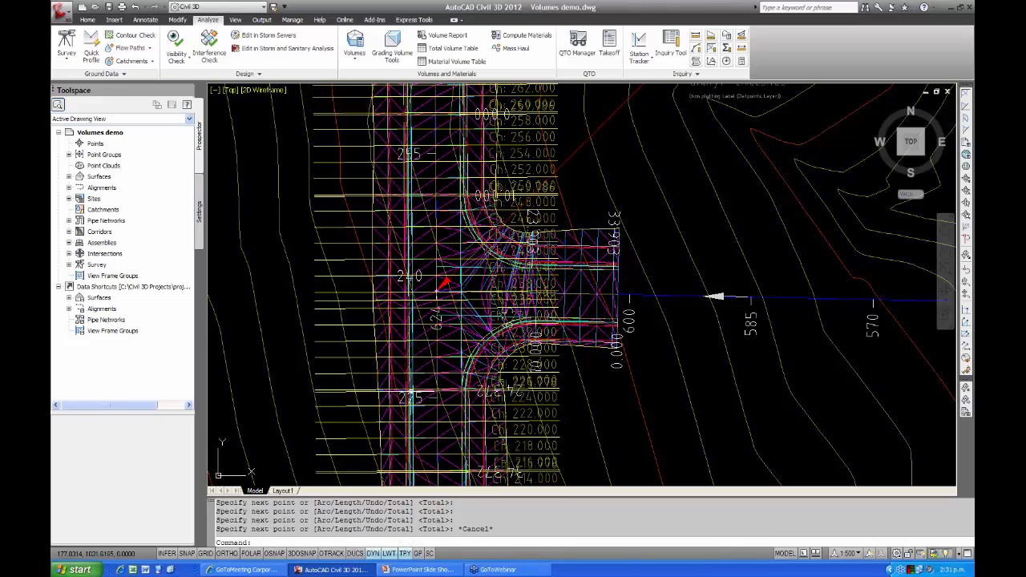
Outline the lower half of the side-road bellmouth with the Area tool, from the main road edge to the side-road centreline and around the kerb return.
click(710, 37)
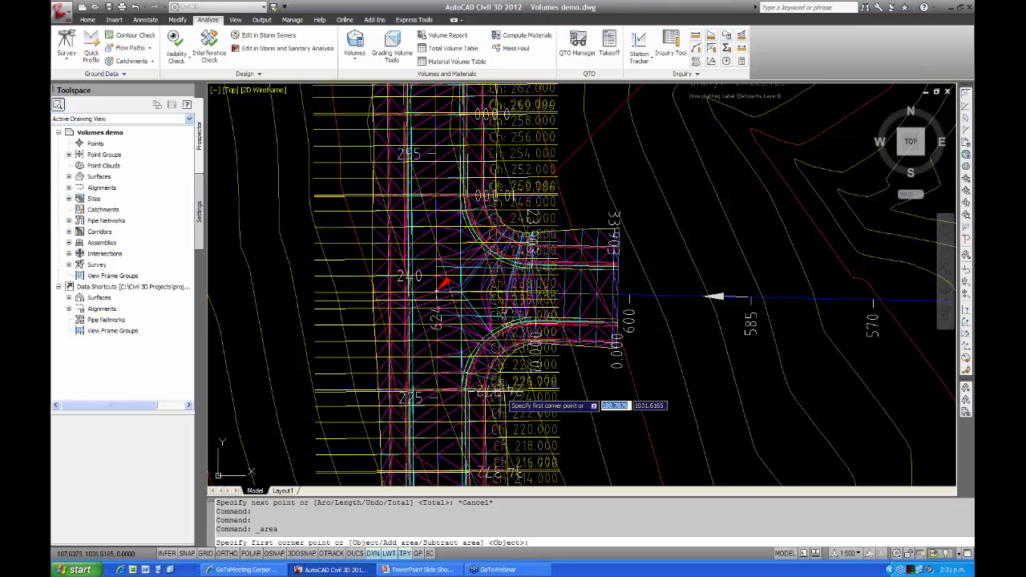
click(463, 388)
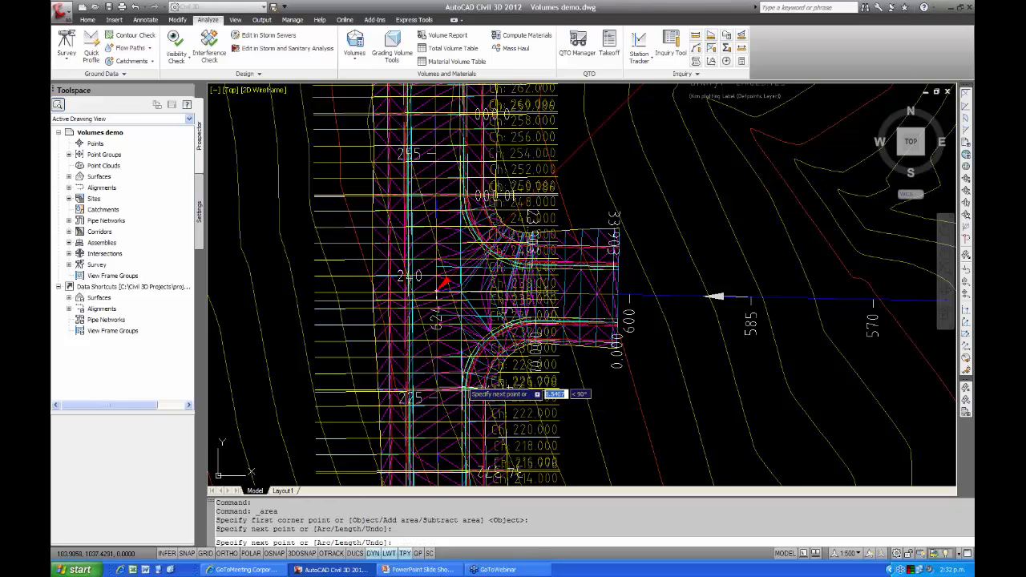
click(464, 297)
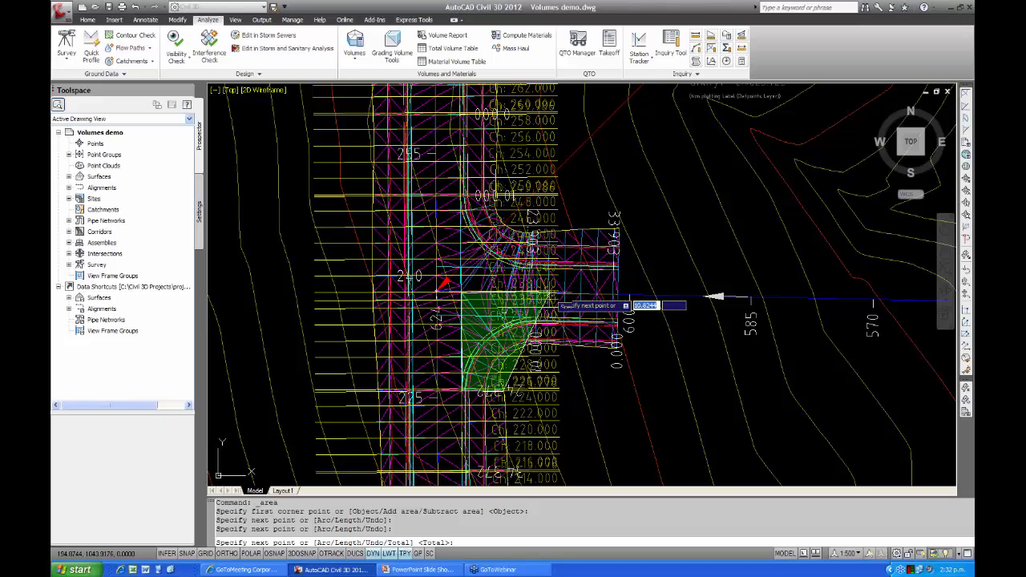
click(549, 293)
click(547, 348)
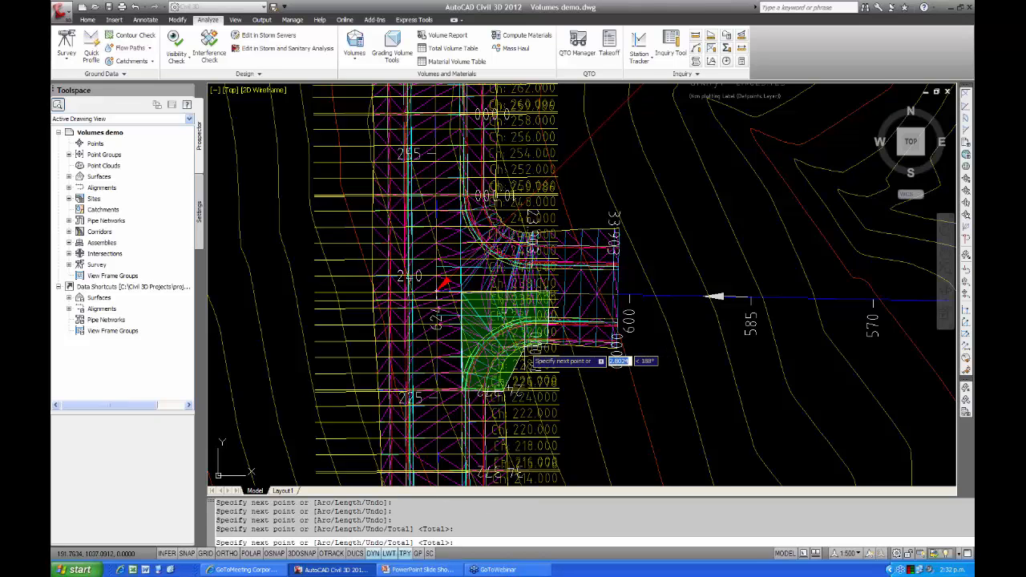
click(517, 358)
click(507, 359)
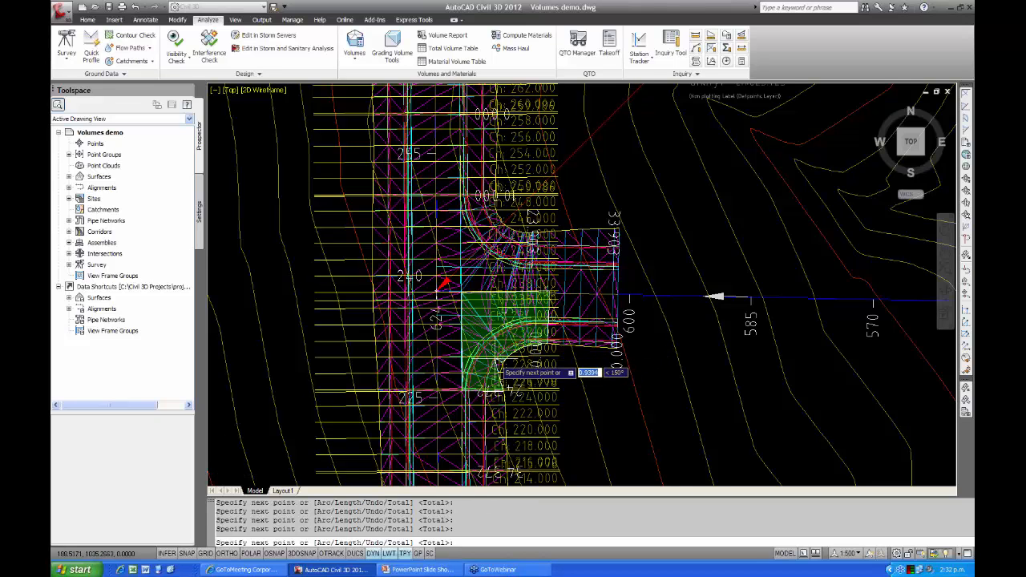
Examine how the sample lines cross the outlined bellmouth area and side road, and cancel the area measurement.
scroll(492, 361, up, 2)
scroll(496, 359, up, 1)
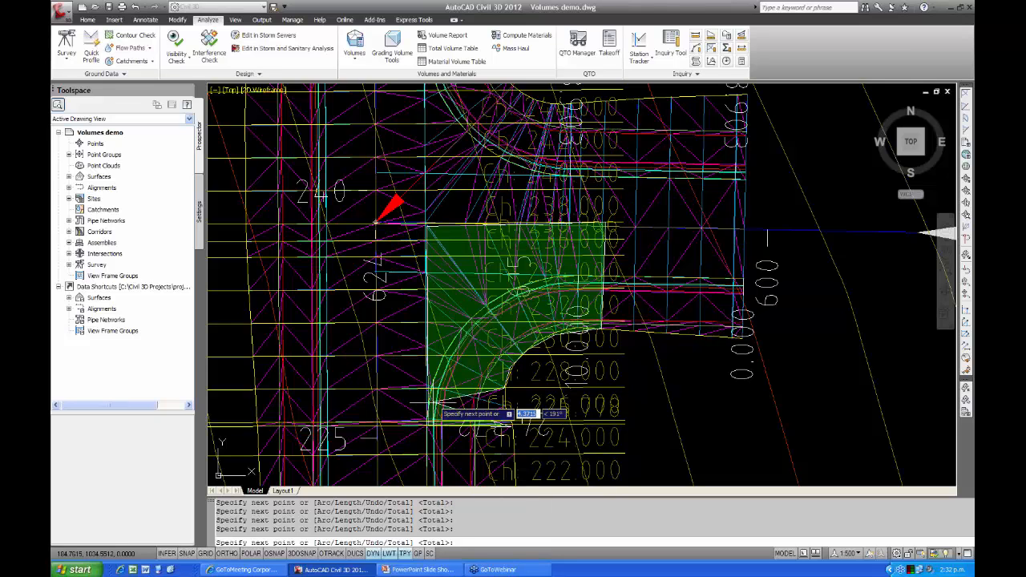
scroll(529, 314, down, 3)
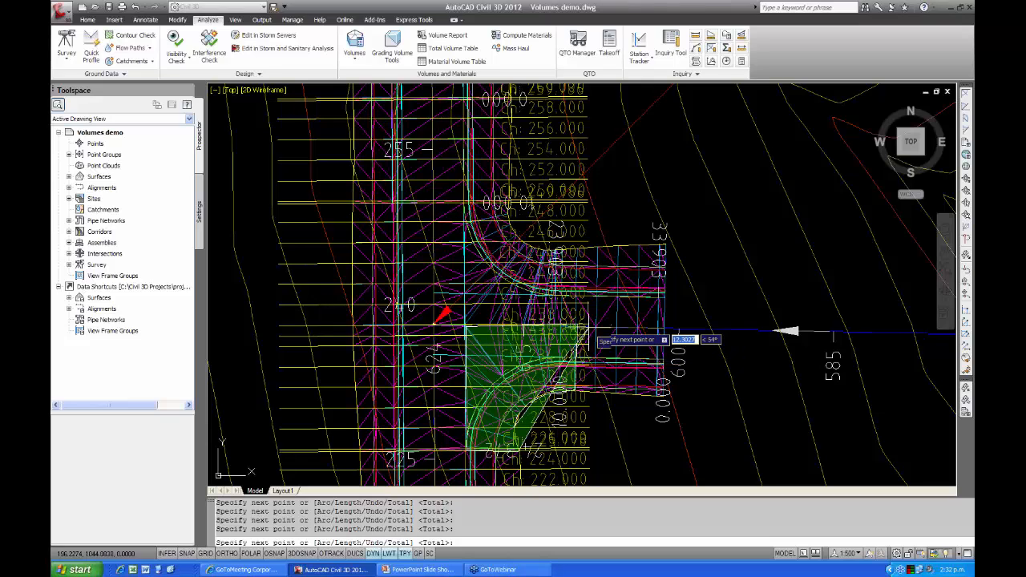
scroll(605, 351, down, 3)
middle_drag(603, 341, 458, 341)
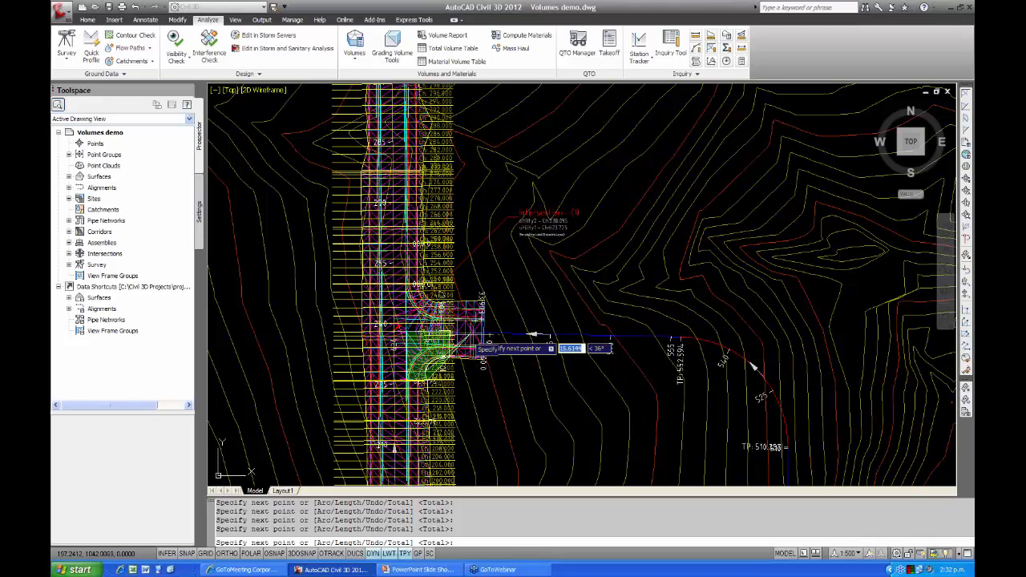
scroll(449, 334, up, 3)
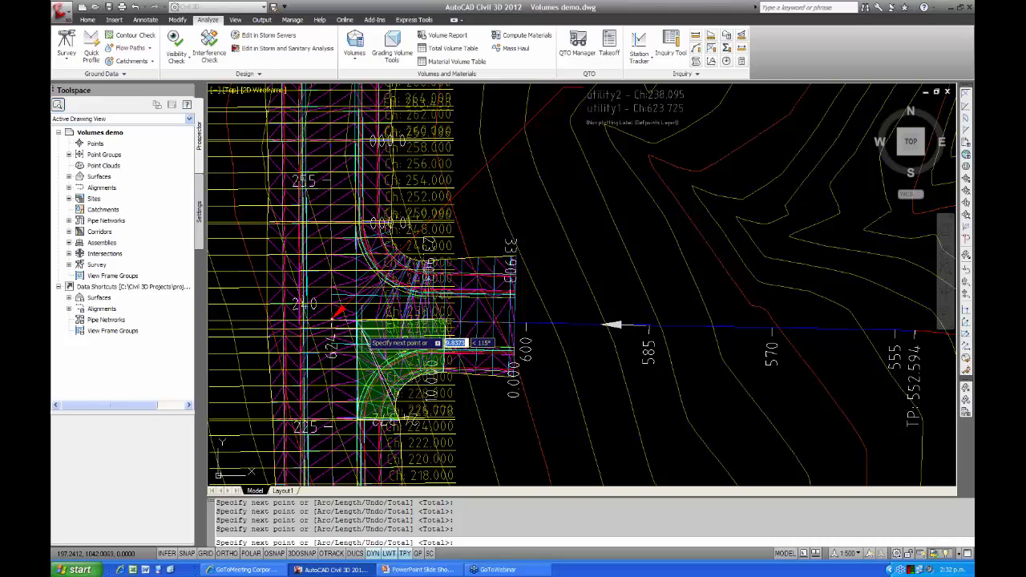
scroll(368, 328, up, 3)
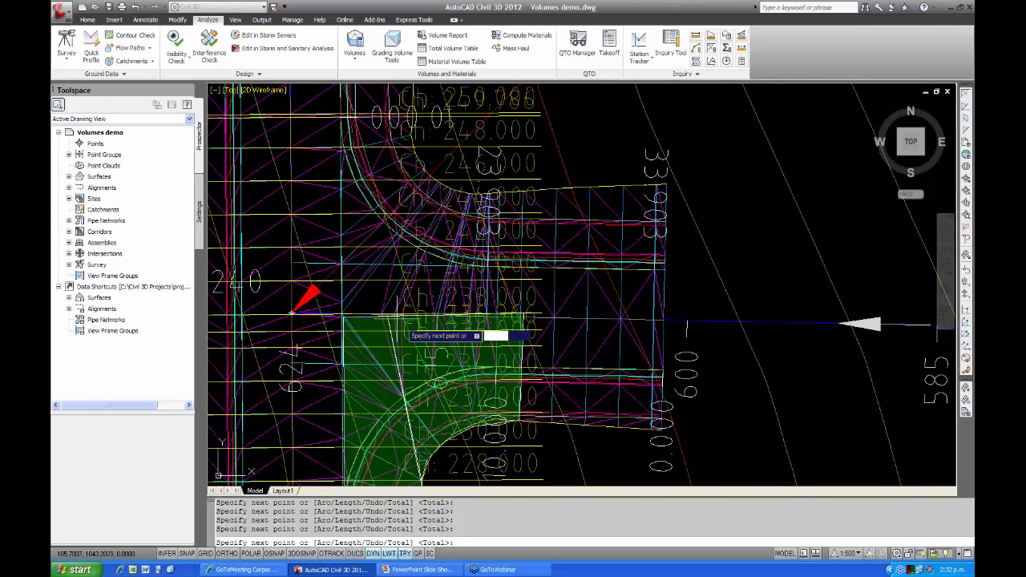
middle_drag(417, 413, 434, 313)
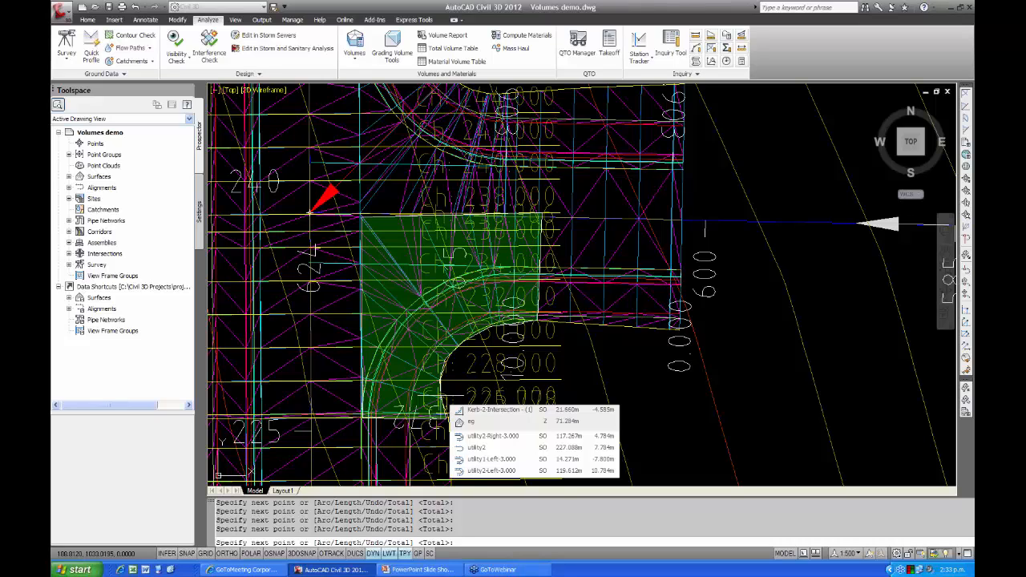
key(Escape)
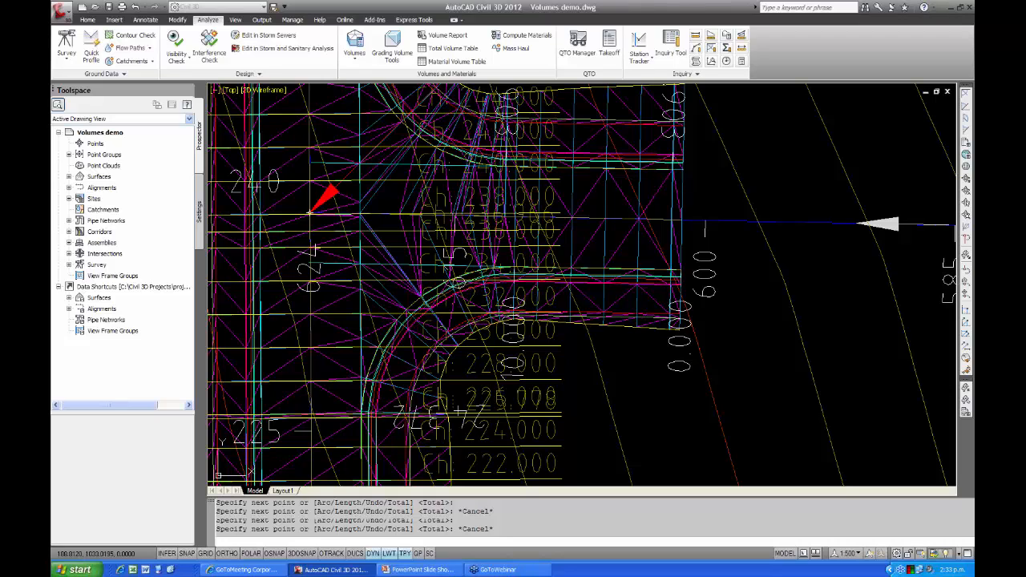
scroll(432, 332, down, 4)
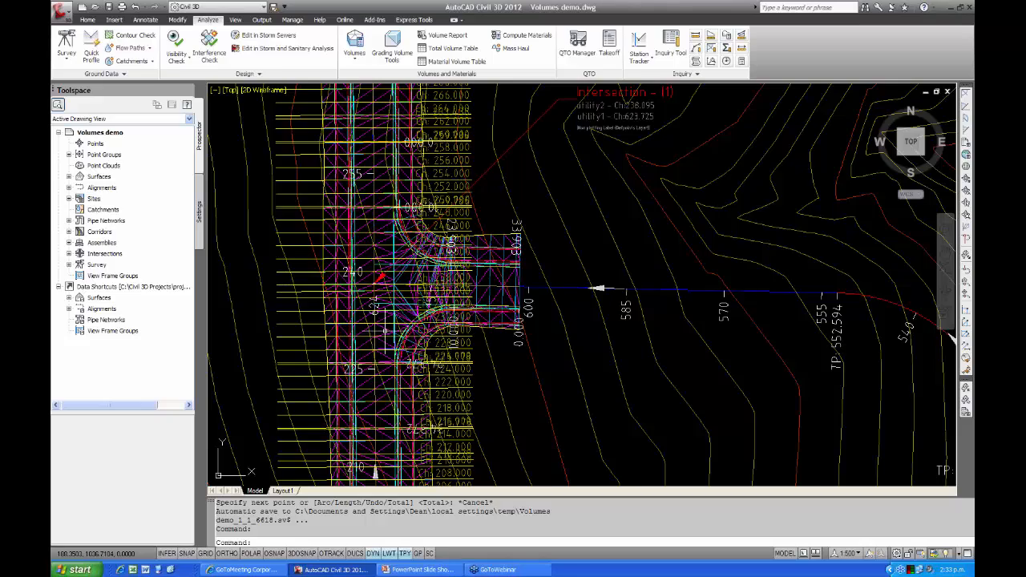
scroll(385, 328, down, 5)
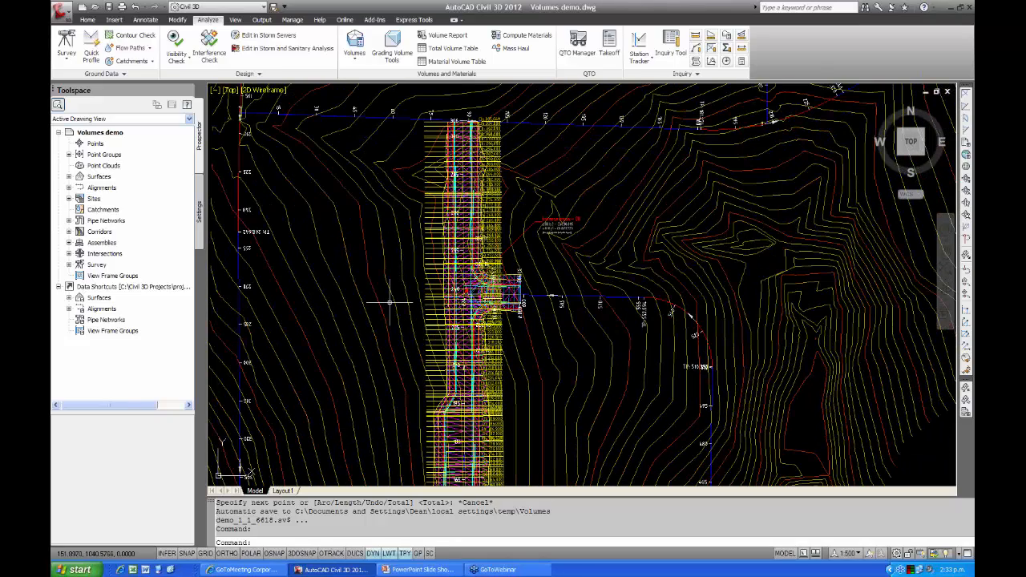
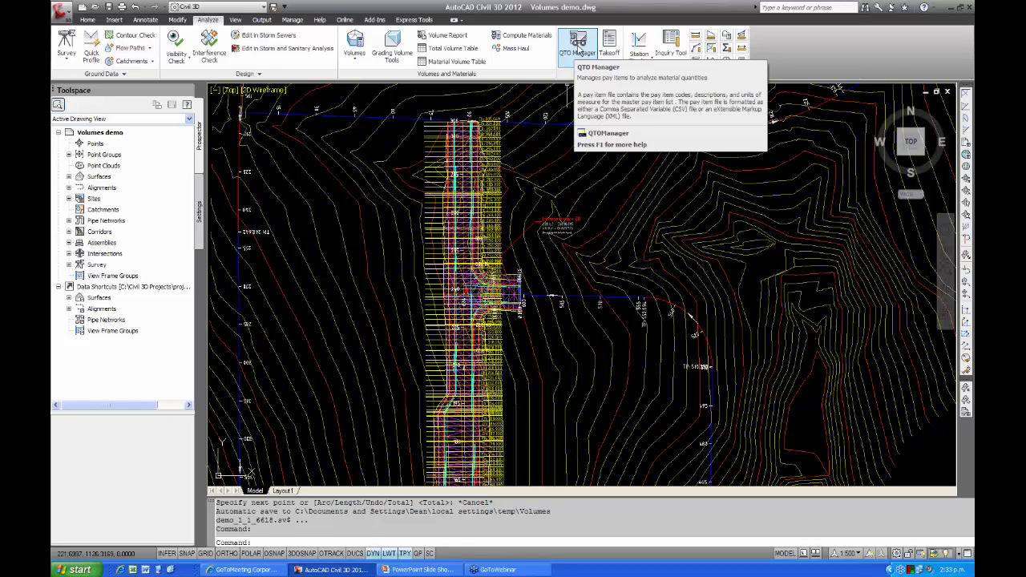
Open the QTO Manager and review the Uncategorized pay items and their unit types down to the Kerb length item.
click(579, 47)
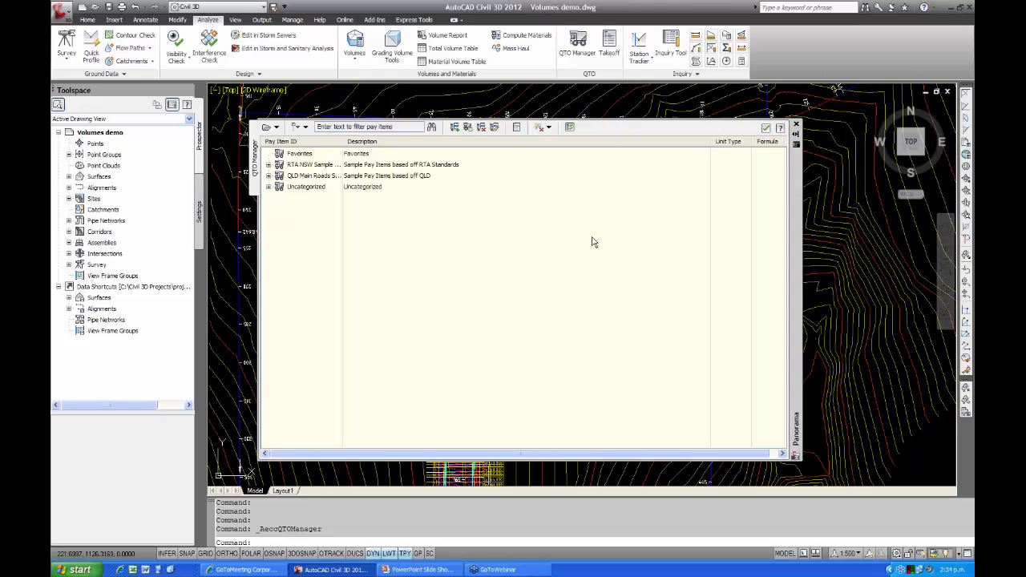
click(268, 186)
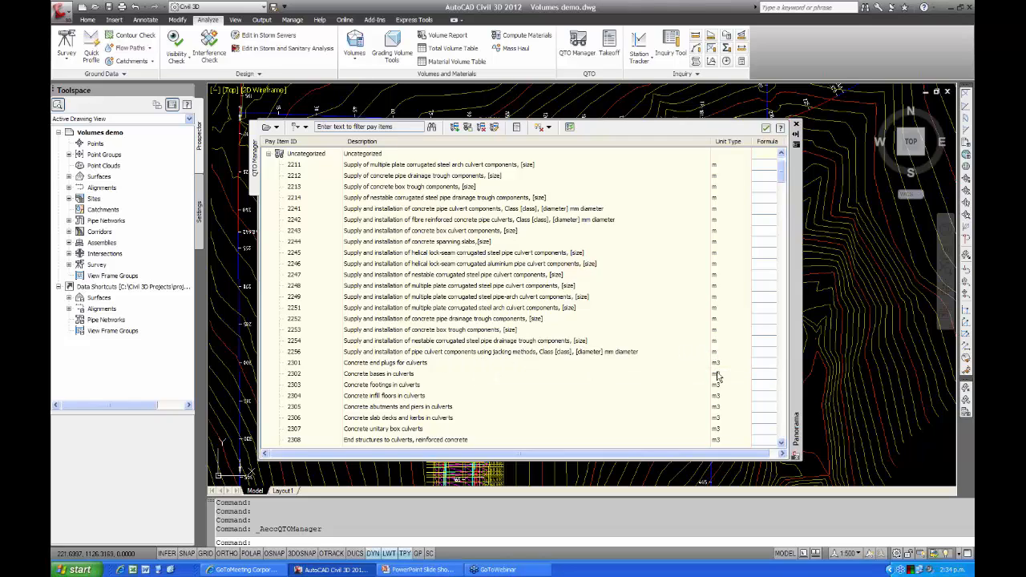
scroll(723, 340, down, 2)
scroll(681, 329, down, 4)
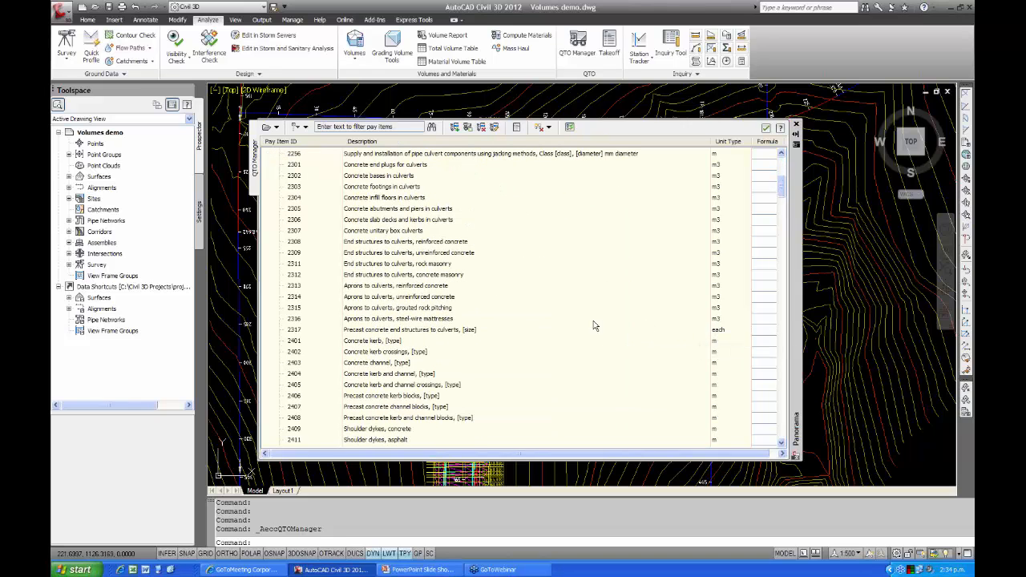
scroll(589, 326, up, 3)
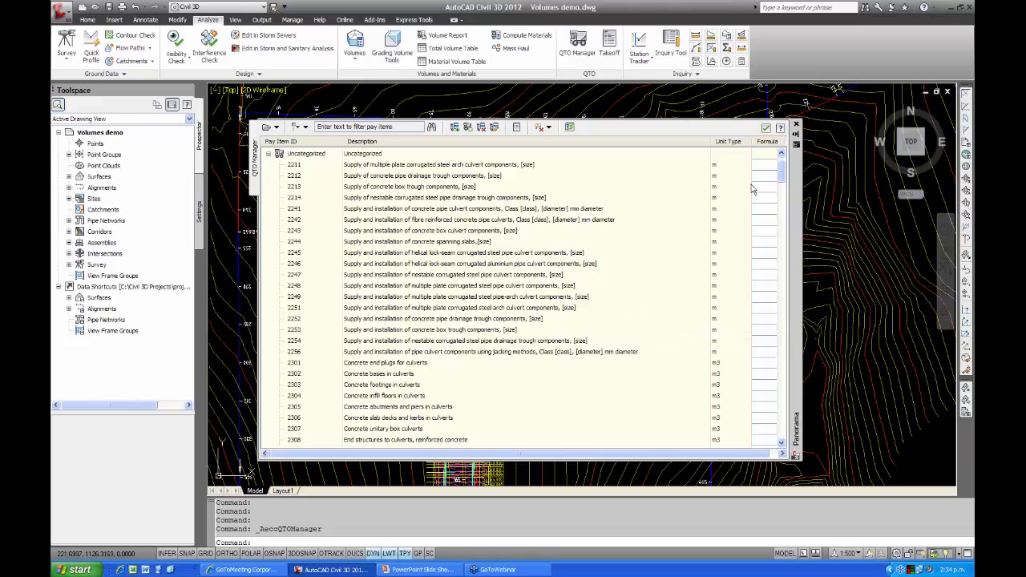
drag(782, 178, 784, 433)
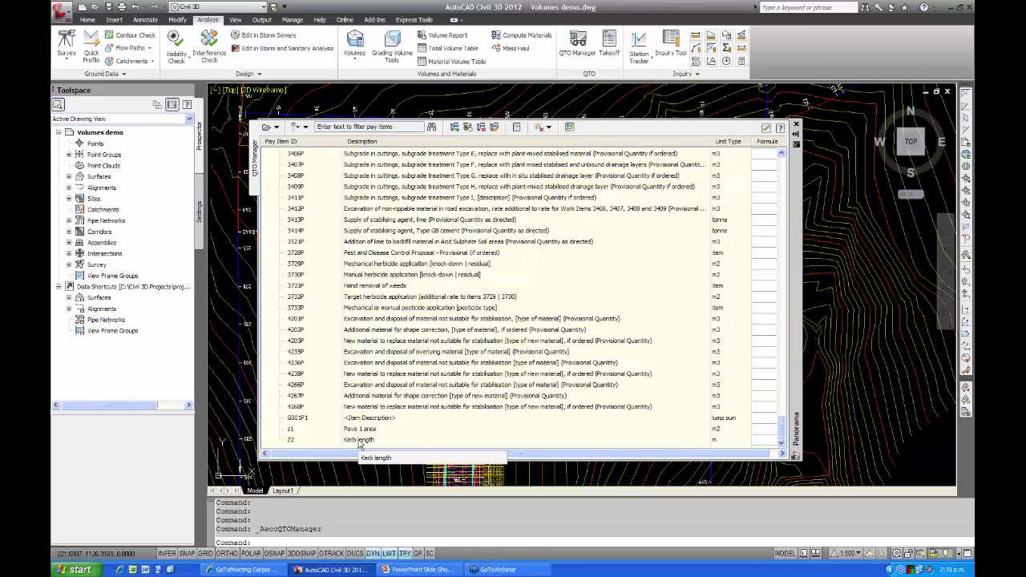
Open the Open Pay Item File dialog from the QTO Manager and shift it slightly upward.
click(277, 128)
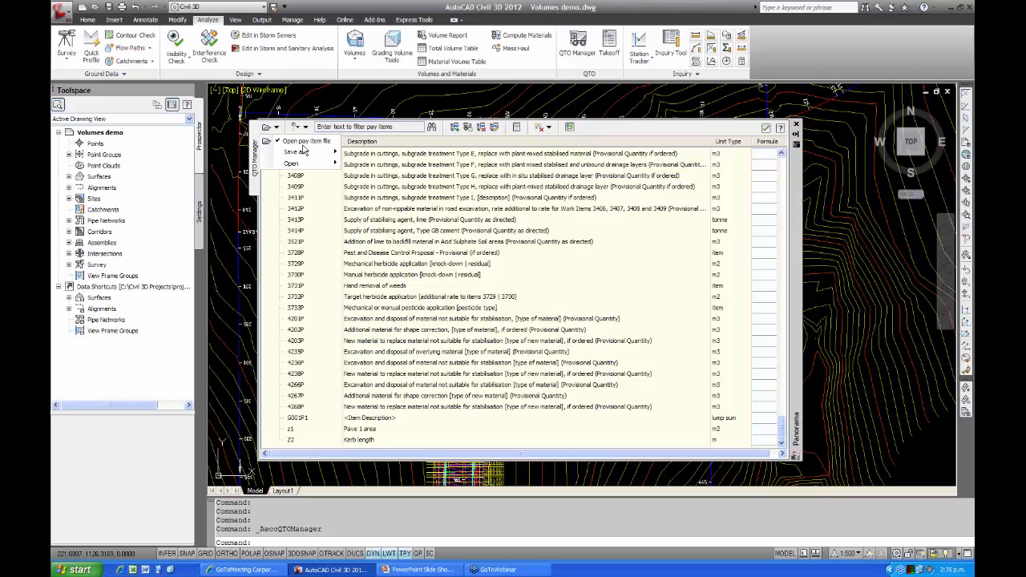
click(305, 143)
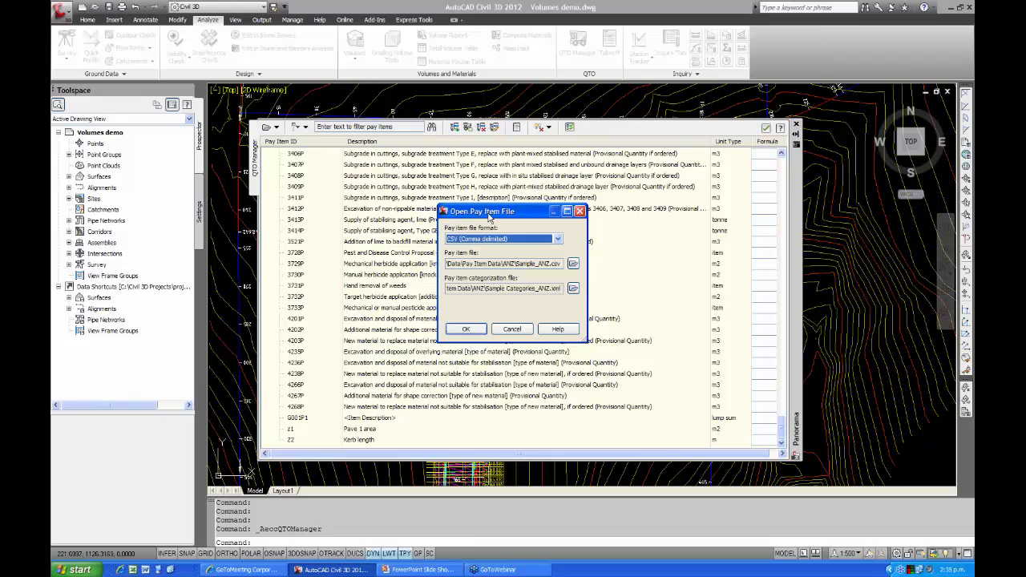
drag(487, 213, 487, 195)
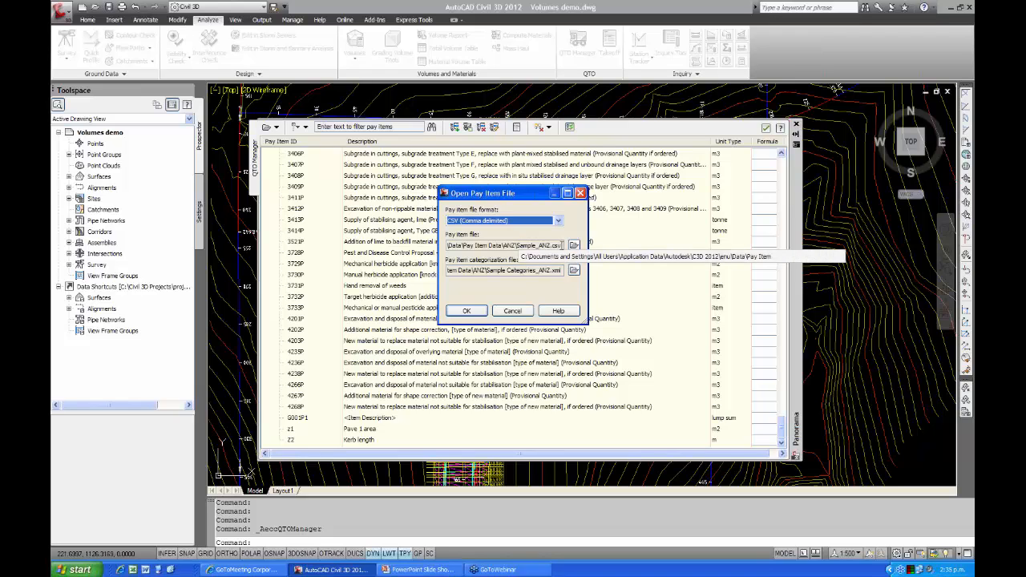
Try to copy the folder path of the Sample_ANZ.csv pay item file.
mouse_move(562, 246)
mouse_down()
mouse_move(515, 246)
mouse_move(562, 245)
mouse_up()
mouse_move(447, 245)
mouse_down()
mouse_move(563, 246)
mouse_move(449, 246)
mouse_up()
click(471, 246)
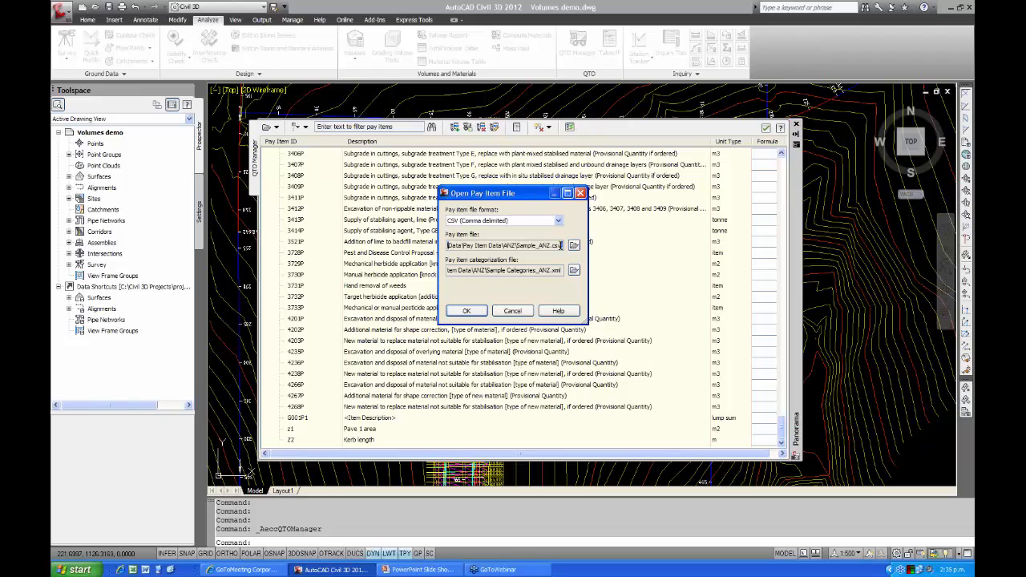
drag(563, 246, 446, 246)
mouse_move(448, 245)
mouse_down()
mouse_move(562, 246)
mouse_move(447, 245)
mouse_up()
click(549, 246)
drag(516, 245, 447, 245)
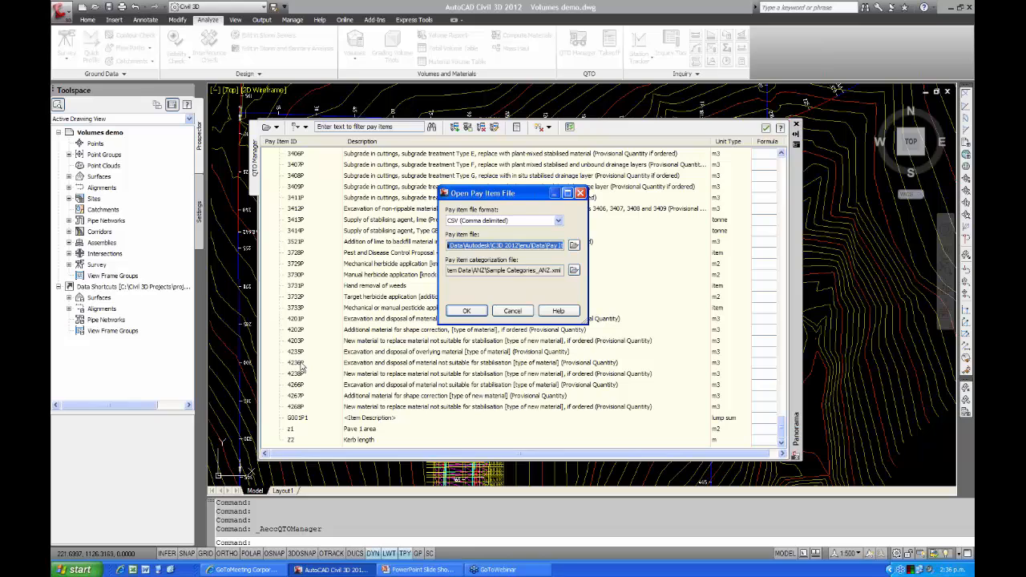
Open a Windows Explorer window, paste the copied pay item folder path as its address, and move the window clear of the dialog.
key(super+e)
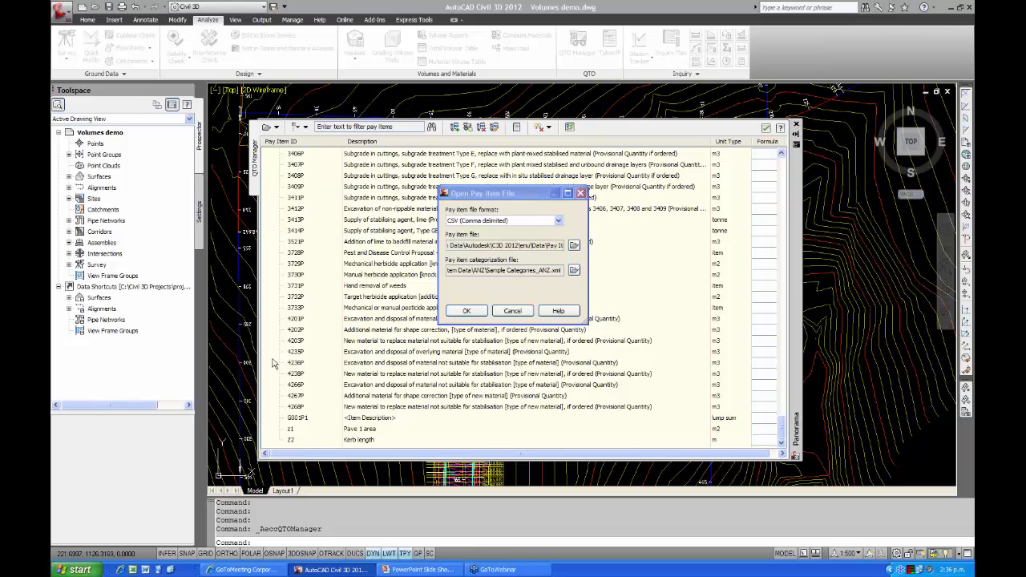
click(364, 193)
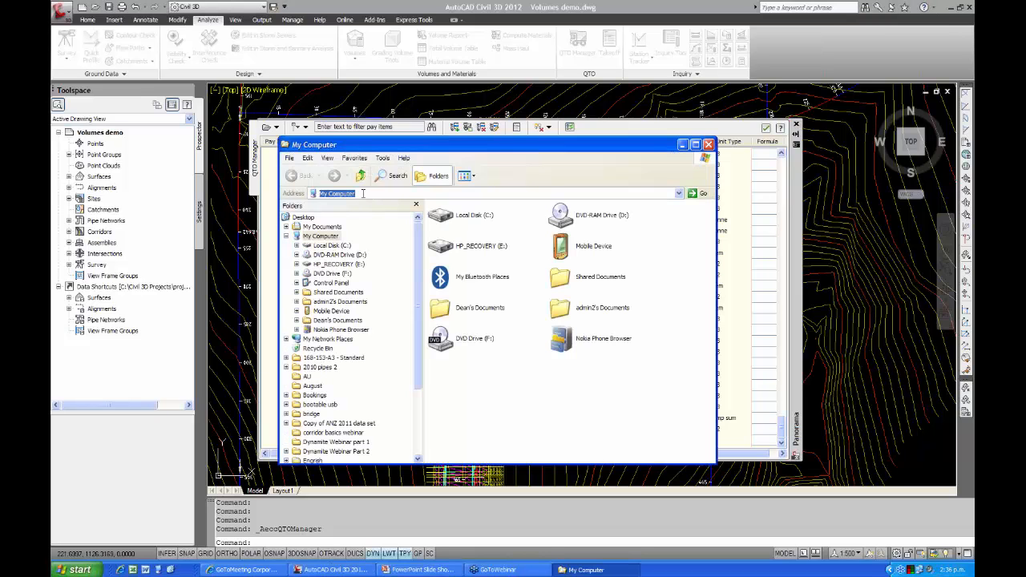
key(ctrl+v)
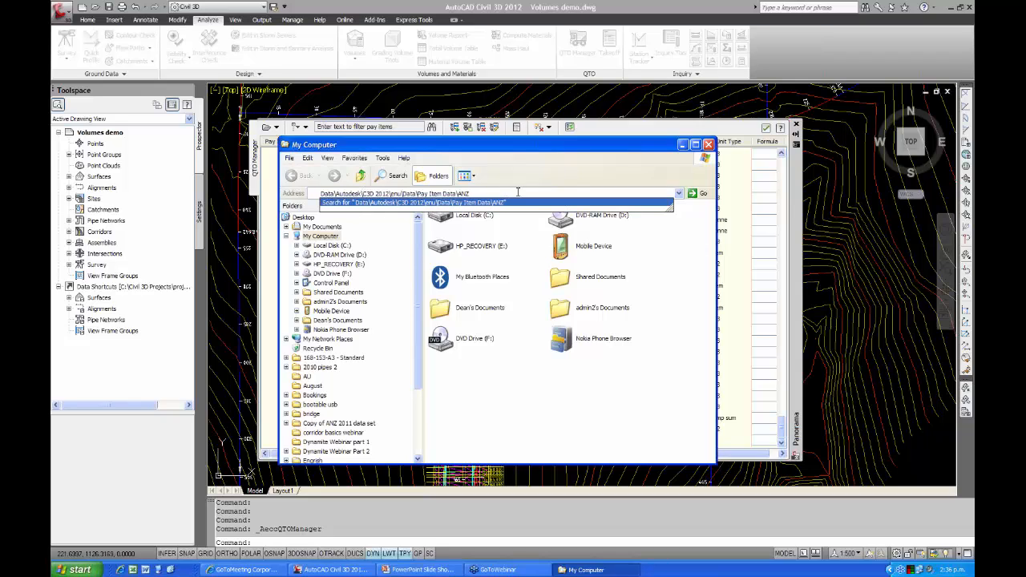
click(679, 194)
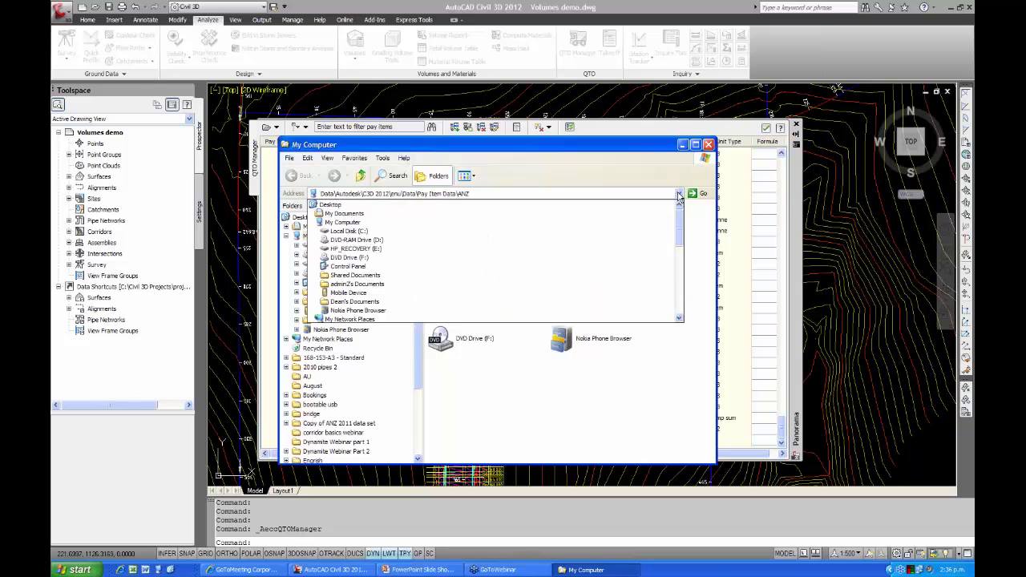
click(679, 194)
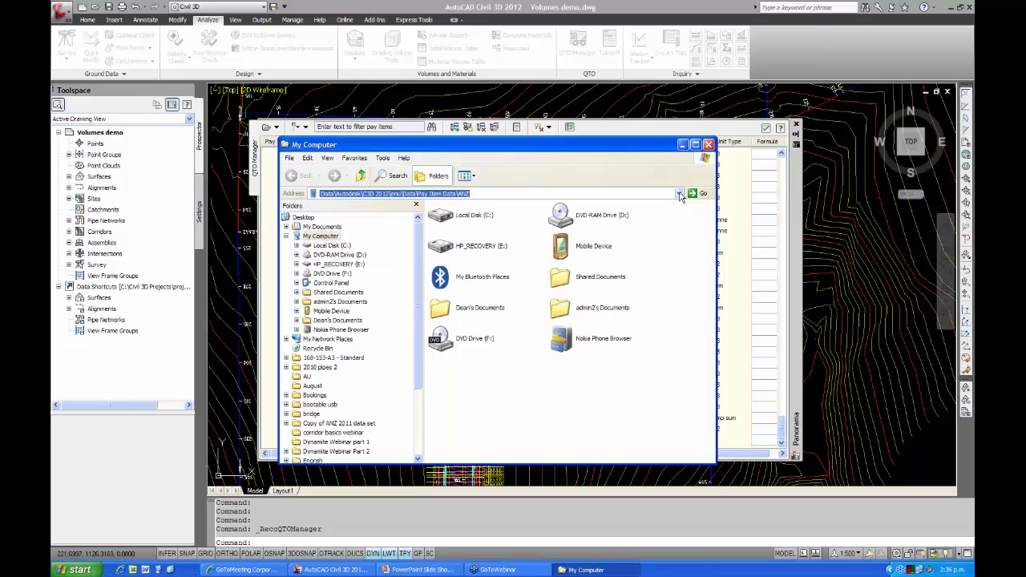
drag(641, 148, 611, 321)
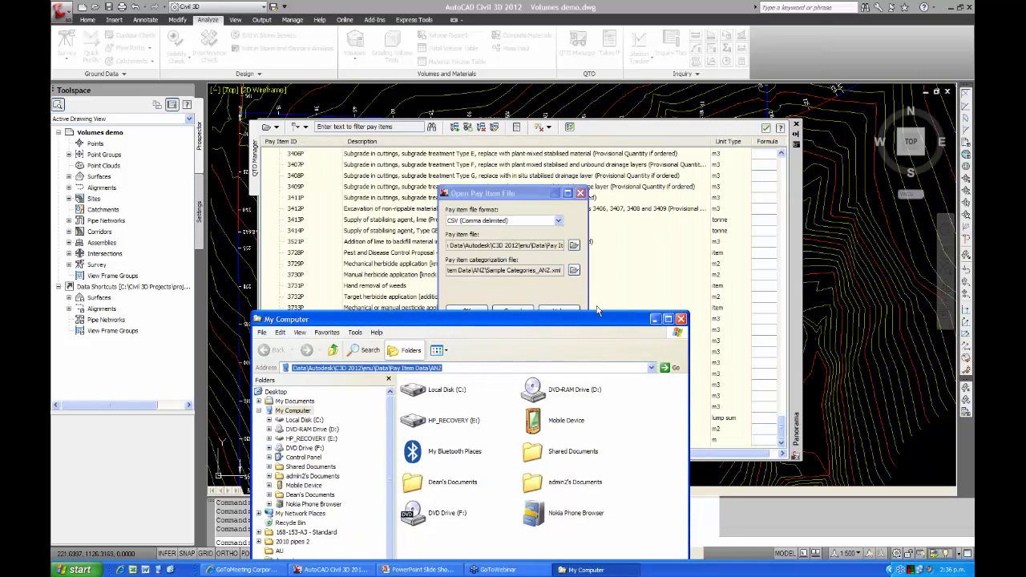
Copy the beginning of the pay item file path, starting at C:\Documents and Settings, from the Open Pay Item File dialog.
click(523, 245)
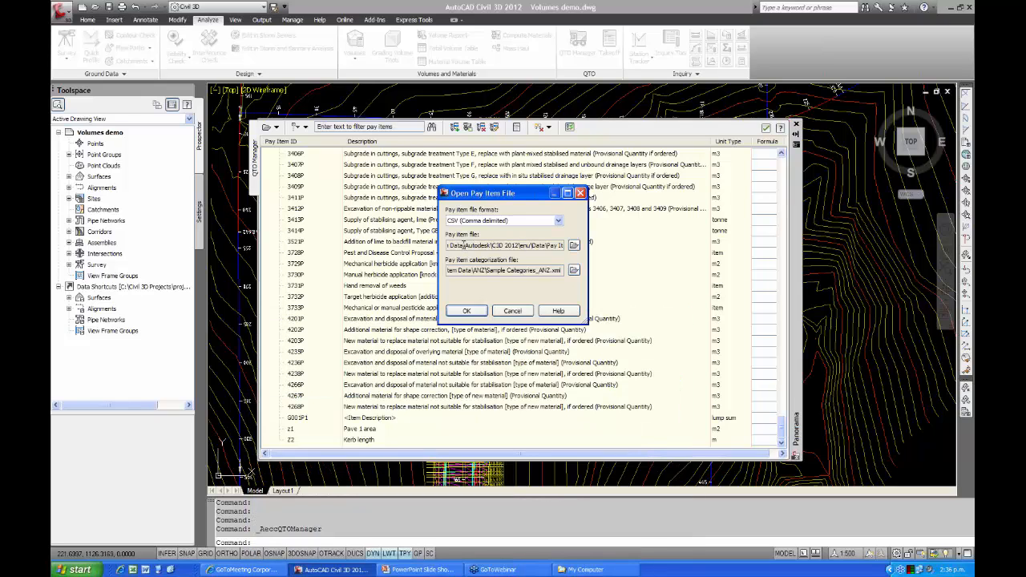
drag(459, 244, 447, 244)
key(Right)
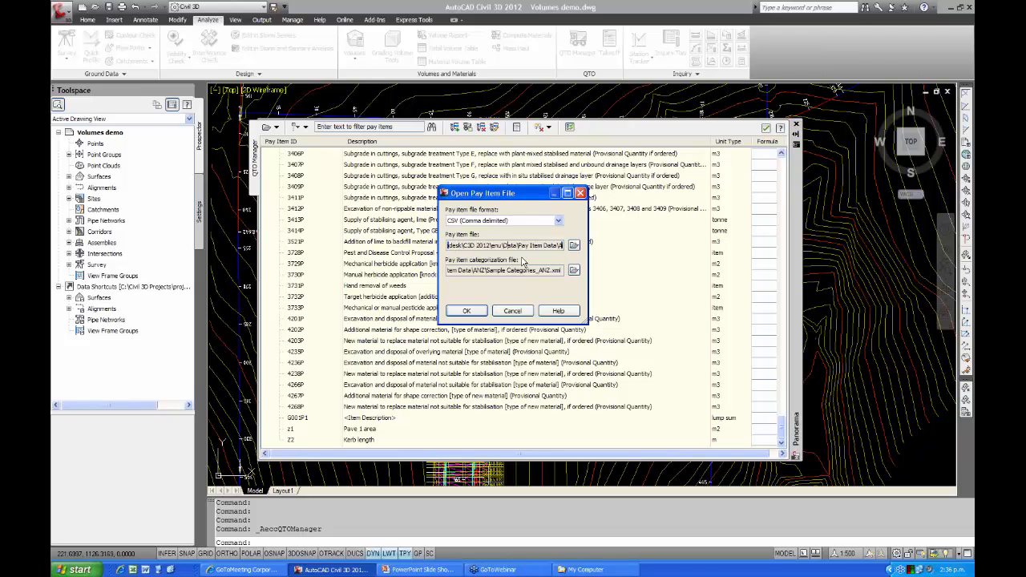
key(Left)
key(Left)
key(Left)
key(Left)
key(Left)
key(Left)
key(Left)
key(Left)
key(Left)
key(Left)
key(Left)
key(Left)
key(Left)
key(Left)
key(Left)
key(Left)
key(Left)
key(Left)
key(Left)
key(Left)
key(Left)
key(Left)
key(Left)
key(Left)
key(Left)
key(Left)
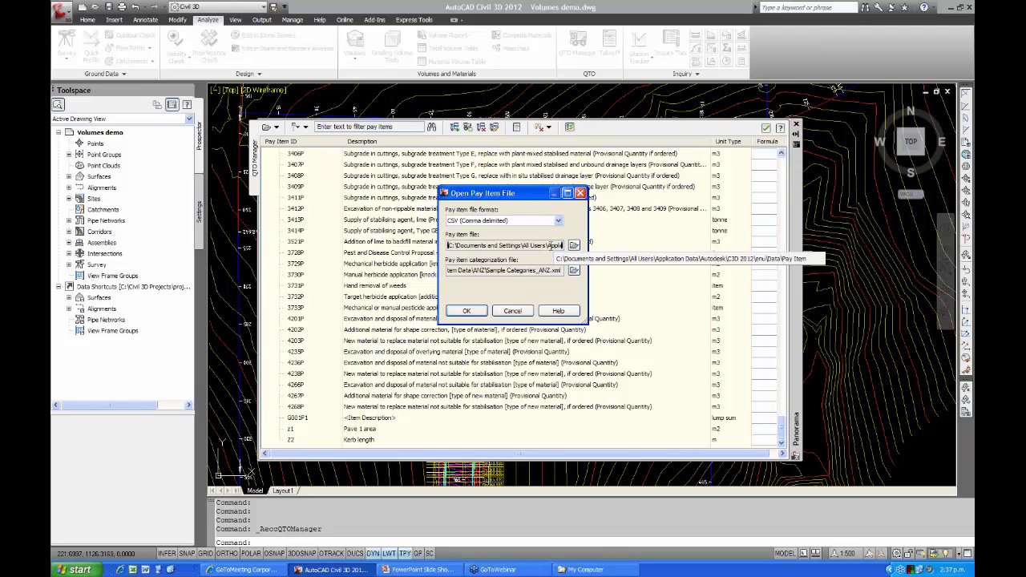
double_click(559, 245)
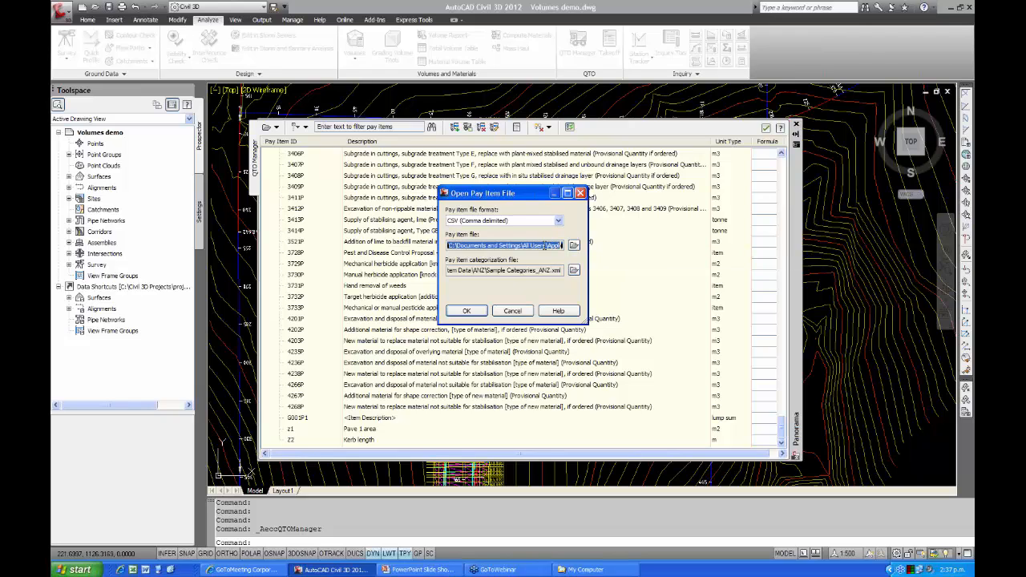
Switch to the Explorer window and prefix its address with the copied path start, C:\Documents and Settings\All Users\Appl.
click(594, 569)
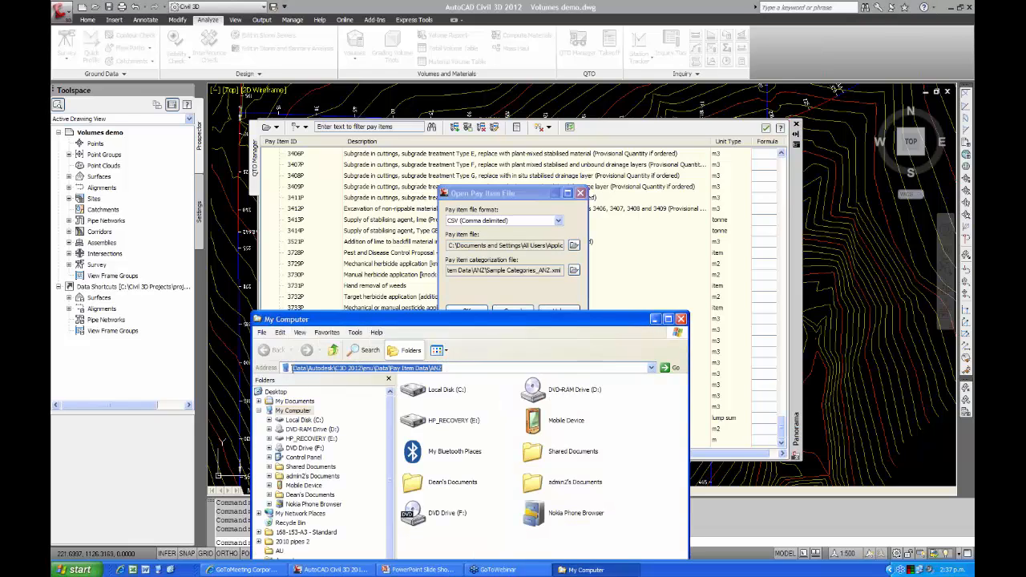
click(293, 368)
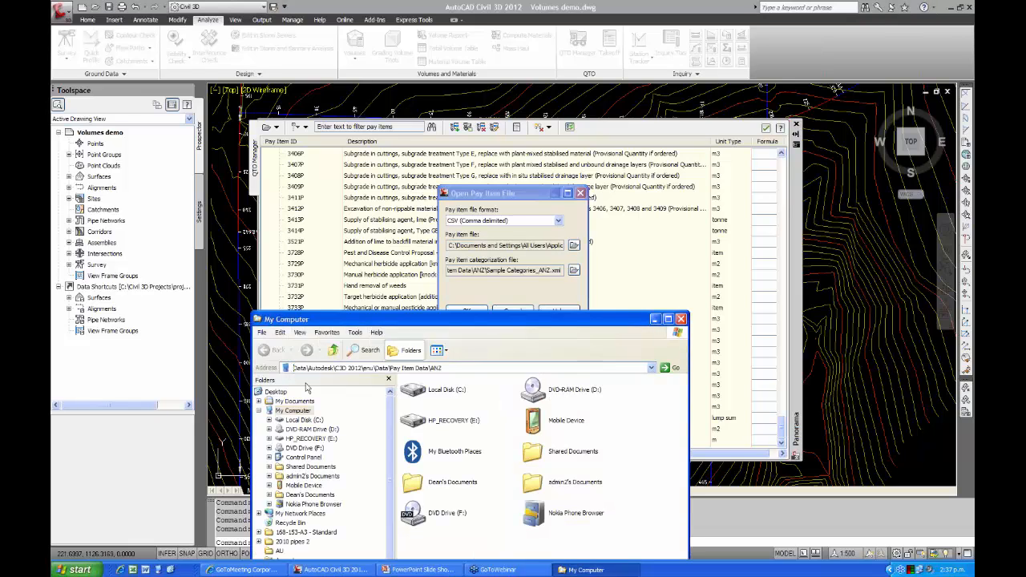
key(BackSpace)
key(BackSpace)
key(BackSpace)
key(BackSpace)
key(BackSpace)
key(BackSpace)
key(BackSpace)
key(BackSpace)
key(BackSpace)
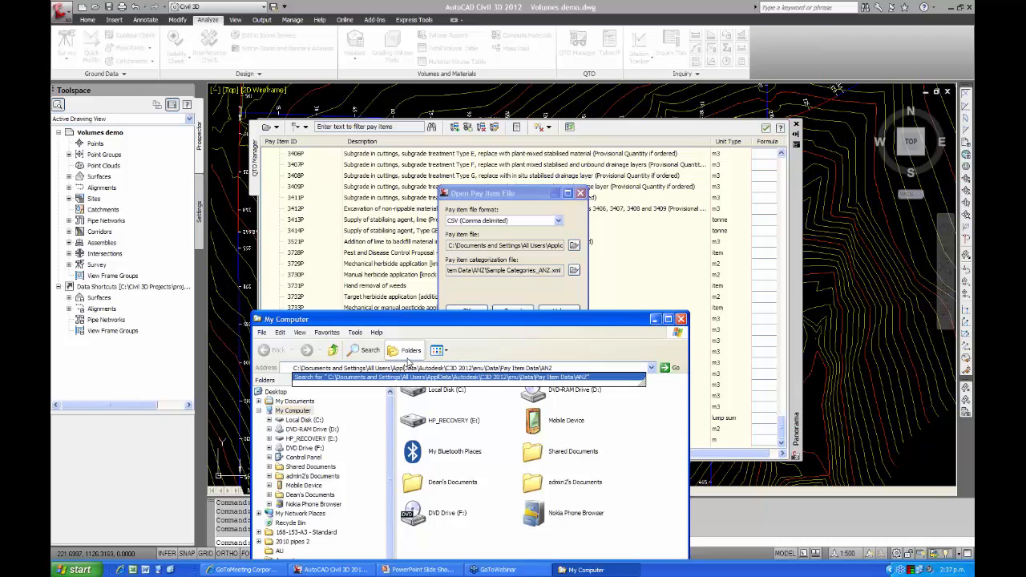
Check the missing path portion in the pay item dialog, complete the Explorer address with Application Data, and open the ANZ folder.
click(520, 248)
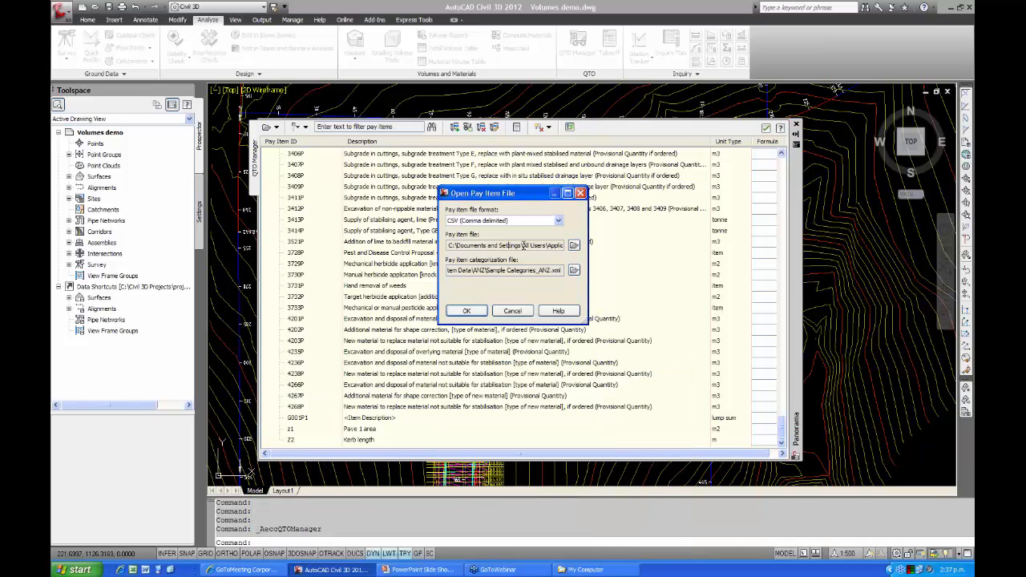
key(Right)
key(Right)
key(Right)
key(Right)
key(Right)
key(Right)
key(Right)
key(Right)
key(Right)
key(Right)
click(594, 570)
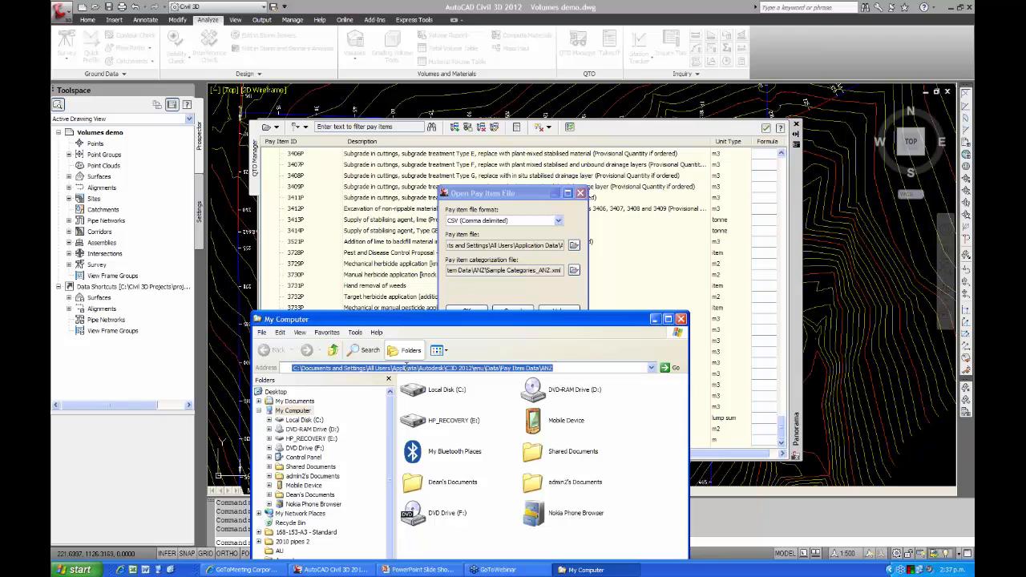
click(429, 382)
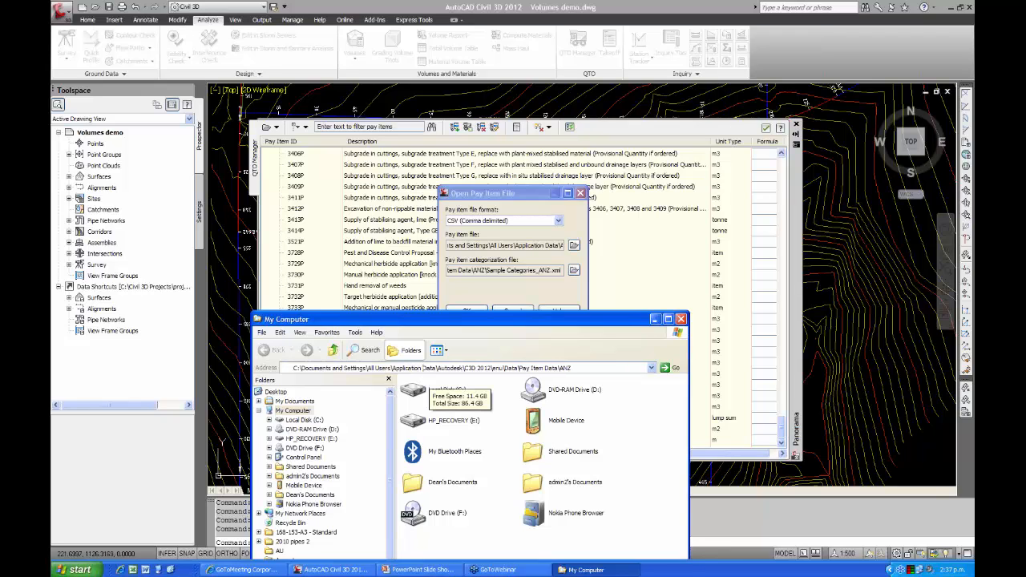
click(608, 368)
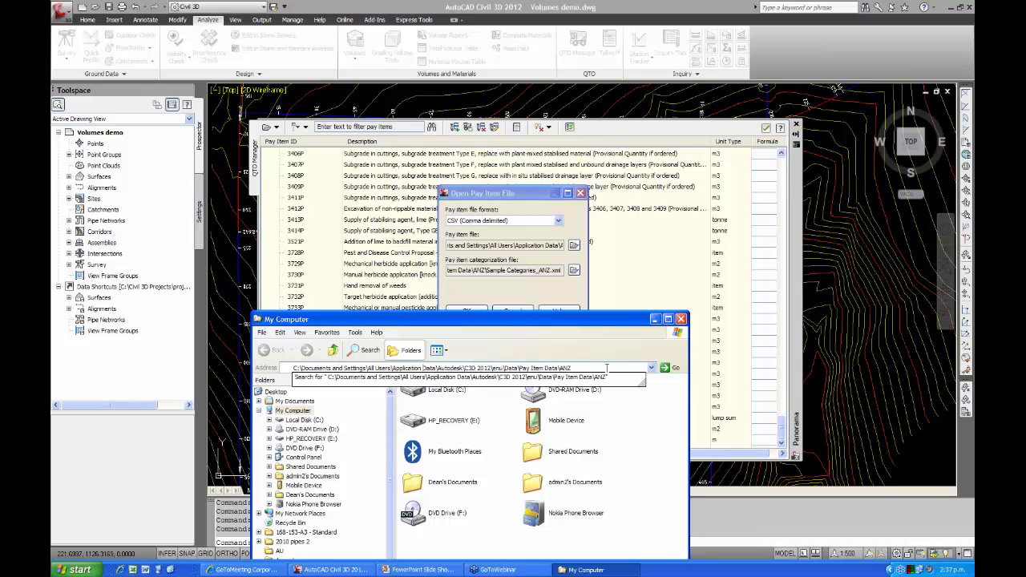
click(667, 368)
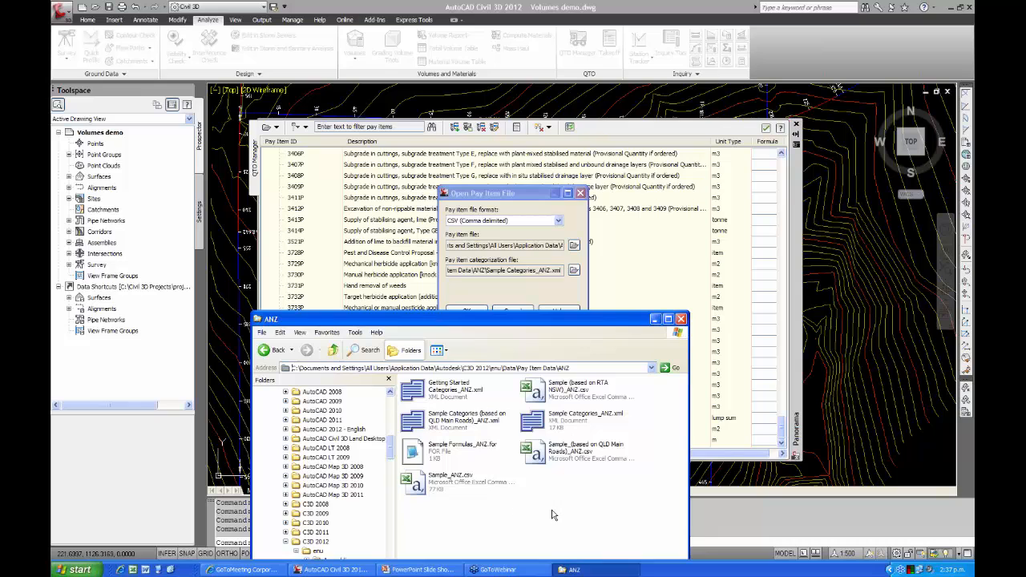
Move the ANZ folder window higher on the screen and open Sample_ANZ.csv in Notepad.
drag(511, 321, 461, 118)
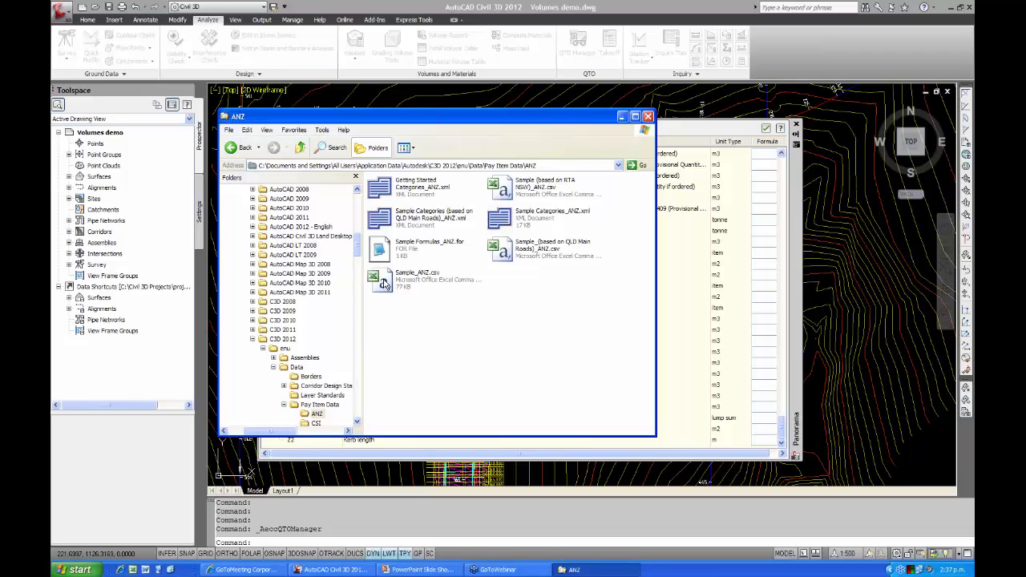
right_click(385, 280)
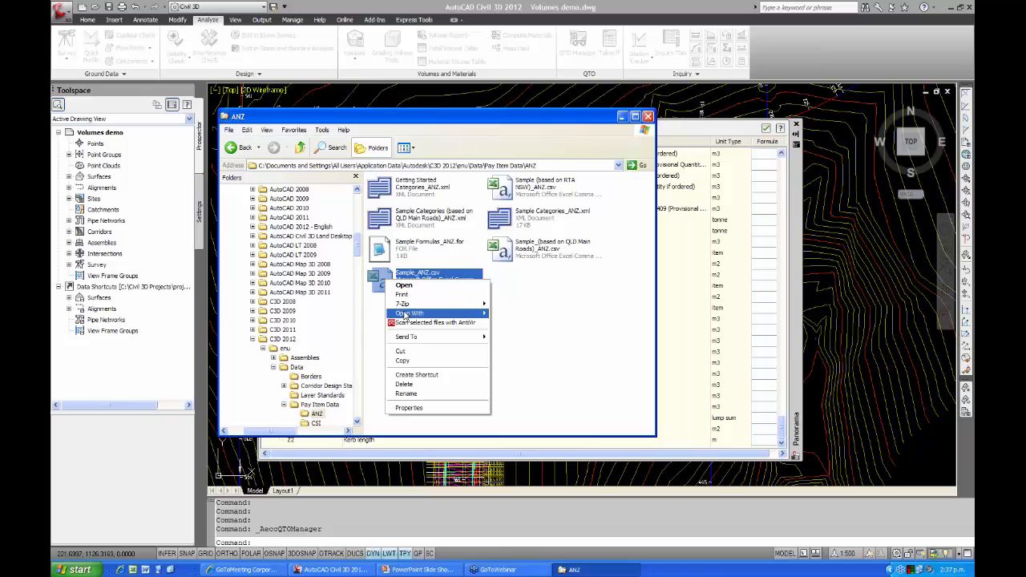
mouse_move(406, 317)
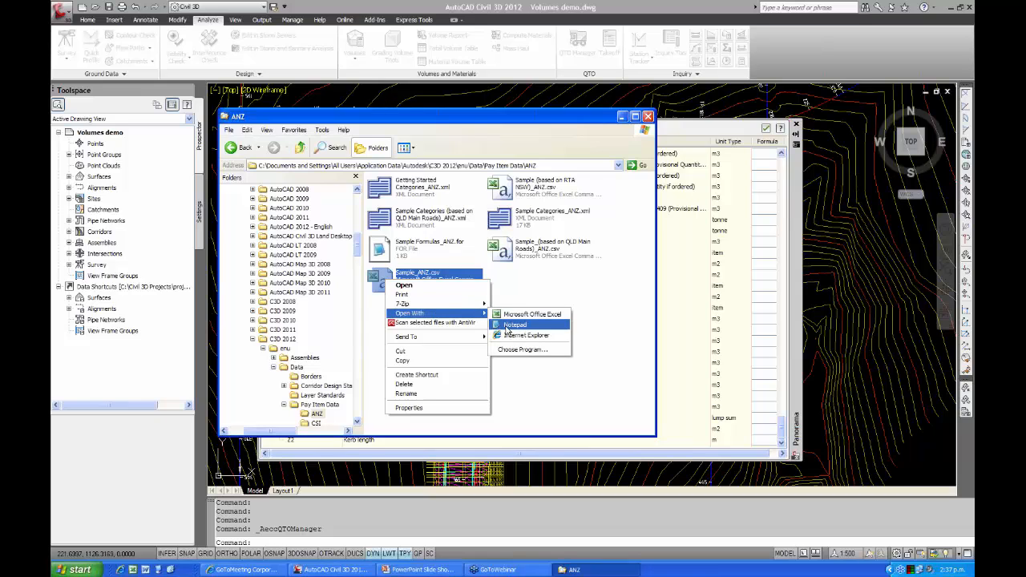
click(508, 326)
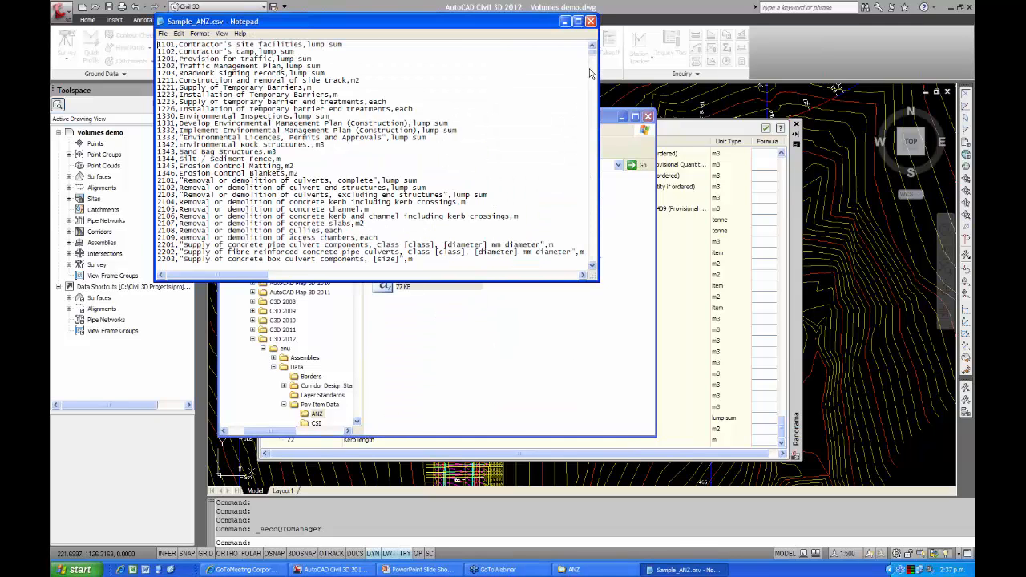
Review the pay item entries down to the end of Sample_ANZ.csv and close both Notepad and the Explorer window.
drag(593, 59, 594, 266)
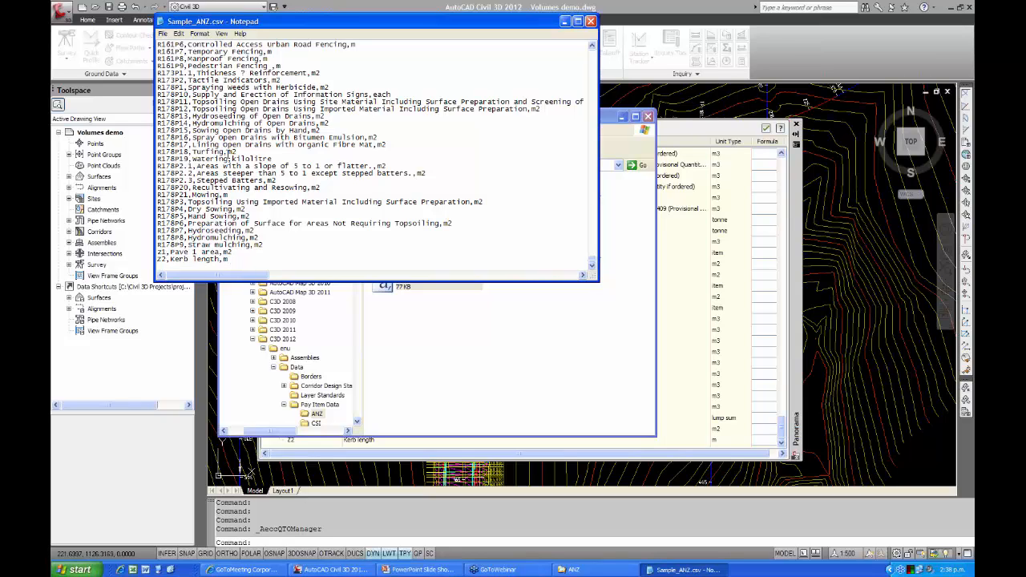
click(591, 22)
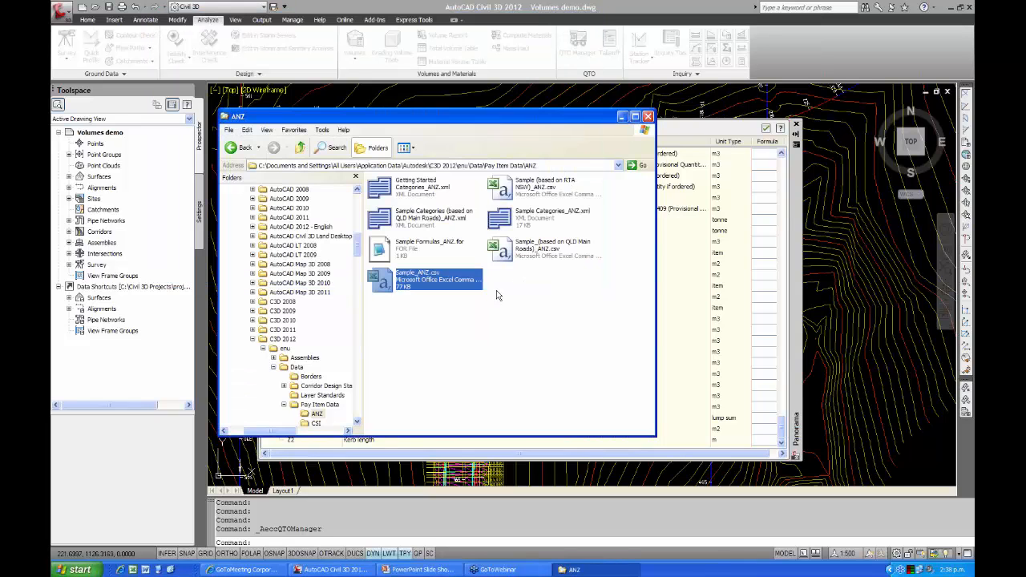
click(648, 116)
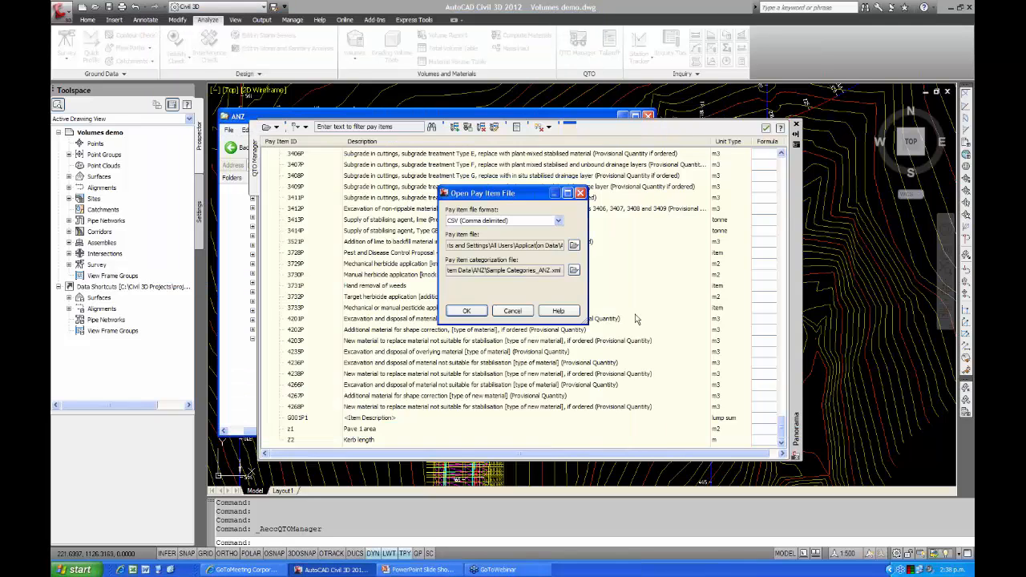
Load the pay item file with Sample Categories_ANZ.xml, review the Uncategorized items to the end, and close the QTO Manager.
click(466, 311)
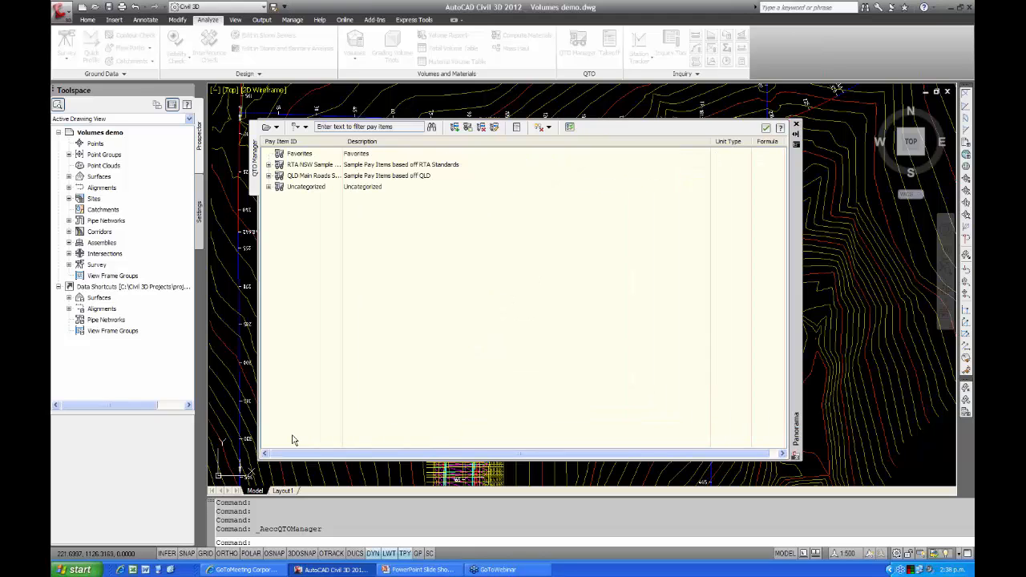
click(268, 186)
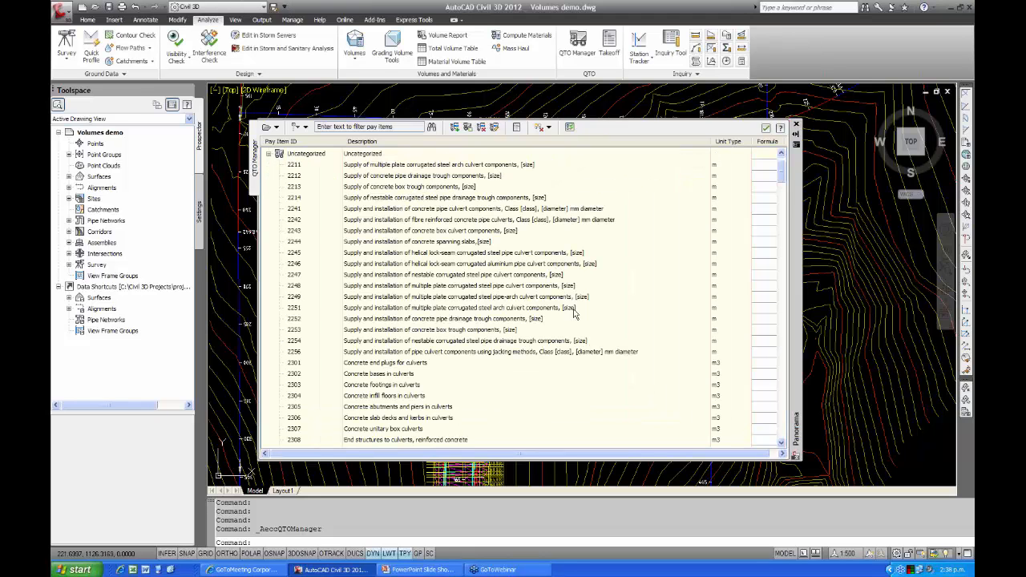
drag(784, 182, 784, 437)
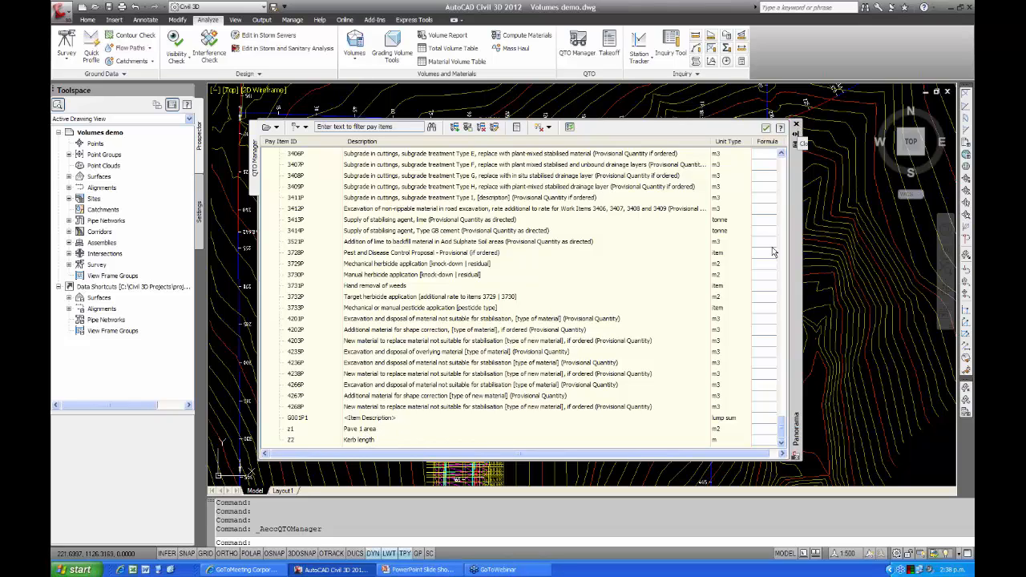
click(796, 127)
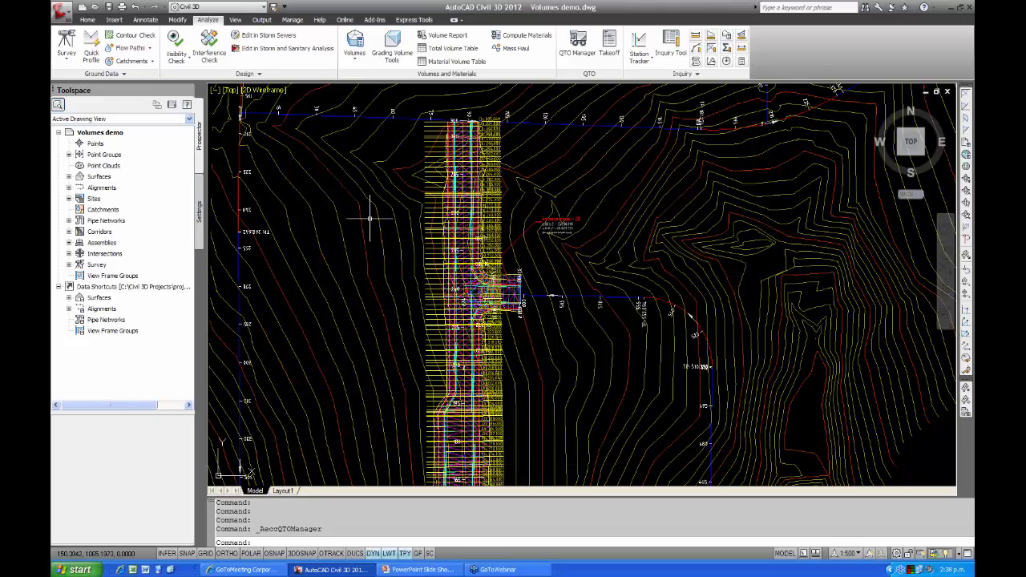
Open the properties of the corridor at the intersection and edit its code set style, _ANZ_Corr (2D&3D) All Linework - No Shading (Default).
scroll(492, 325, up, 3)
scroll(465, 292, up, 5)
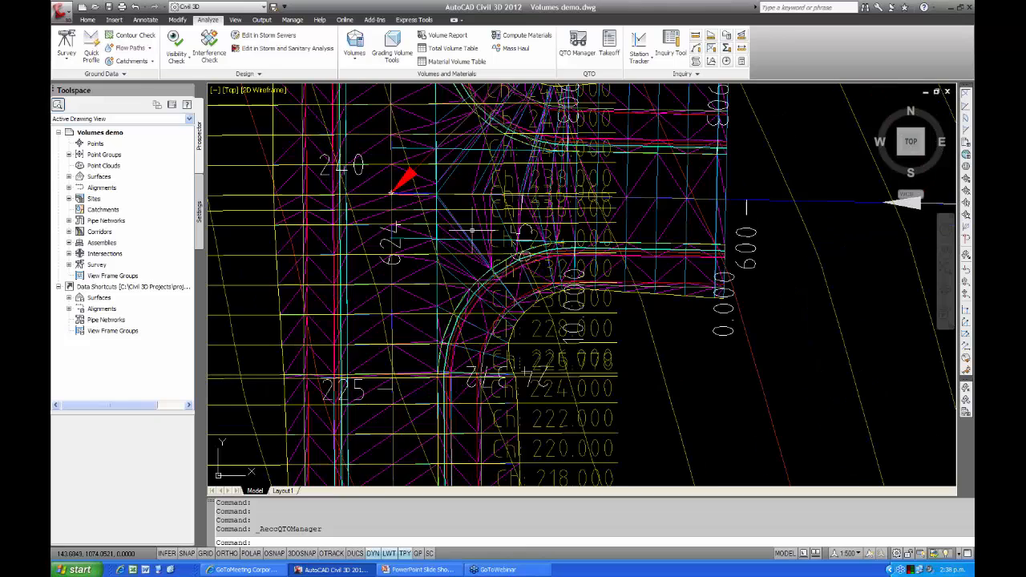
click(439, 196)
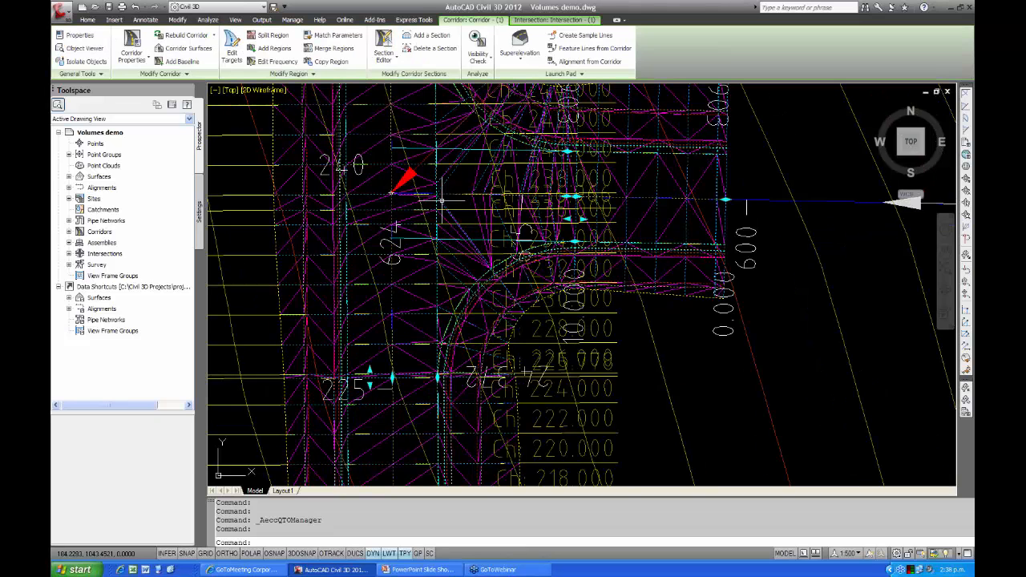
click(127, 43)
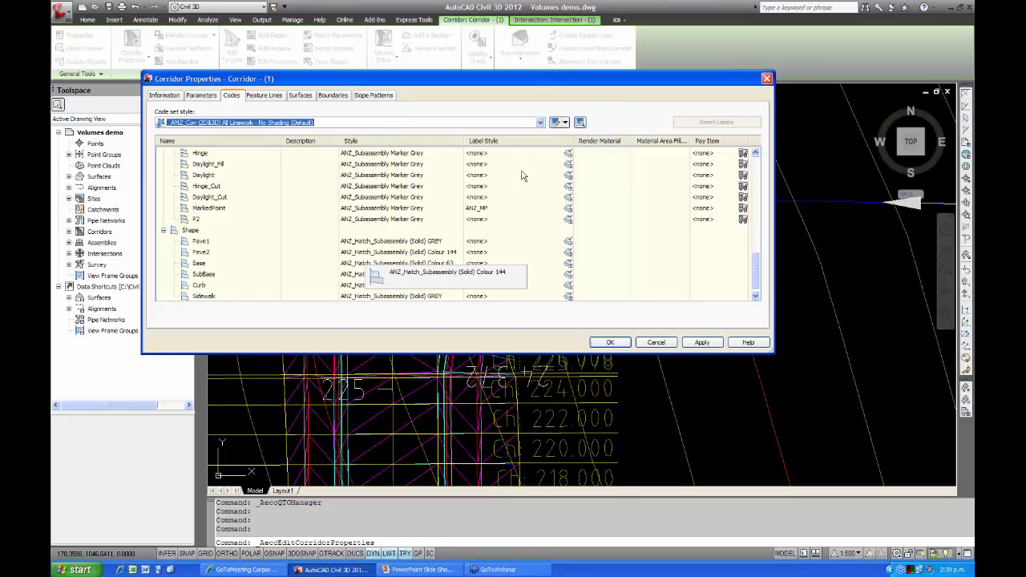
click(556, 124)
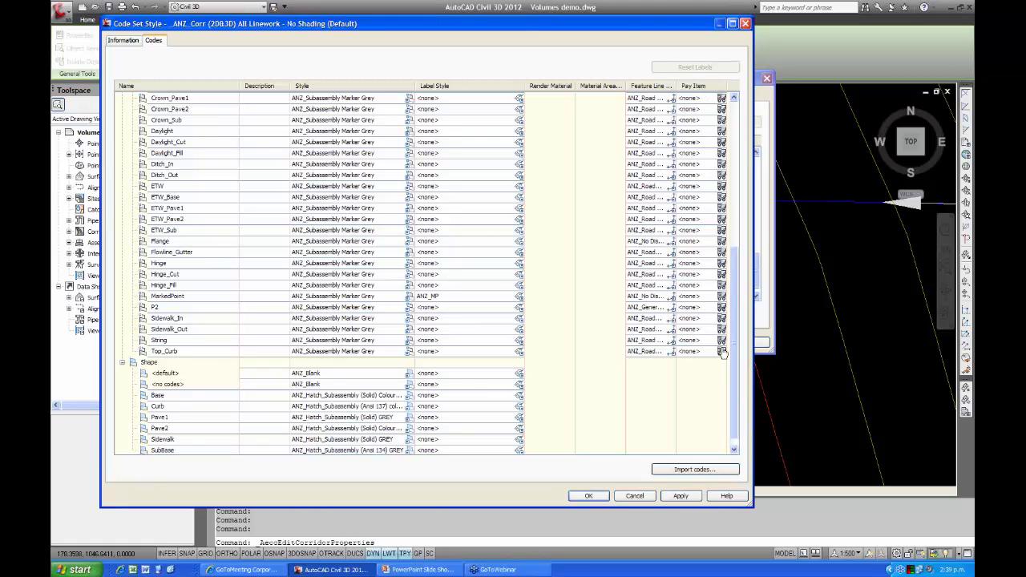
Assign the Uncategorized pay item Z2, Kerb length, to the Top_Curb point code in the code set style.
scroll(736, 357, down, 1)
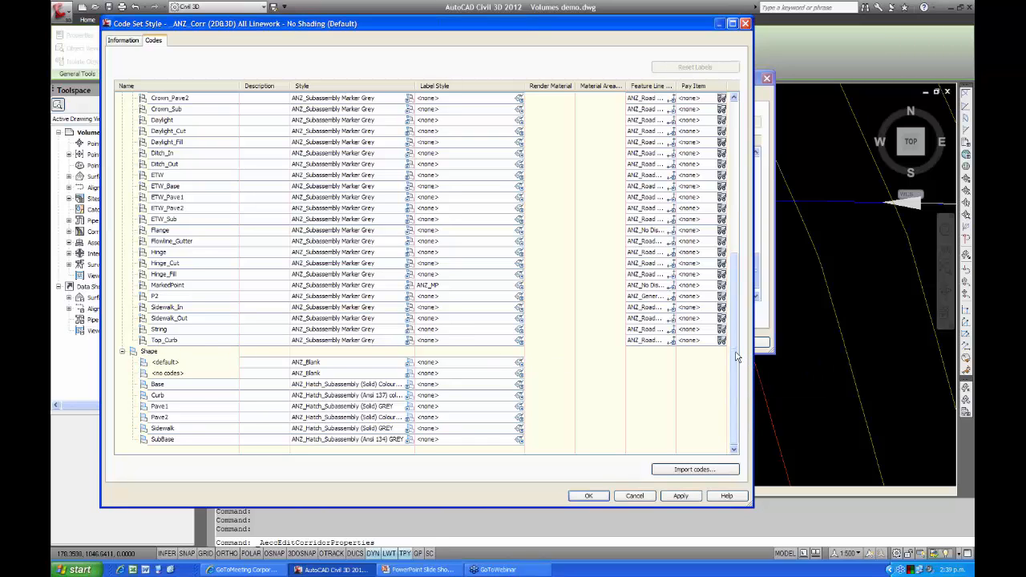
drag(736, 355, 734, 301)
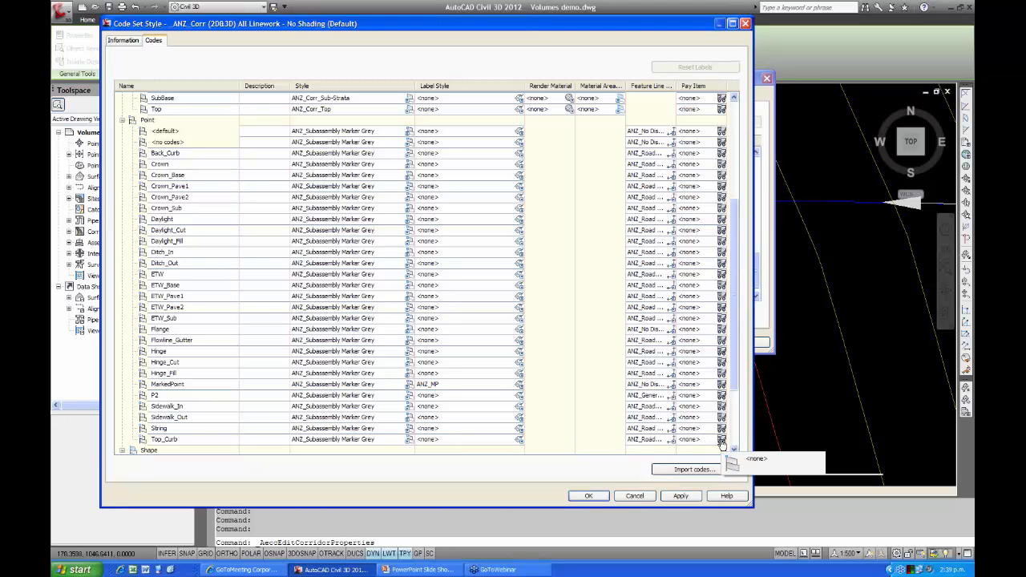
click(722, 443)
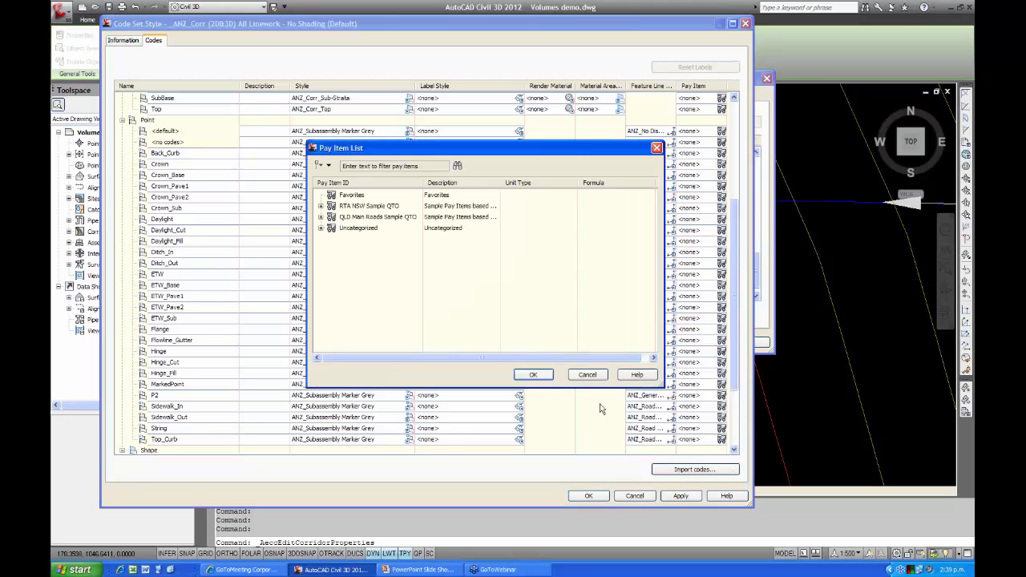
click(321, 230)
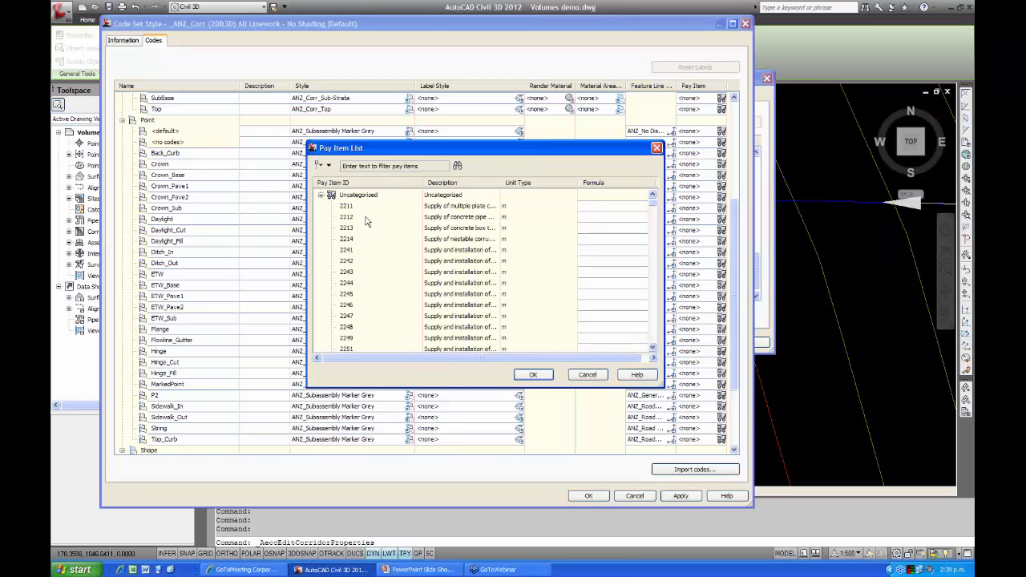
drag(657, 207, 662, 351)
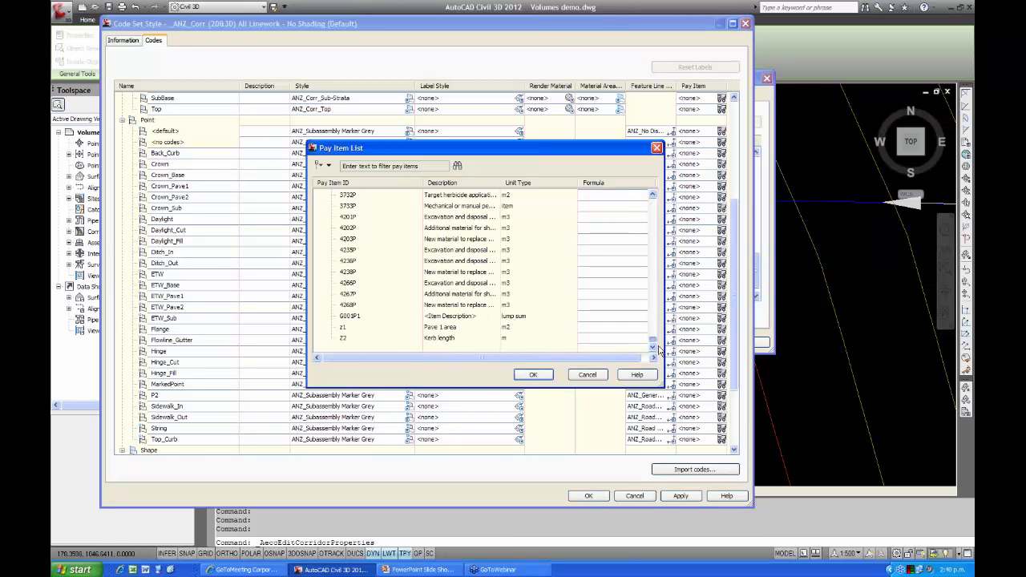
click(432, 340)
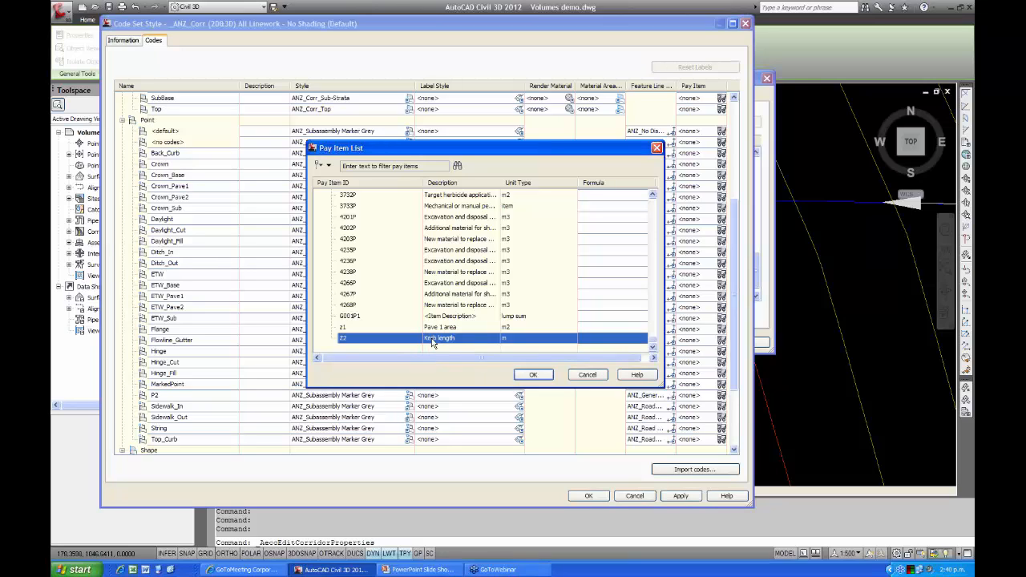
click(534, 375)
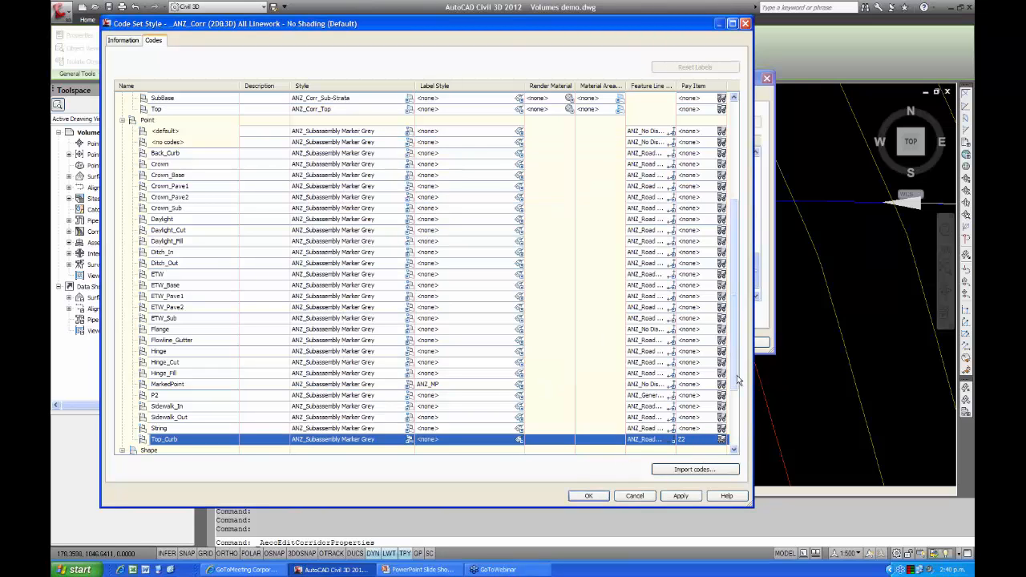
Assign the Uncategorized pay item z1, Pave 1 area, to the Pave link code in the code set style.
drag(738, 377, 738, 262)
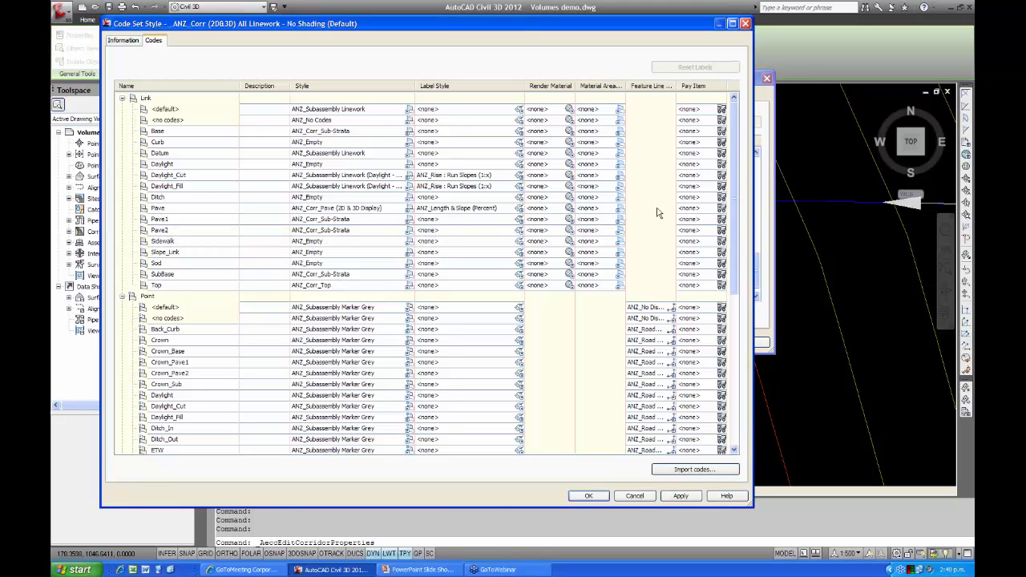
click(721, 208)
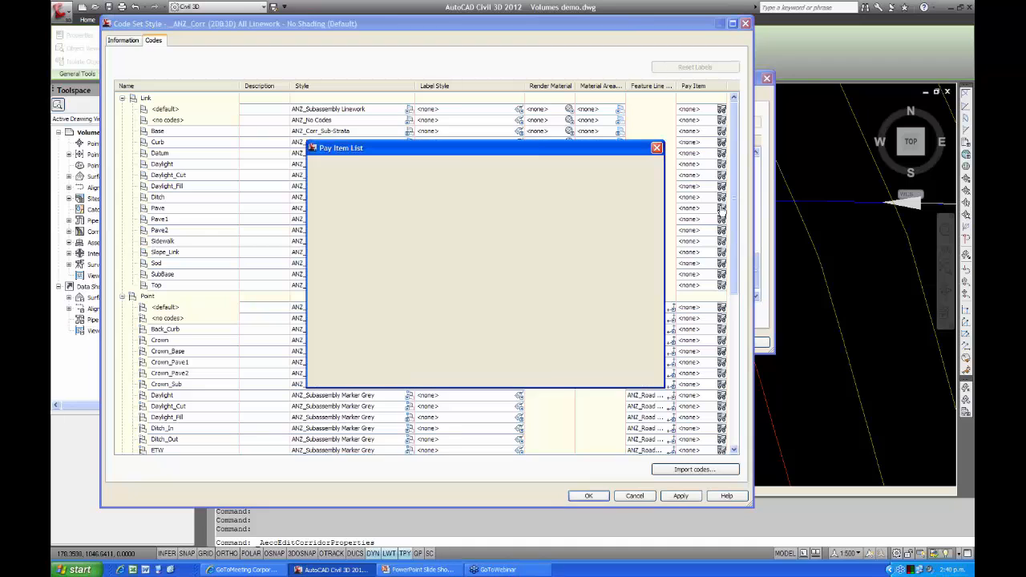
click(321, 228)
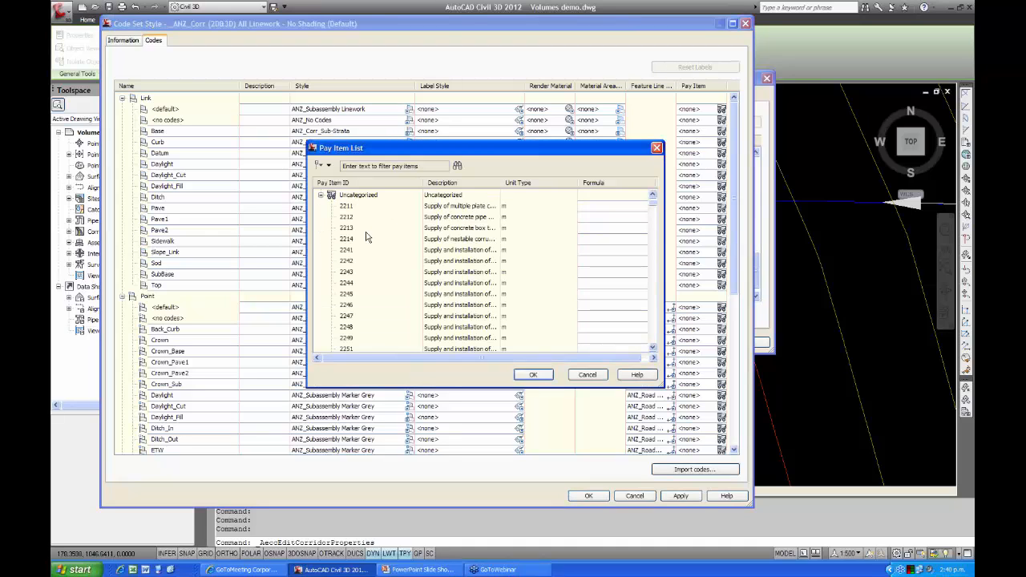
scroll(663, 319, down, 10)
scroll(664, 319, down, 10)
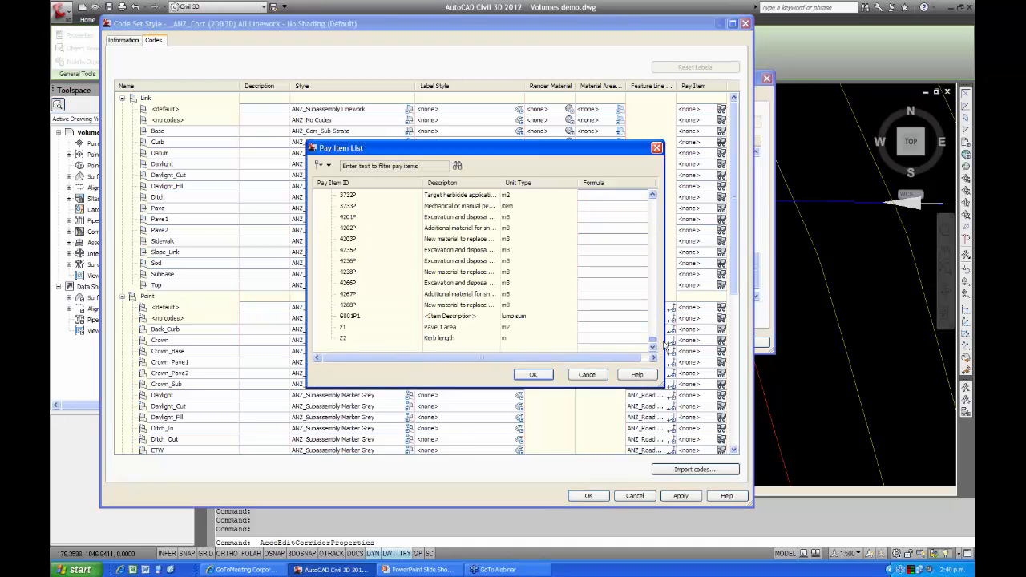
click(455, 328)
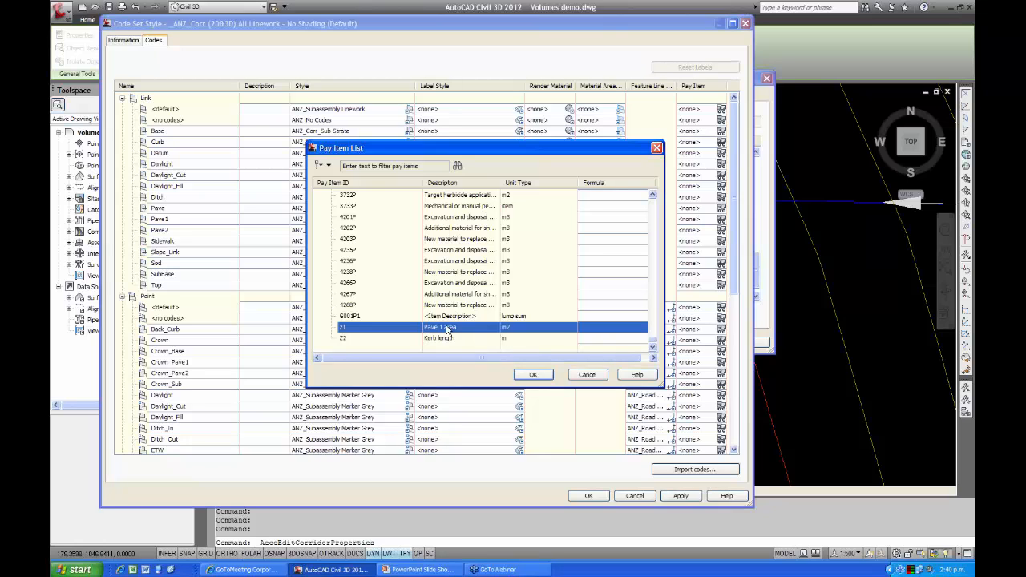
click(533, 375)
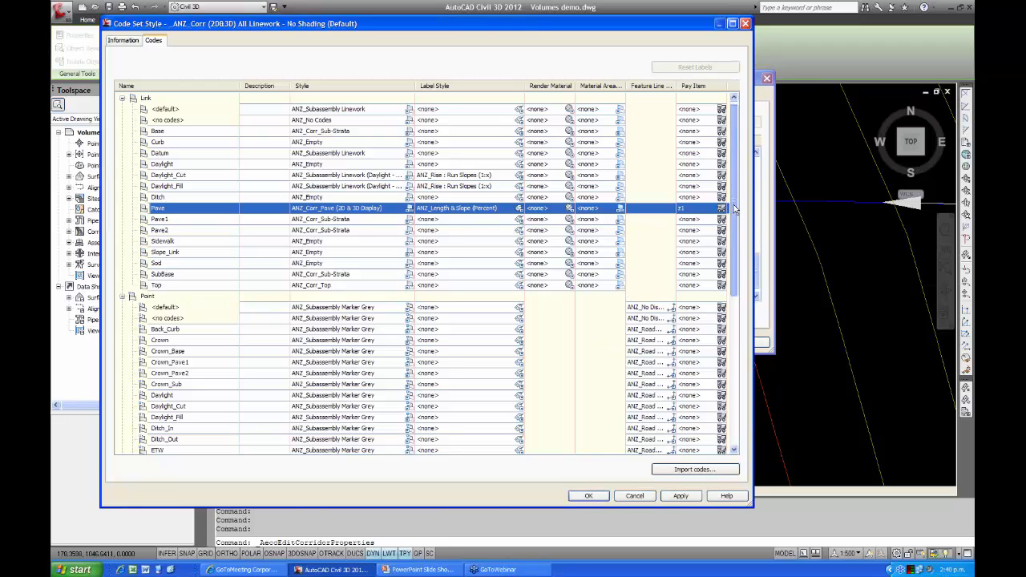
Review the code set style's point, shape and link codes with their assigned pay items, and accept the code set and corridor changes.
drag(734, 209, 747, 366)
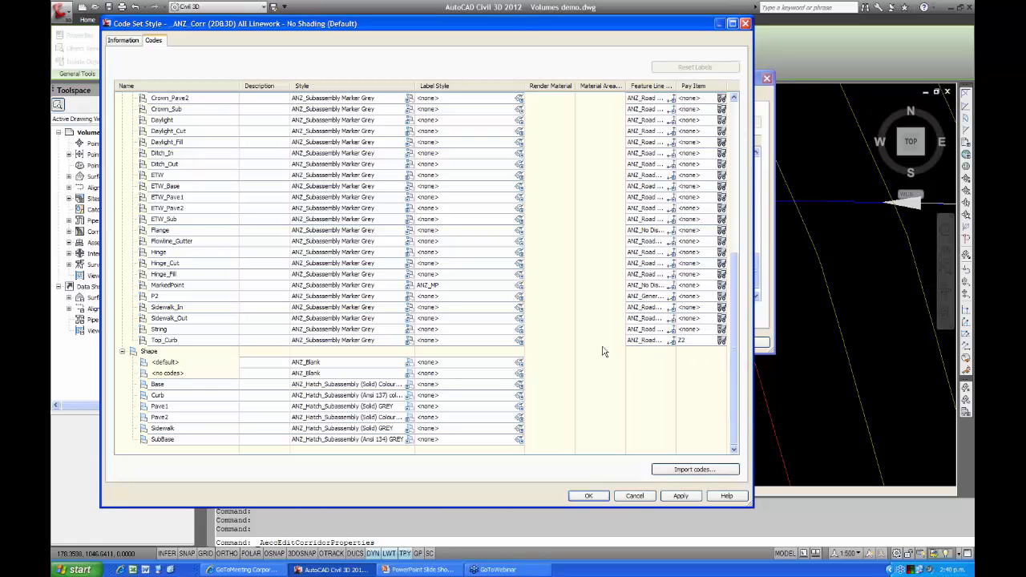
text(Z2)
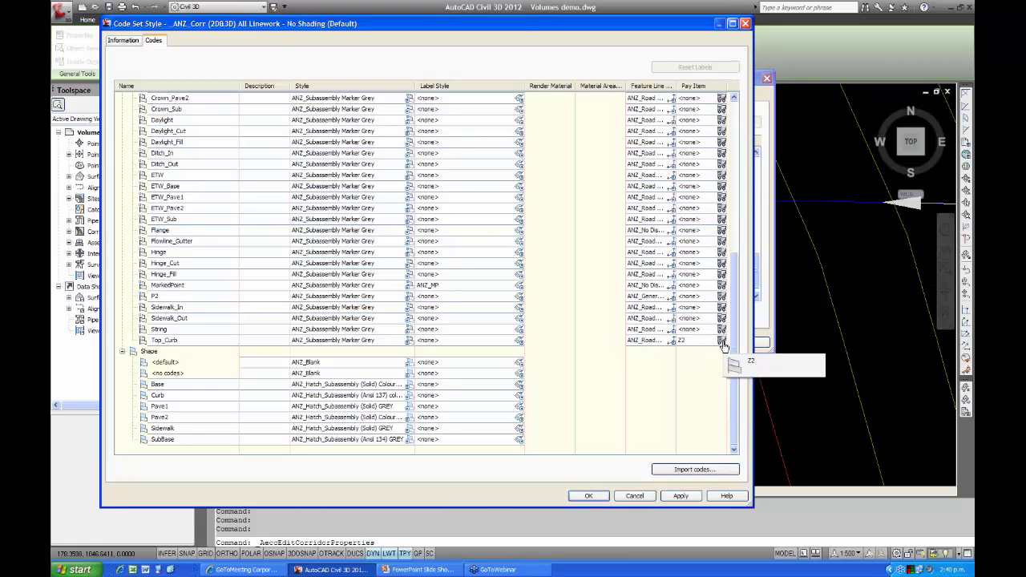
scroll(526, 417, up, 2)
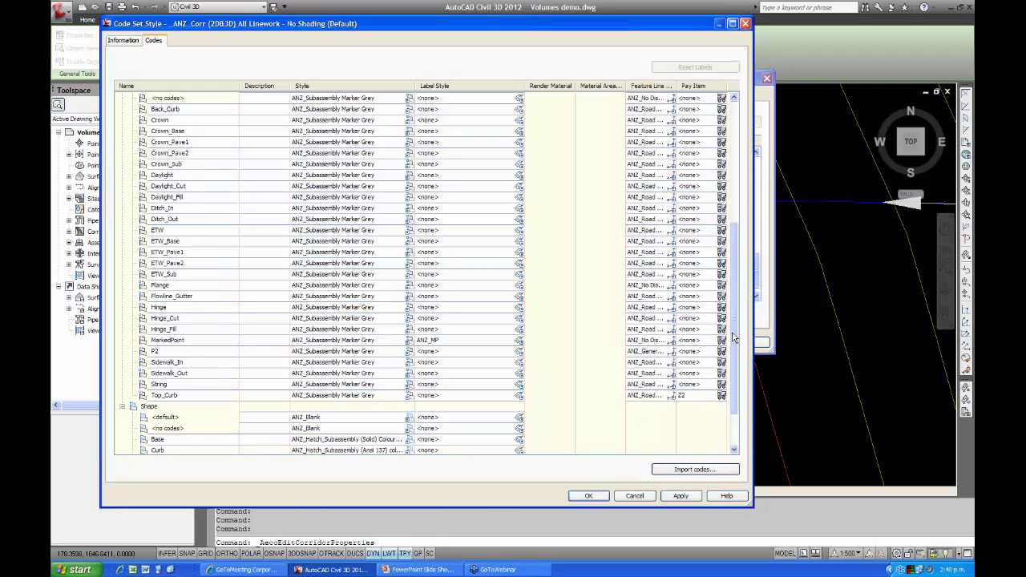
scroll(737, 299, up, 2)
drag(738, 300, 734, 173)
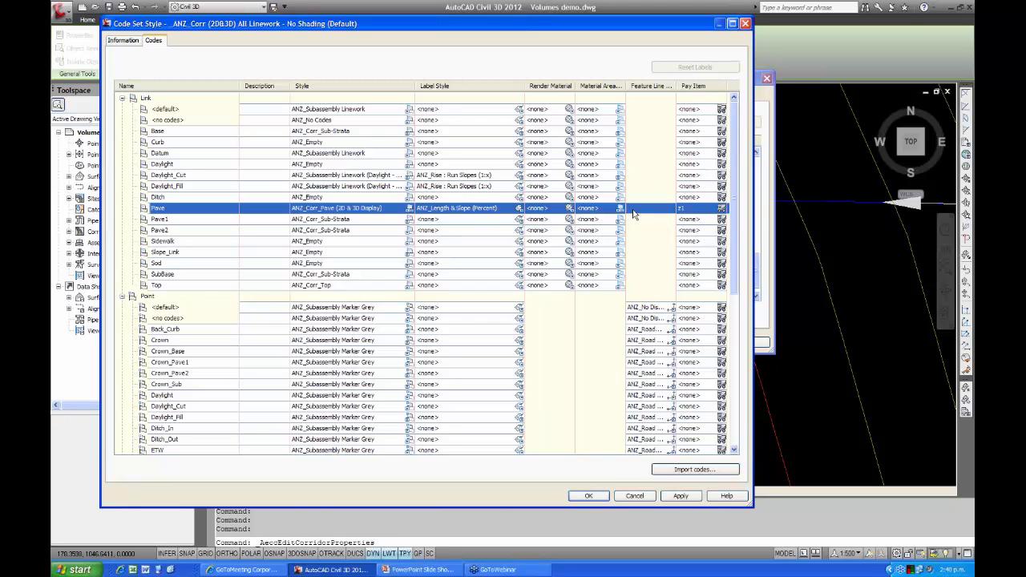
click(589, 497)
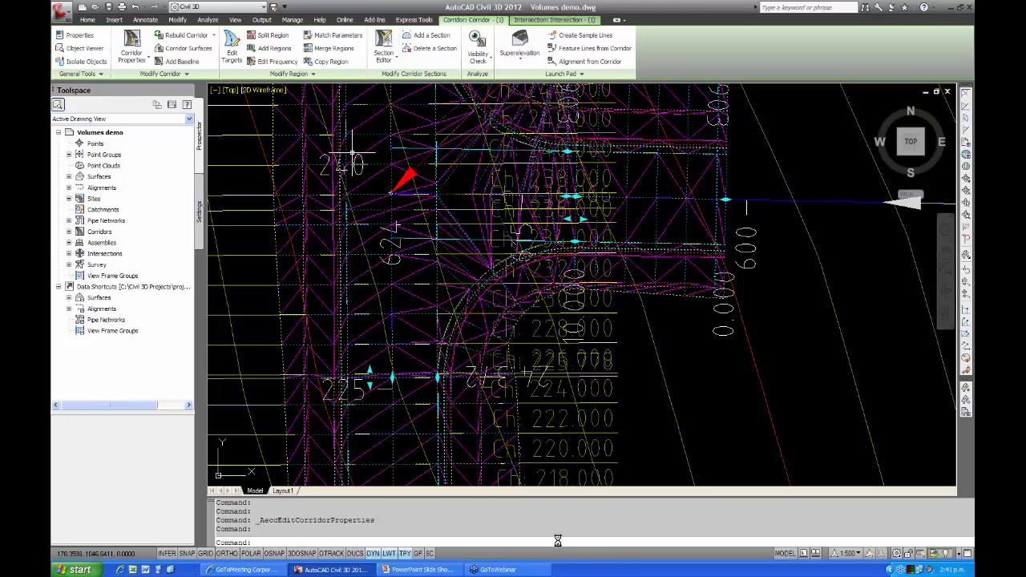
Clear the corridor selection and rebuild Corridor - (1).
click(727, 405)
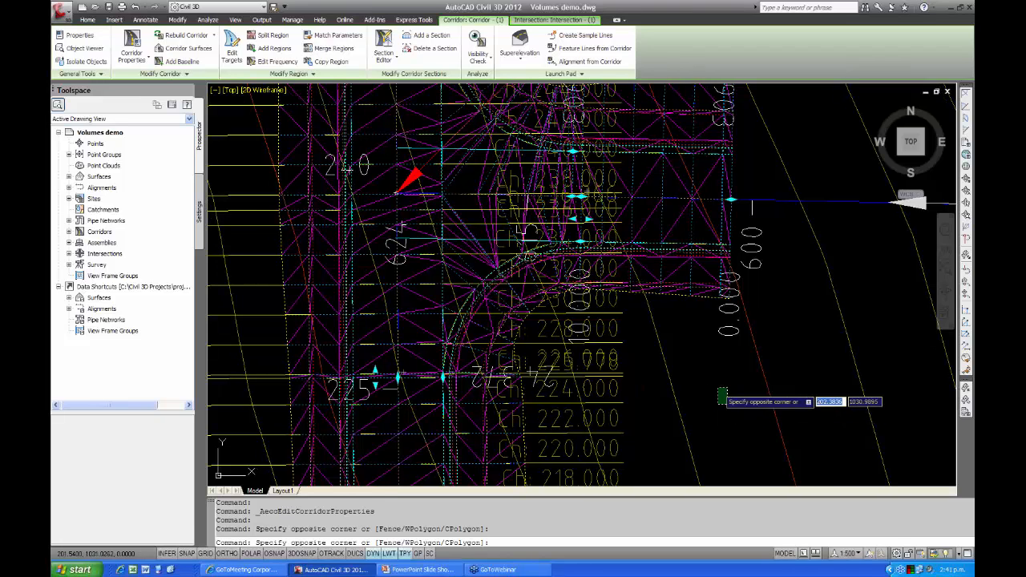
click(706, 391)
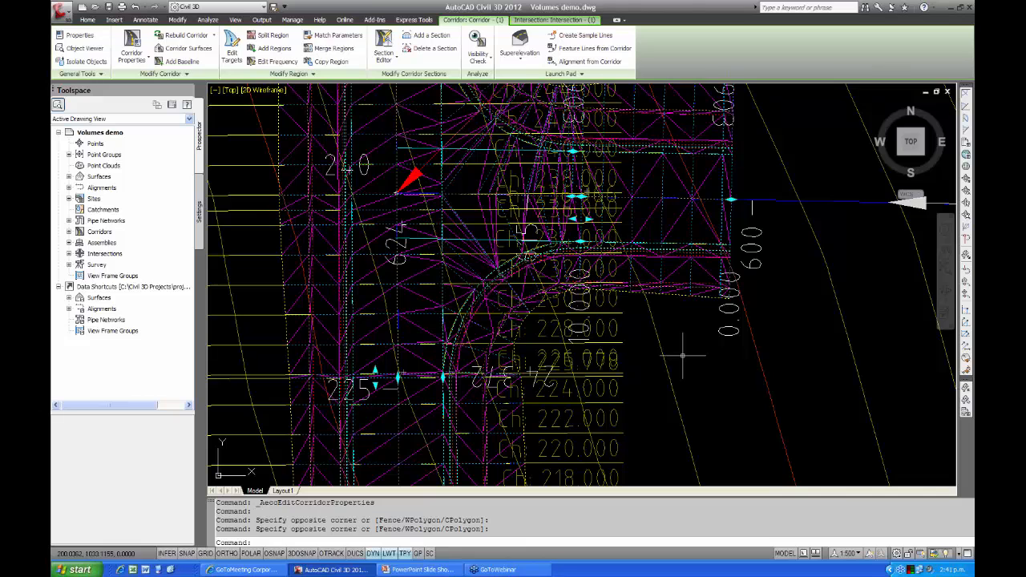
scroll(682, 356, down, 2)
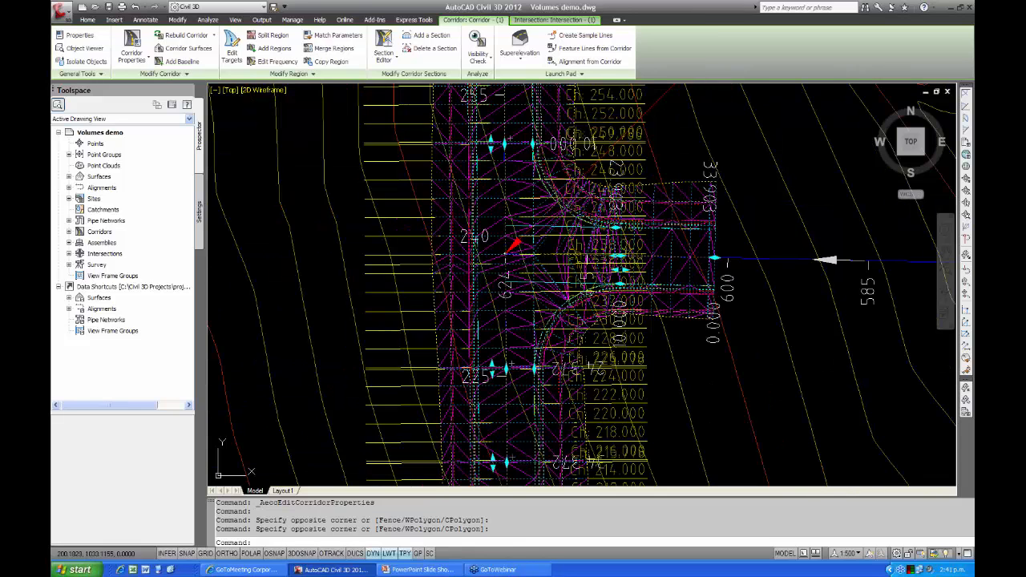
middle_drag(687, 359, 652, 368)
key(Escape)
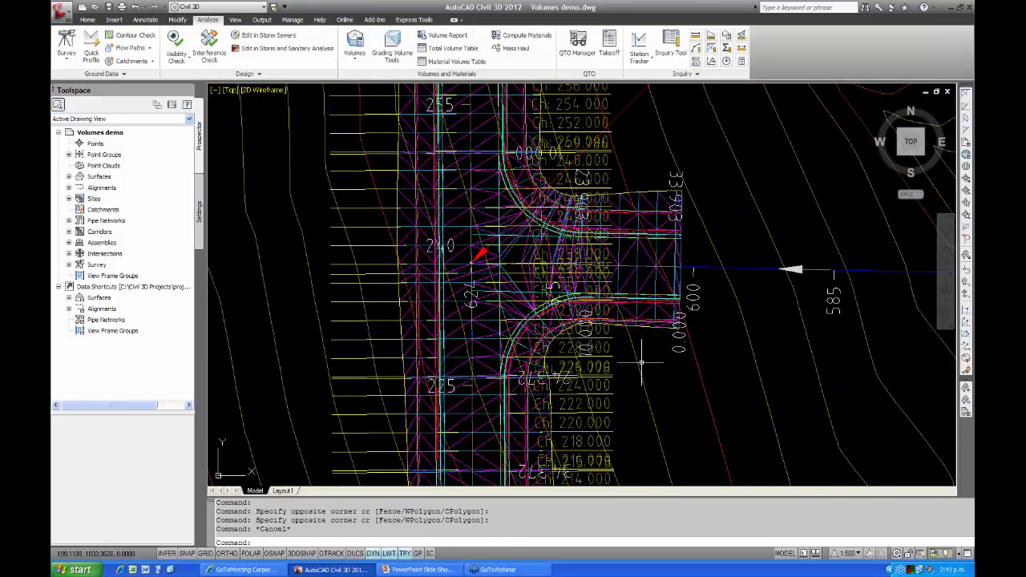
middle_drag(636, 376, 642, 349)
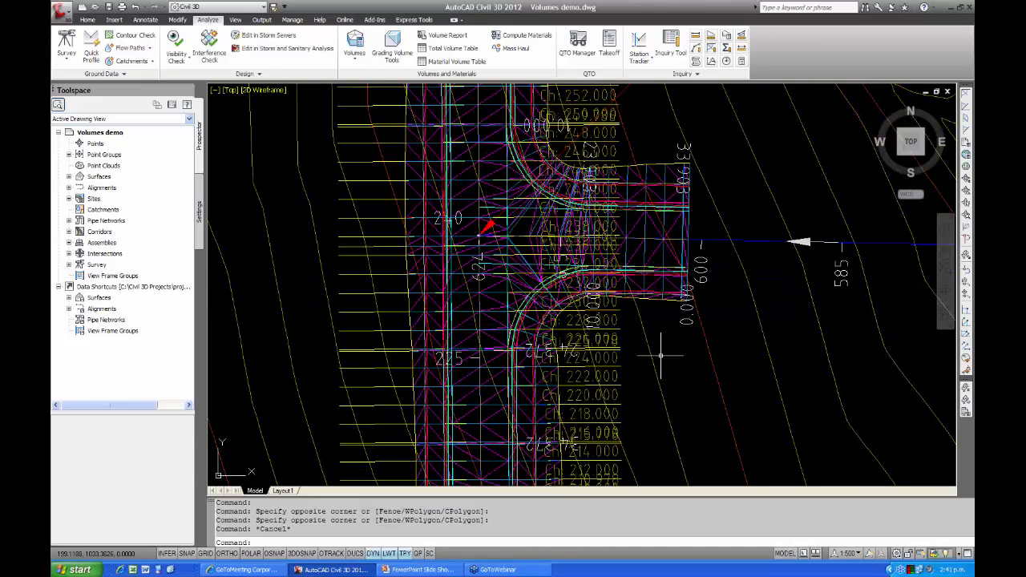
mouse_move(300, 327)
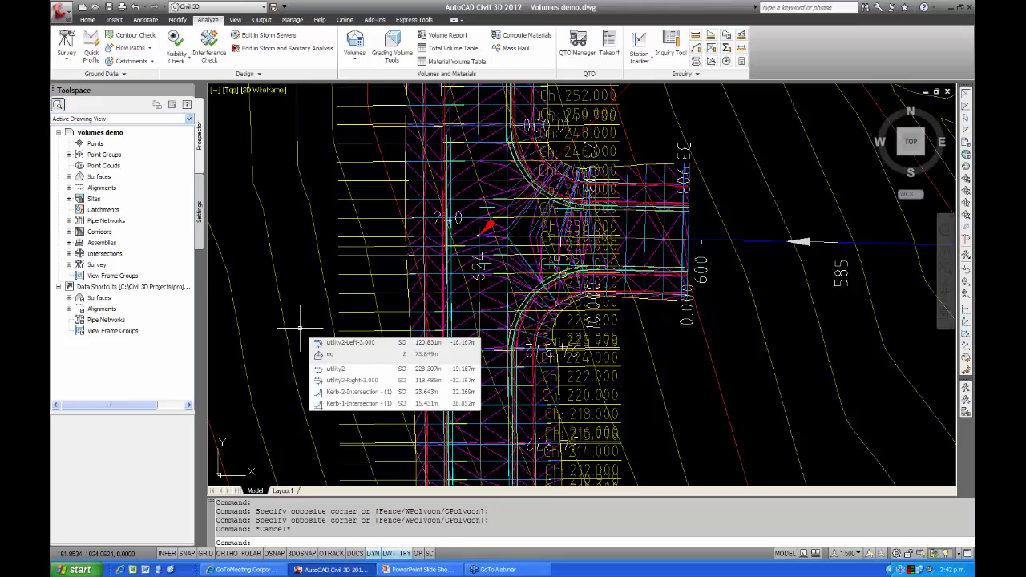
click(69, 232)
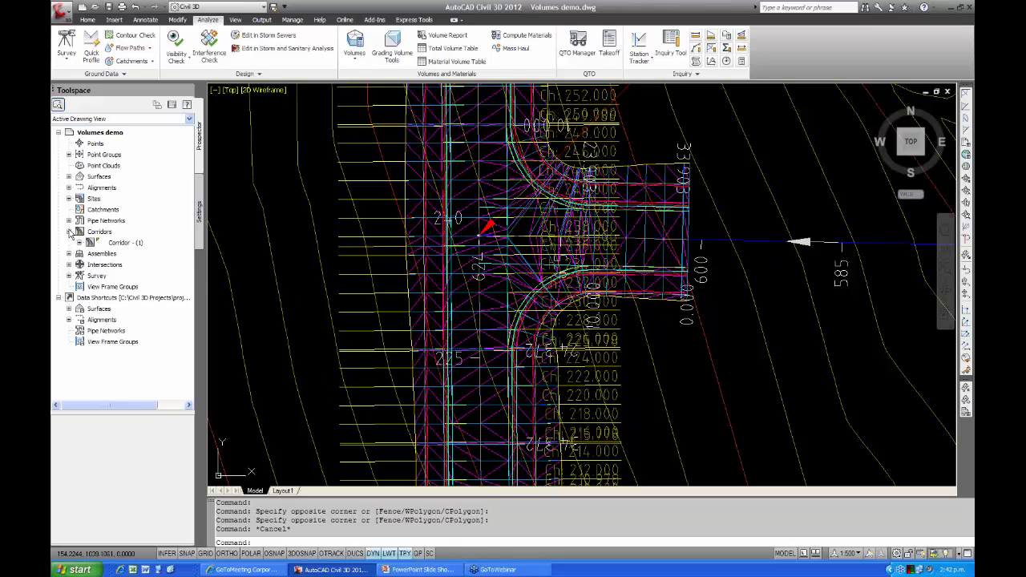
right_click(125, 244)
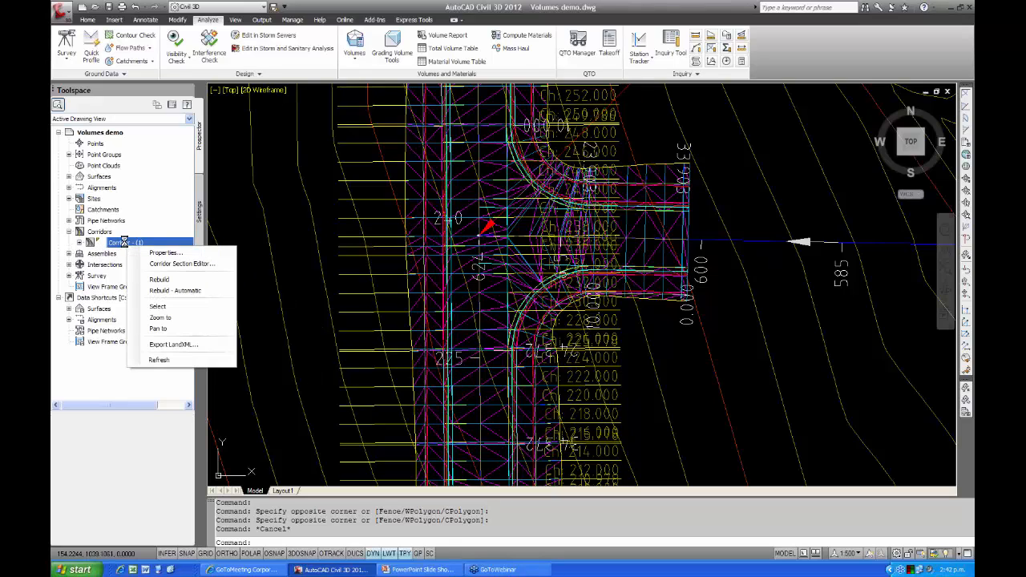
click(160, 280)
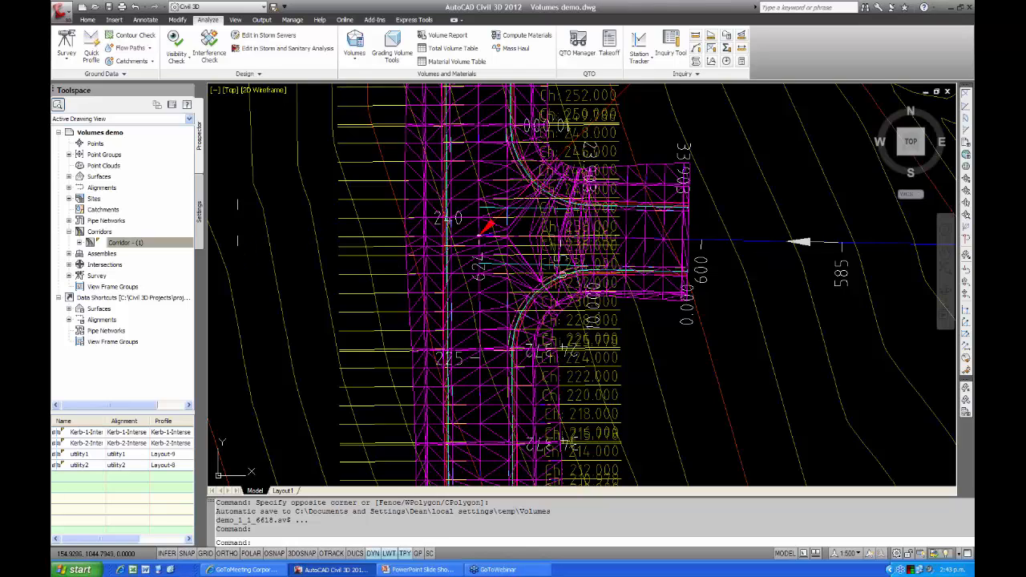
Compute a Summary quantity takeoff for the whole drawing and format the report with Summary (HTML).xsl.
click(608, 42)
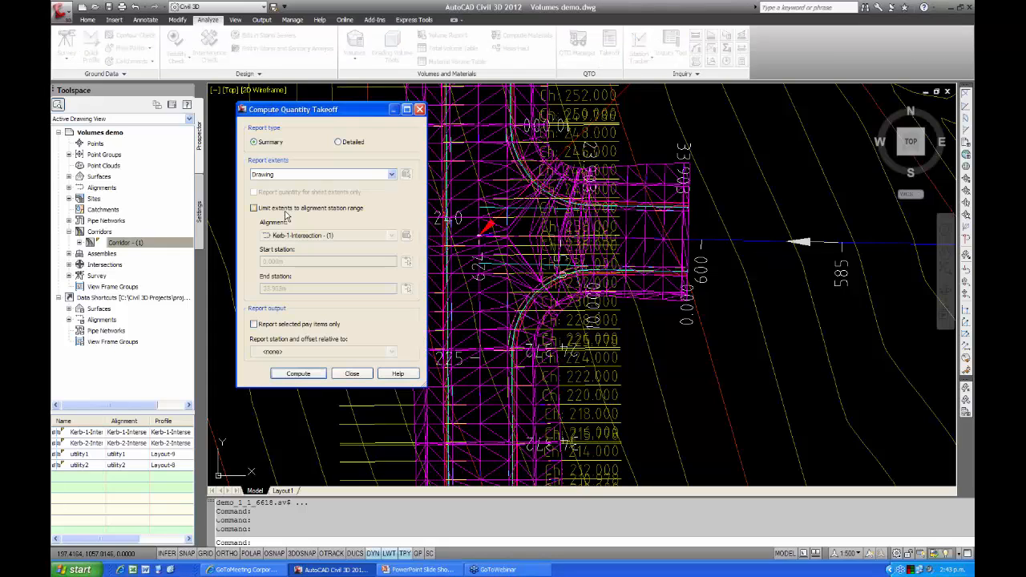
drag(327, 110, 412, 101)
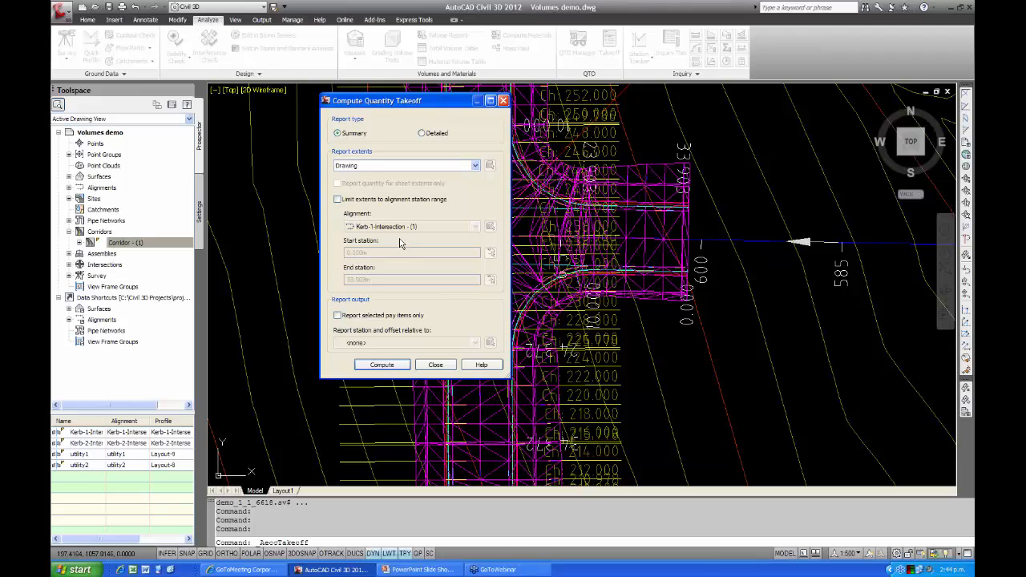
click(382, 367)
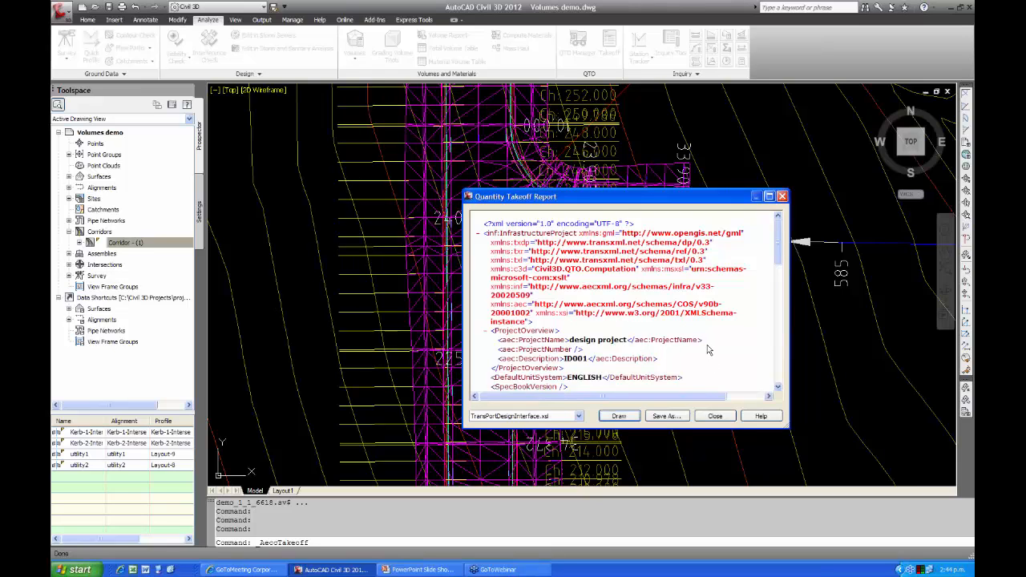
click(579, 416)
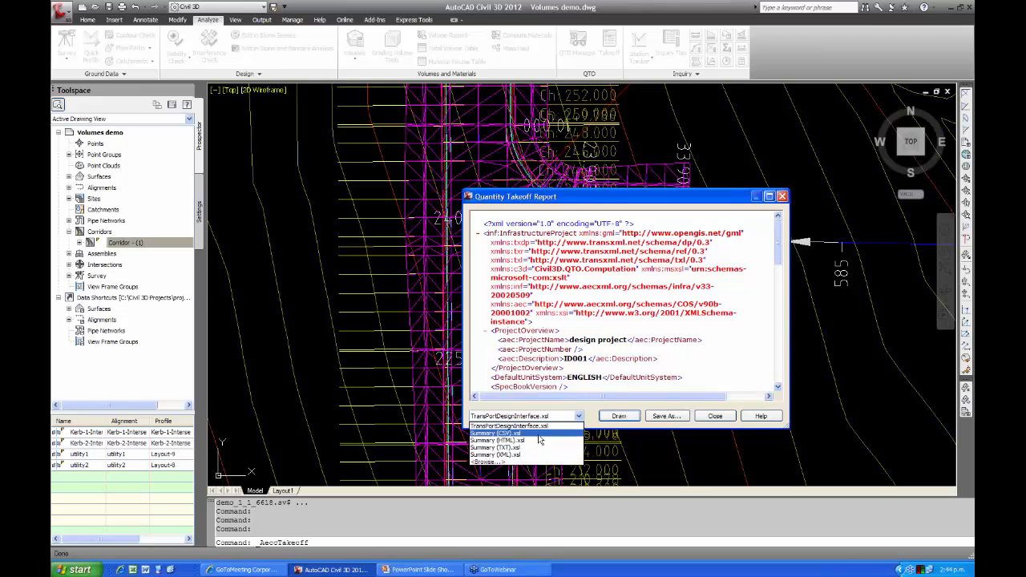
click(507, 442)
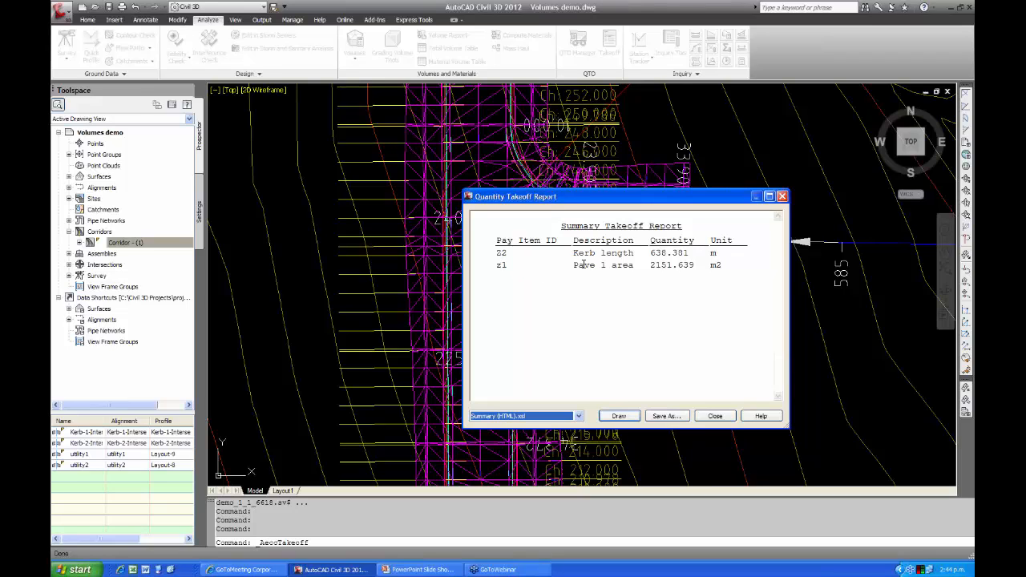
Examine the kerb length and pavement area quantities in the takeoff report, and close the report and Compute Quantity Takeoff dialogs.
drag(550, 204, 571, 243)
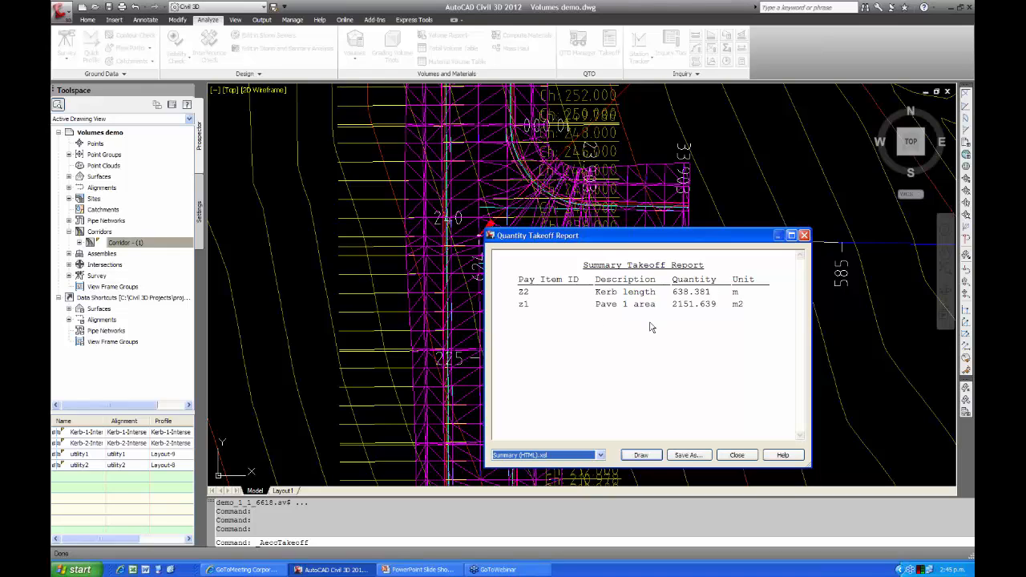
drag(633, 235, 600, 183)
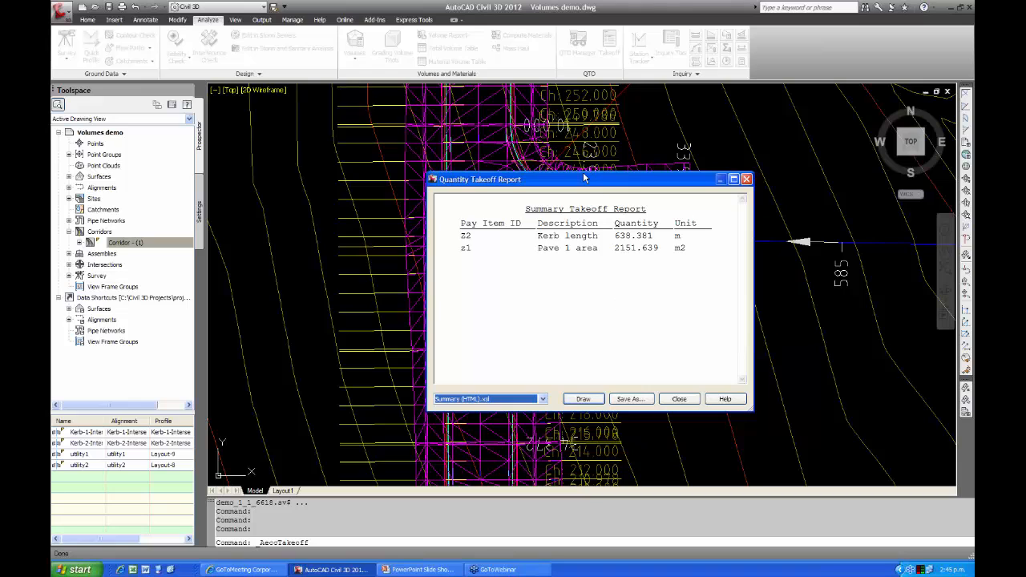
drag(585, 183, 450, 153)
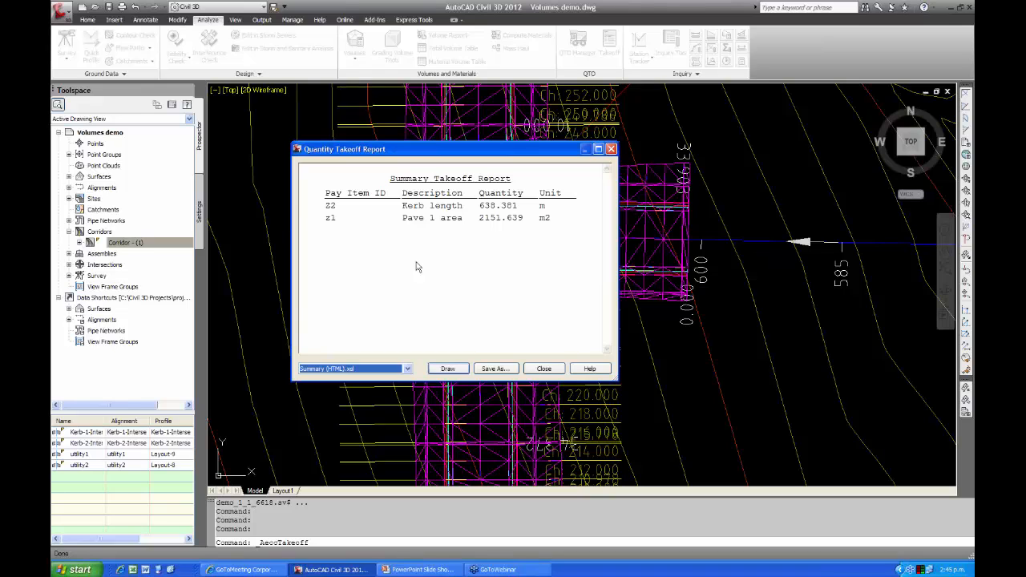
click(538, 370)
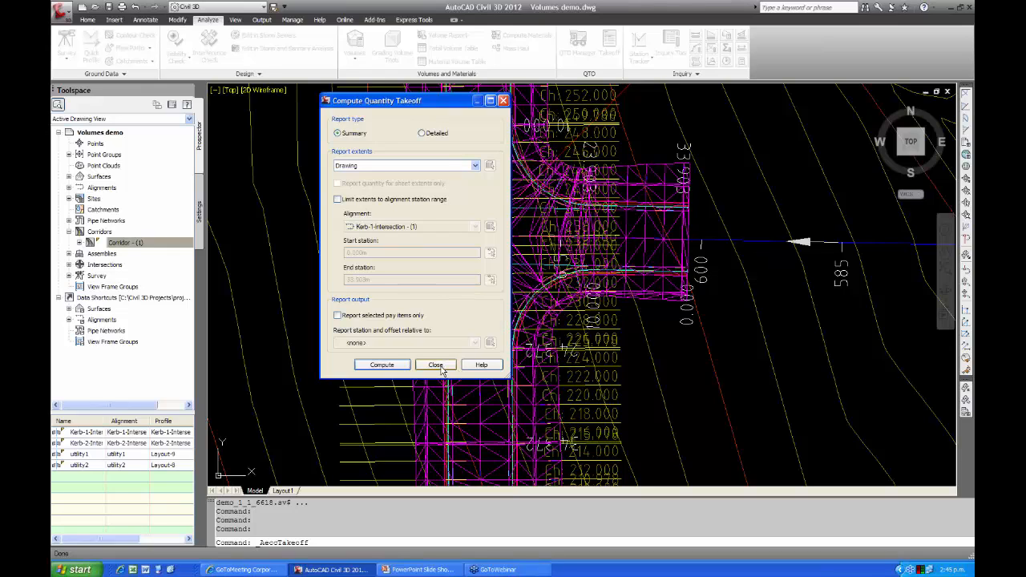
click(440, 367)
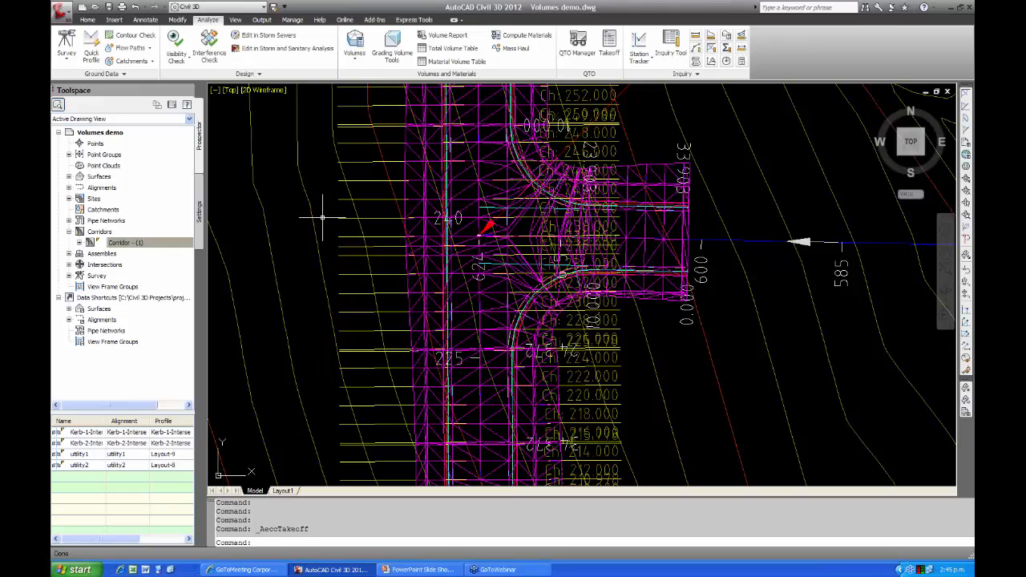
Measure the pavement area at the intersection by tracing both kerb returns, the side road's end and the main road's far pavement edge.
click(712, 38)
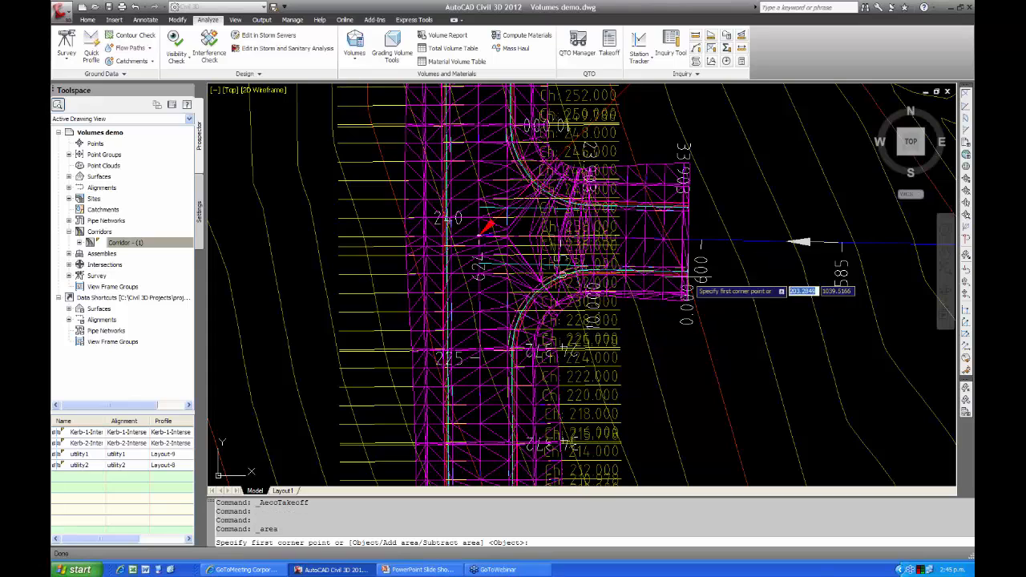
click(687, 274)
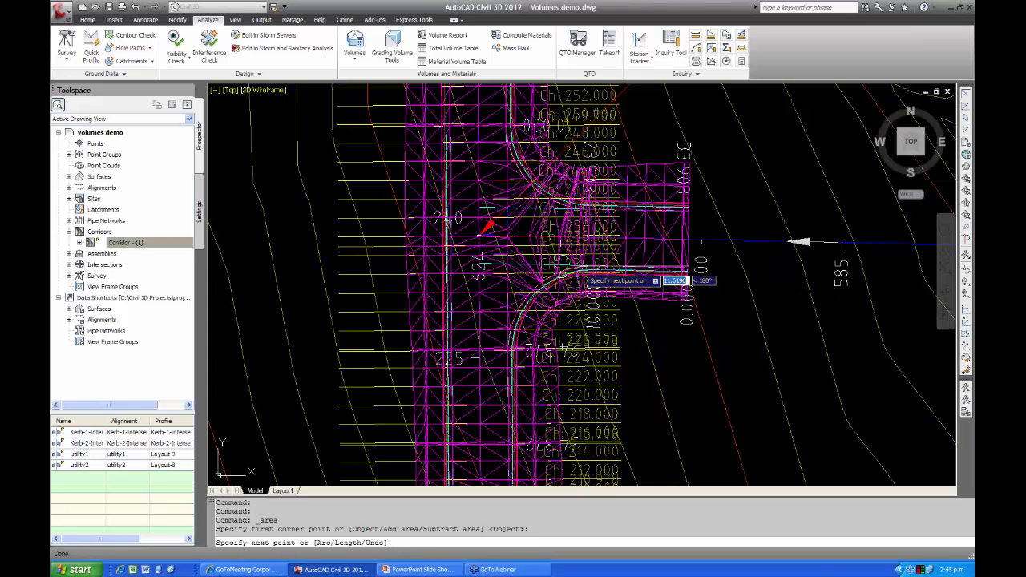
click(579, 271)
click(544, 280)
click(527, 299)
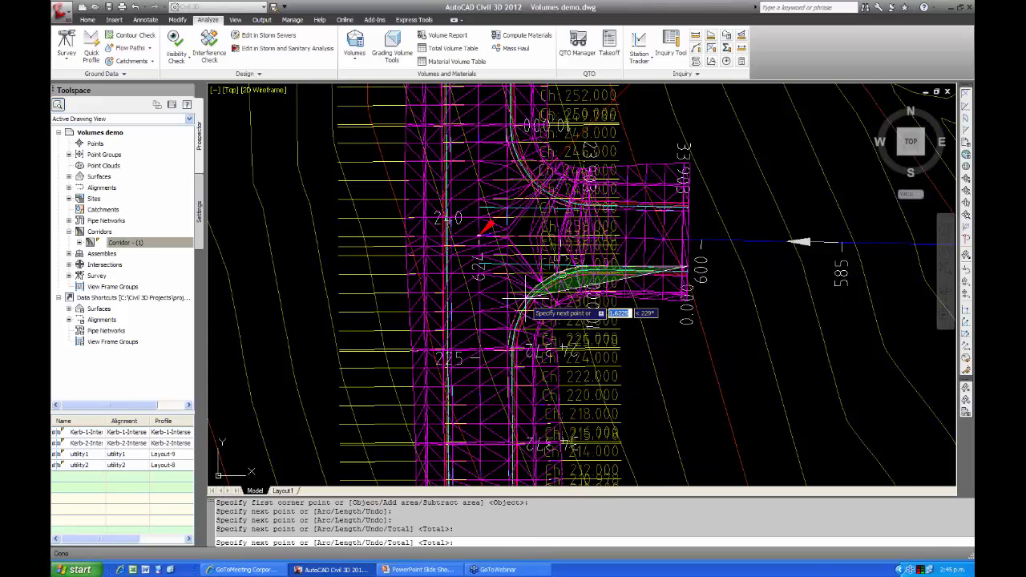
click(513, 327)
click(510, 353)
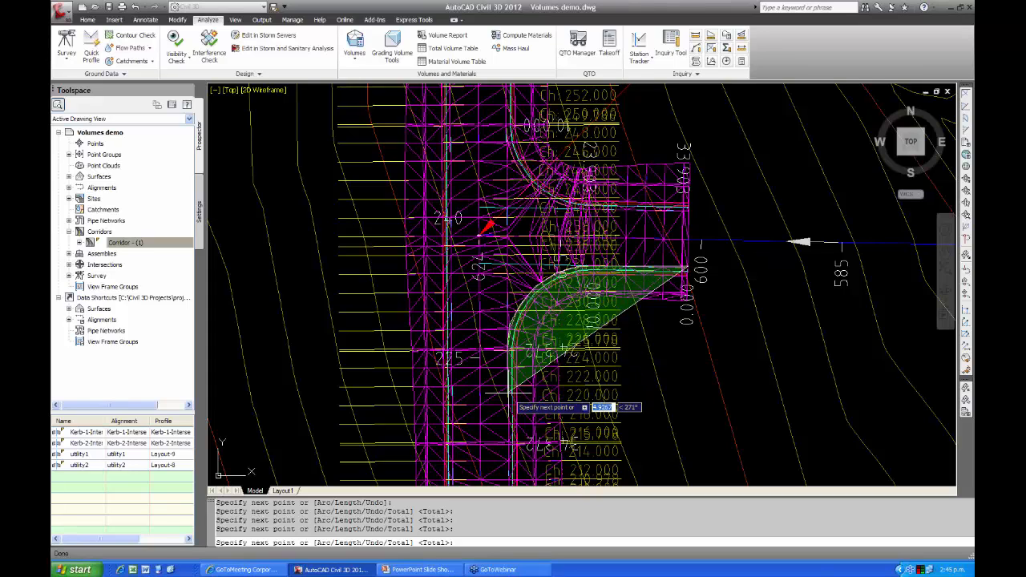
click(509, 393)
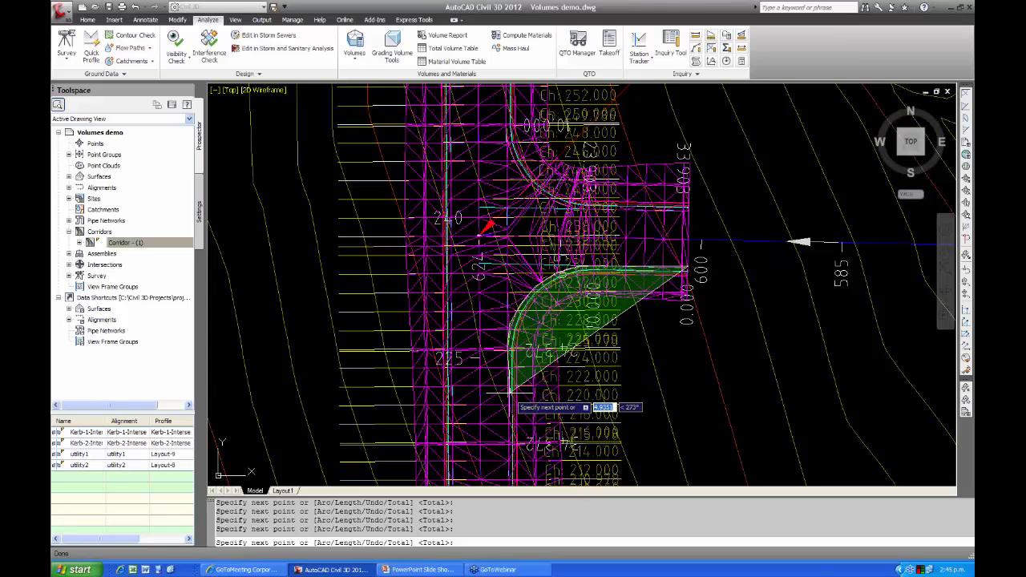
click(453, 391)
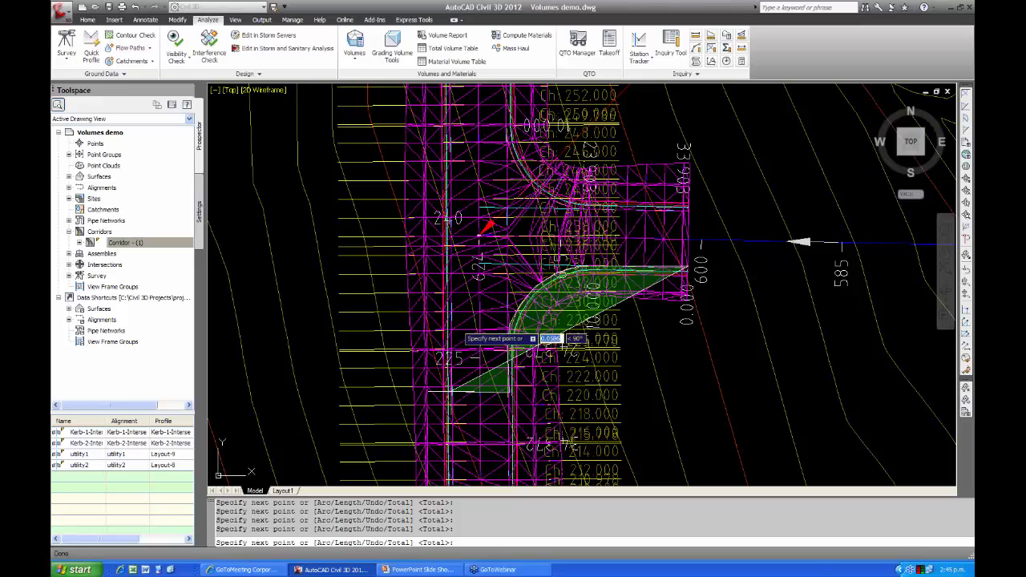
click(453, 110)
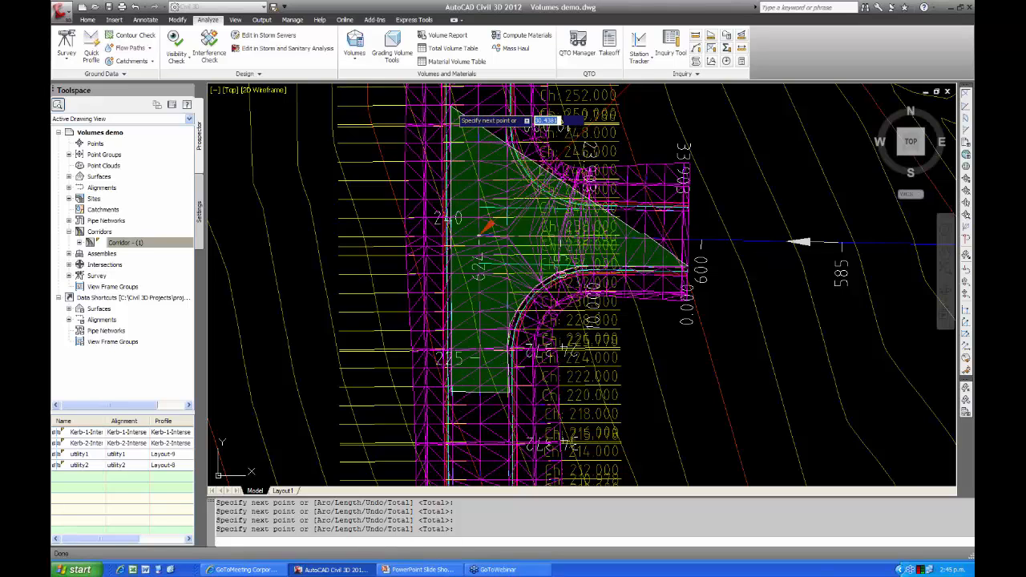
click(510, 110)
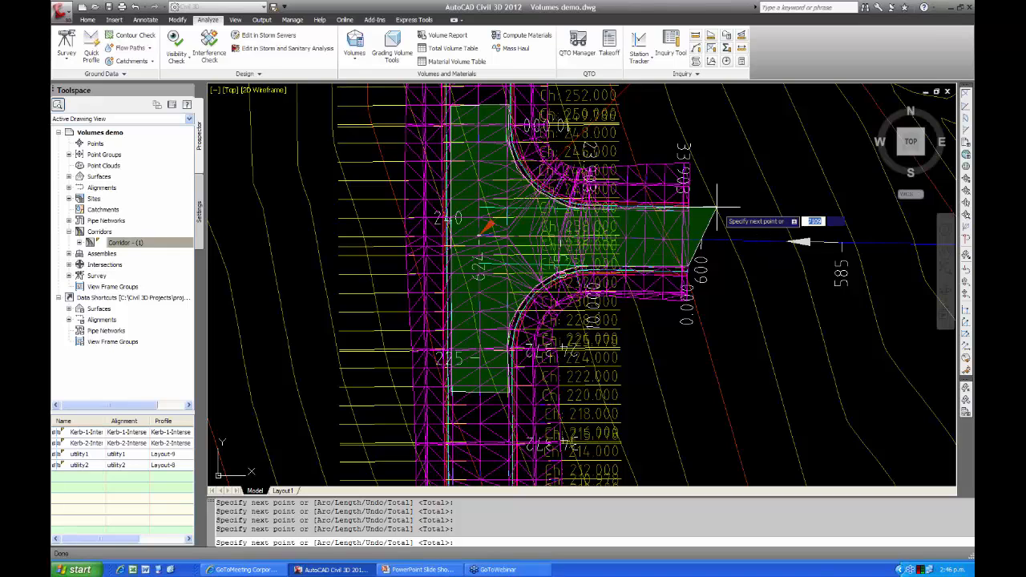
click(691, 210)
key(Return)
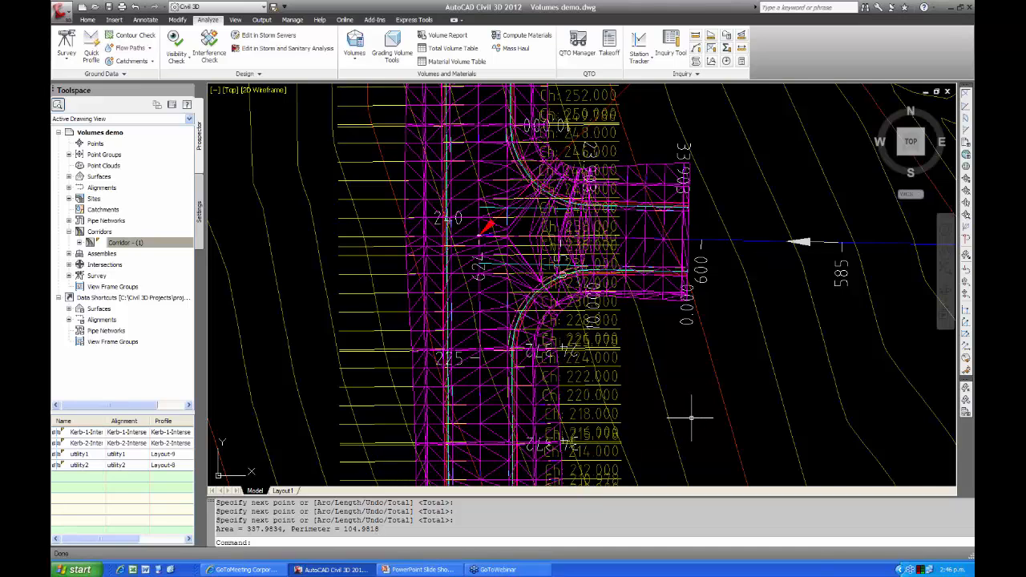
scroll(691, 417, down, 5)
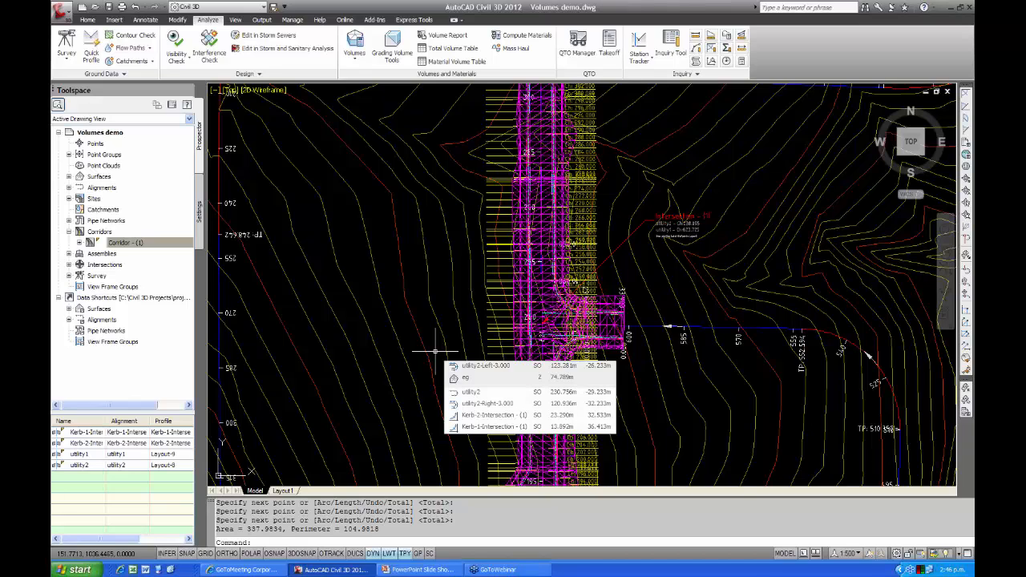
scroll(425, 316, down, 2)
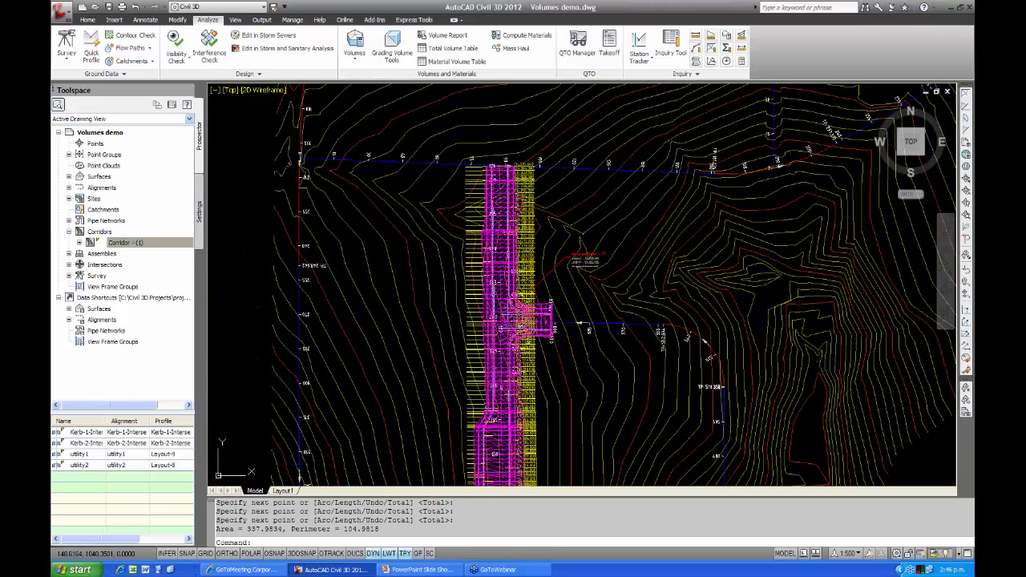
middle_drag(431, 312, 390, 279)
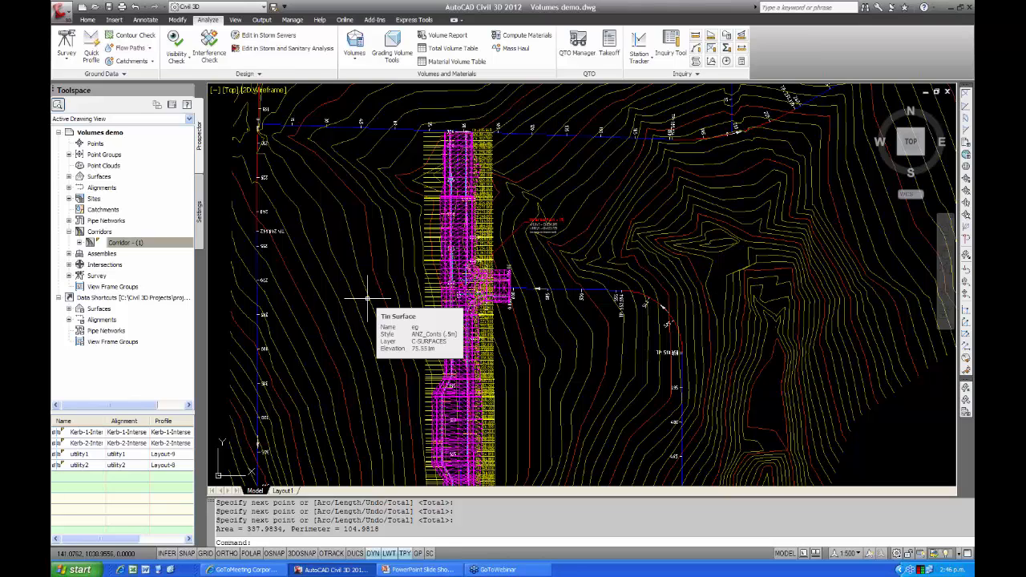
Switch to the GoToWebinar window.
key(alt)
key(alt+Tab)
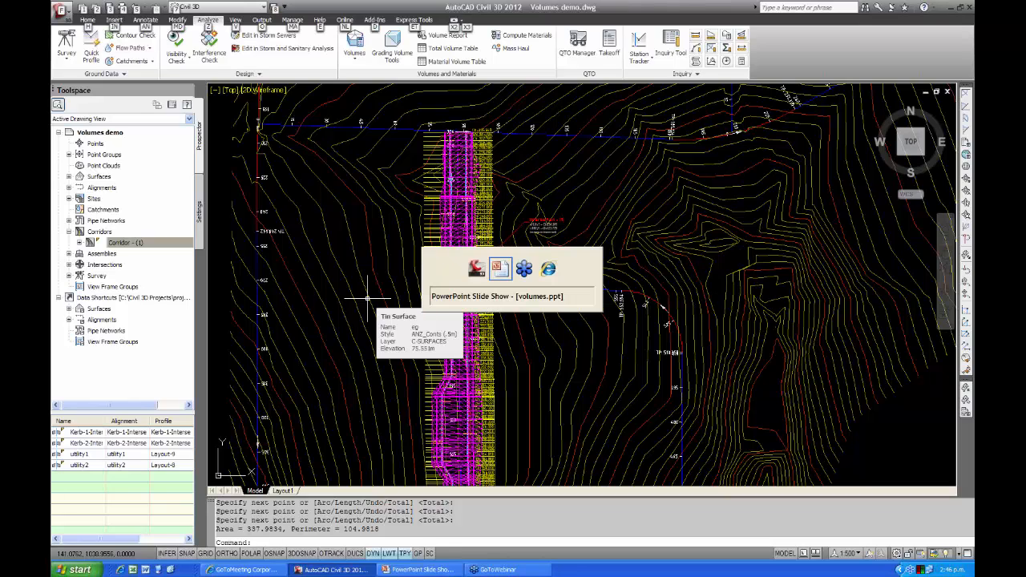
key(Tab)
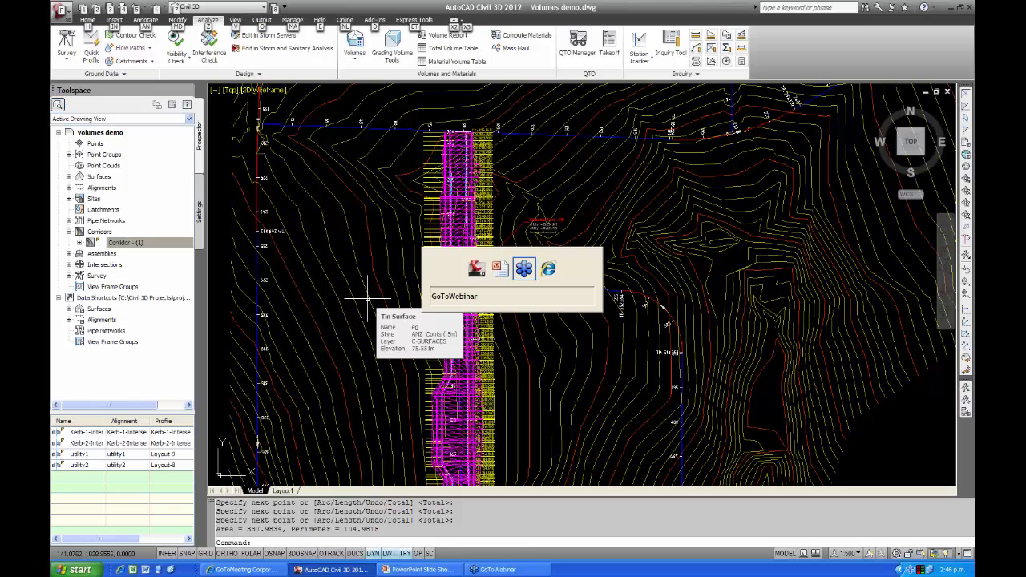